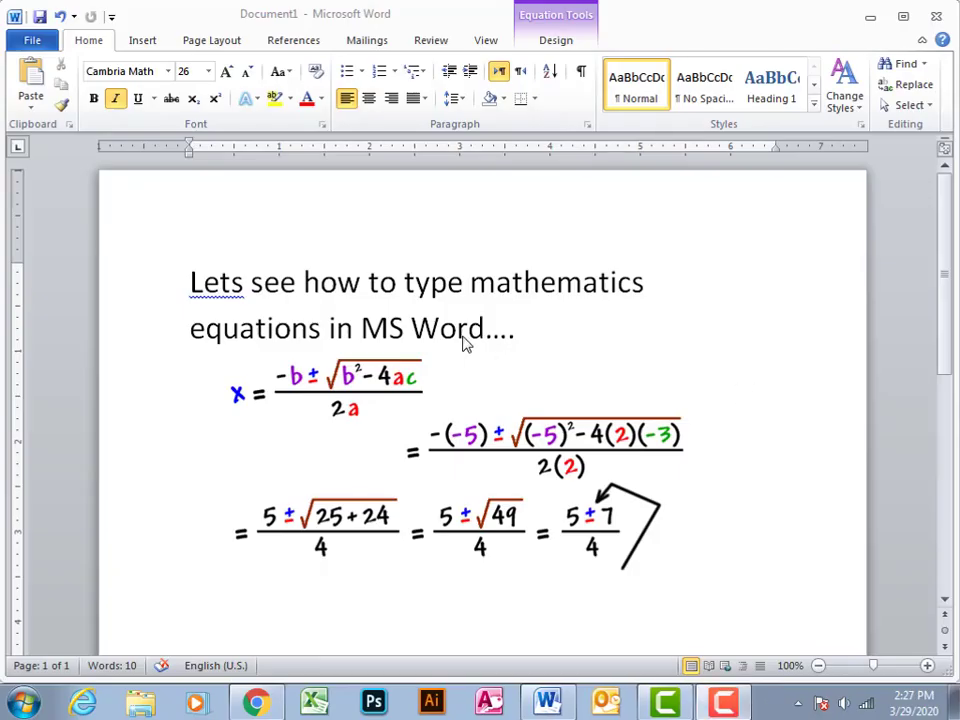
Colour the two-line heading about typing equations red.
{"action": "key", "text": "ctrl+a"}
{"action": "left_click", "coordinate": [469, 328]}
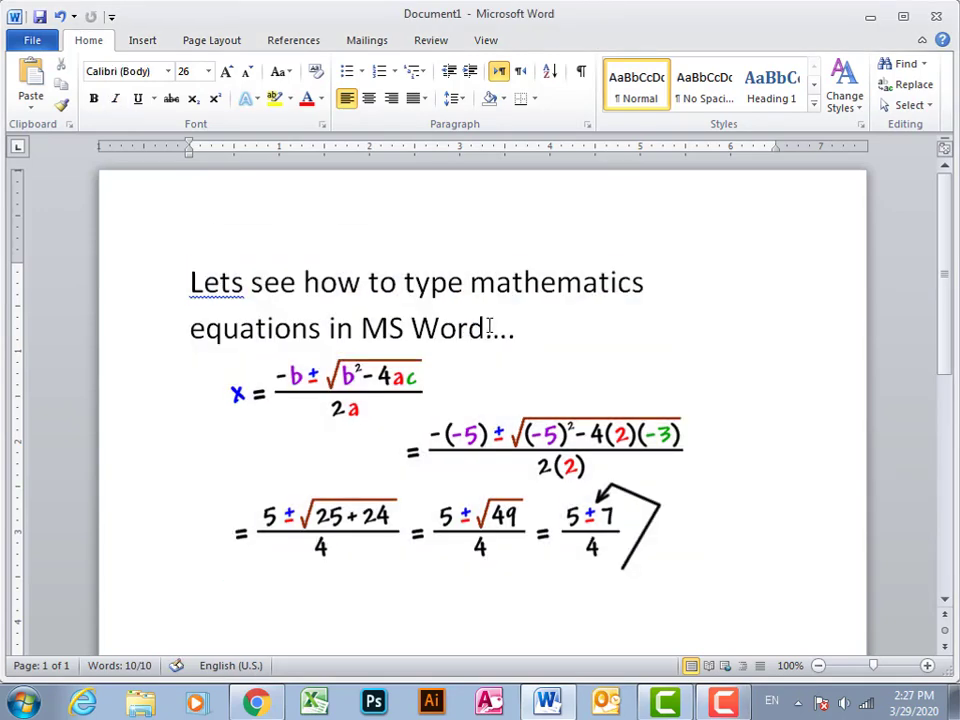
{"action": "left_click_drag", "start_coordinate": [191, 281], "coordinate": [505, 328]}
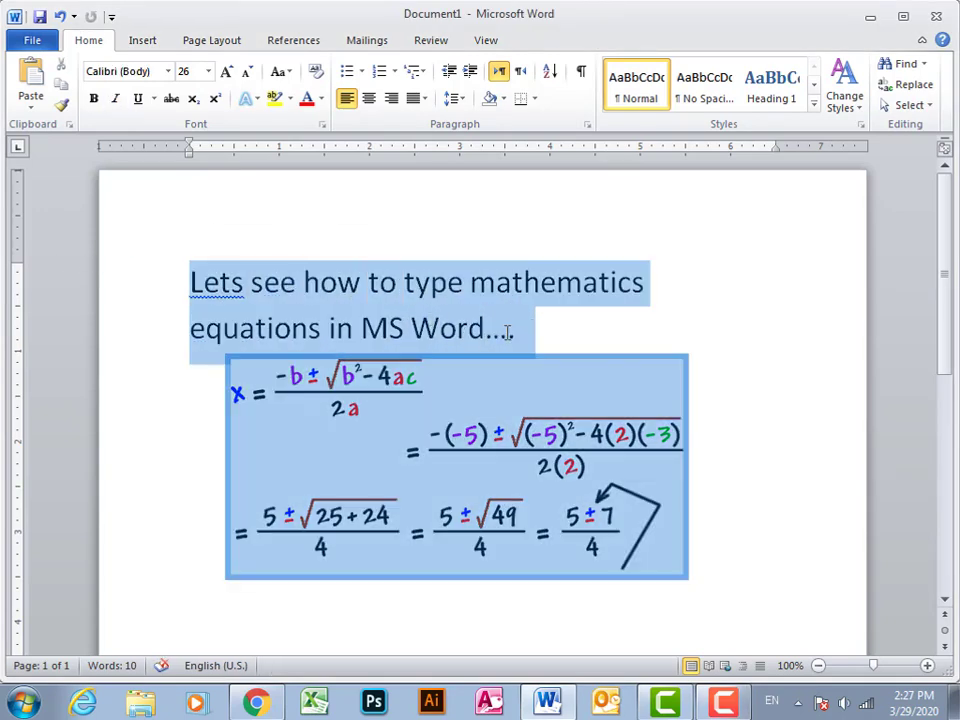
{"action": "left_click", "coordinate": [308, 99]}
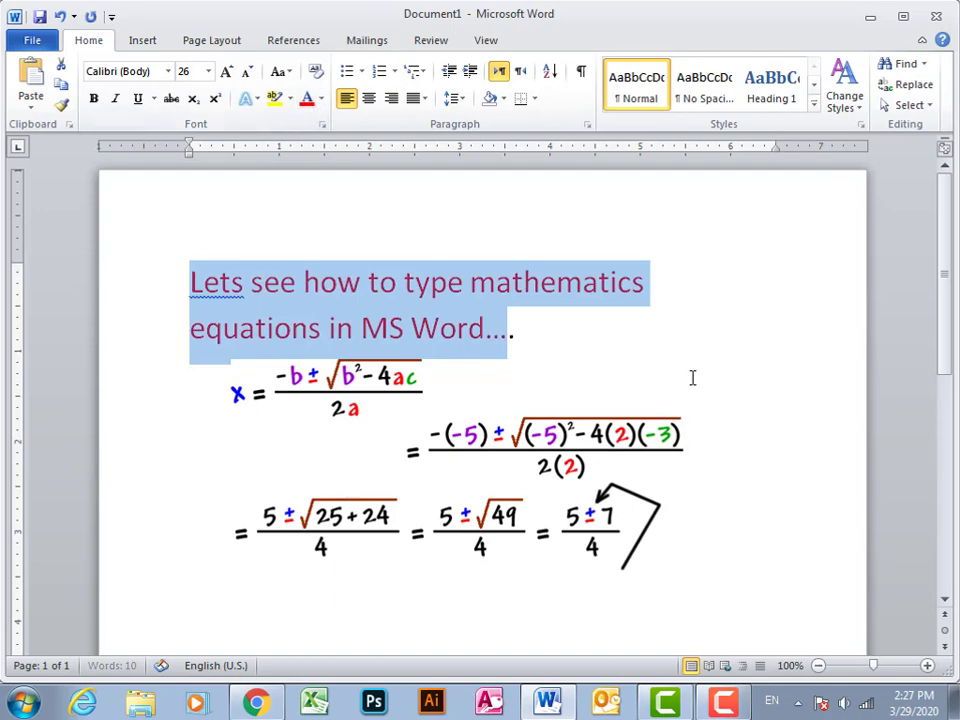
{"action": "left_click", "coordinate": [383, 281]}
Select the heading text on its own, without the formula picture.
{"action": "left_click_drag", "start_coordinate": [561, 343], "coordinate": [222, 287]}
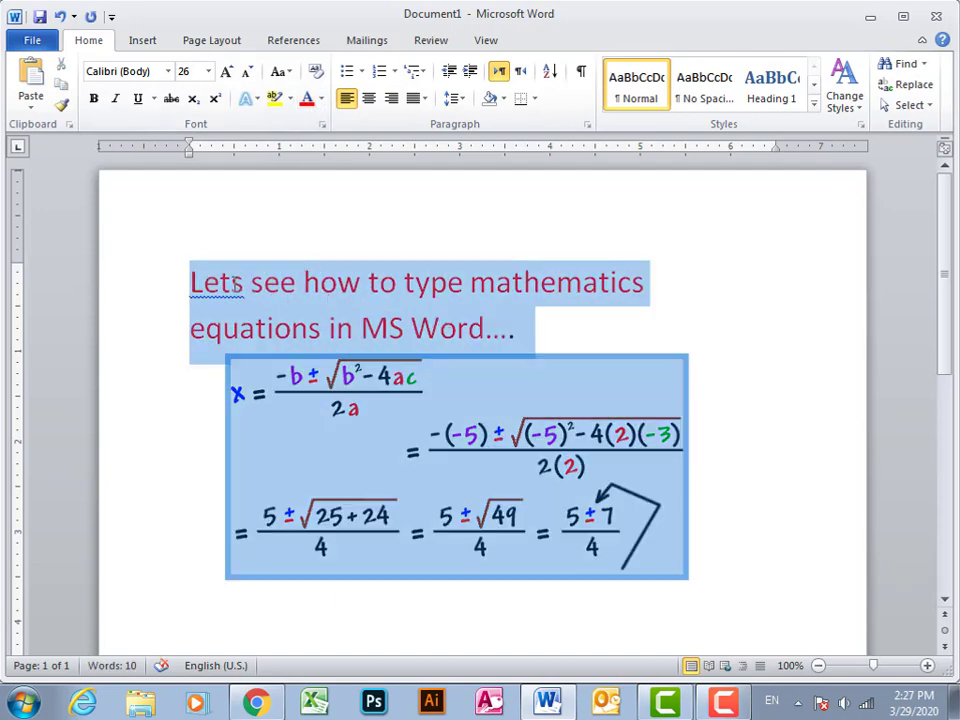
{"action": "left_click", "coordinate": [510, 331]}
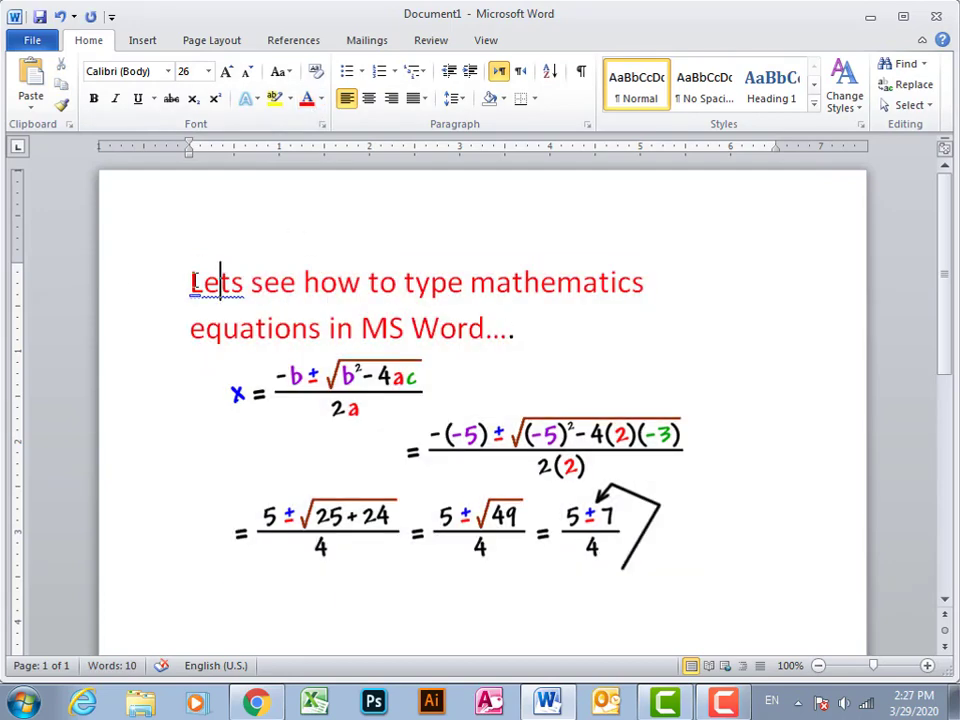
{"action": "left_click_drag", "start_coordinate": [220, 282], "coordinate": [508, 325]}
Delete the heading and move the handwritten formula picture to the top of the page.
{"action": "key", "text": "Delete"}
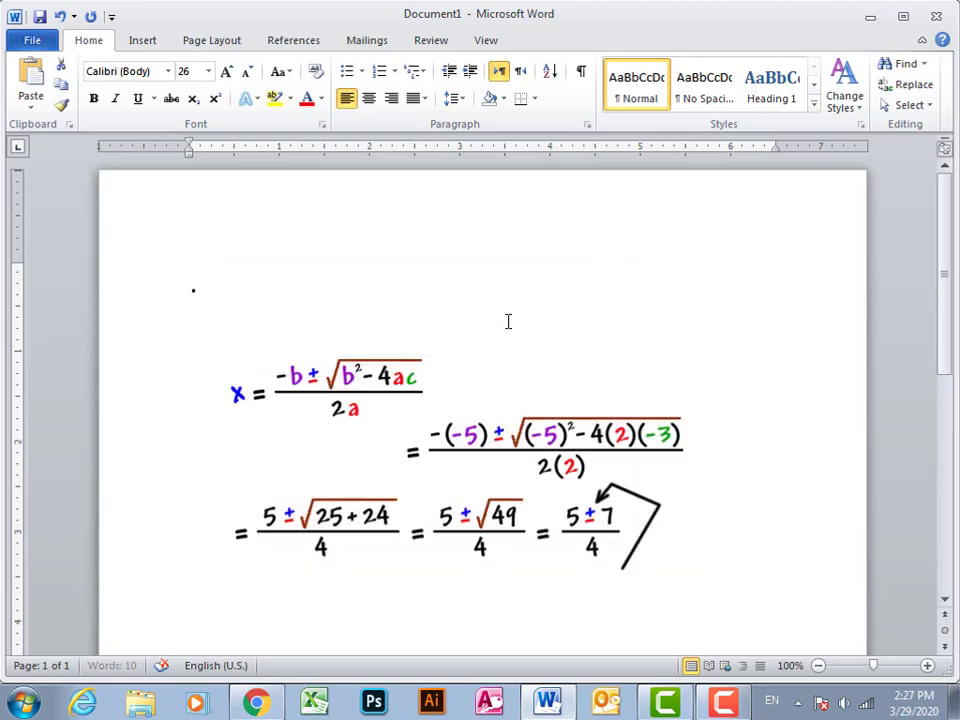
{"action": "left_click_drag", "start_coordinate": [396, 418], "coordinate": [404, 268]}
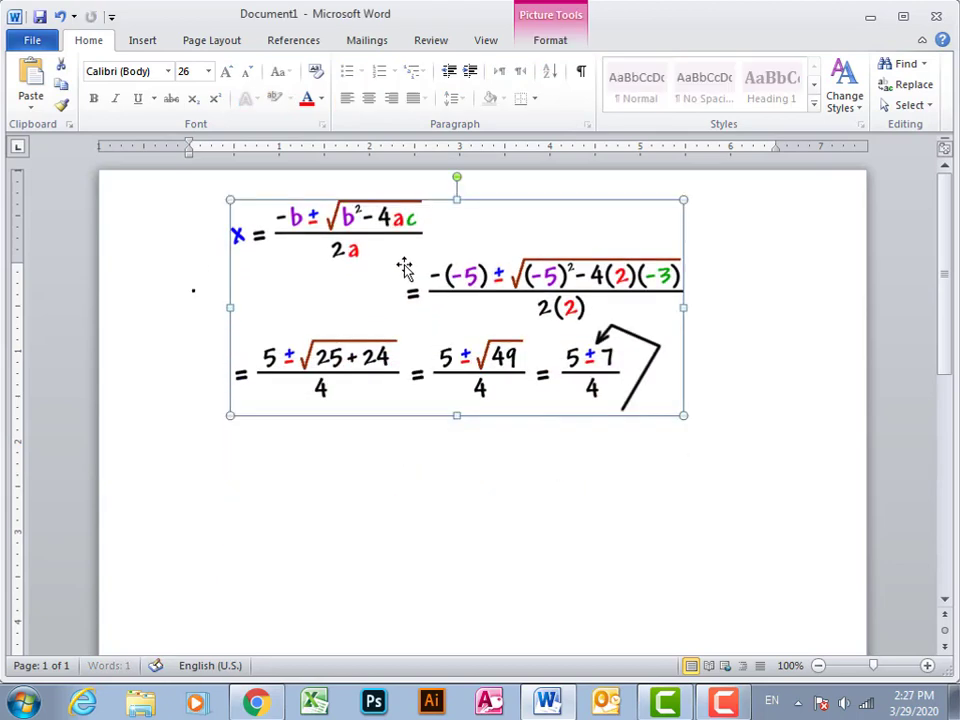
{"action": "left_click", "coordinate": [366, 482]}
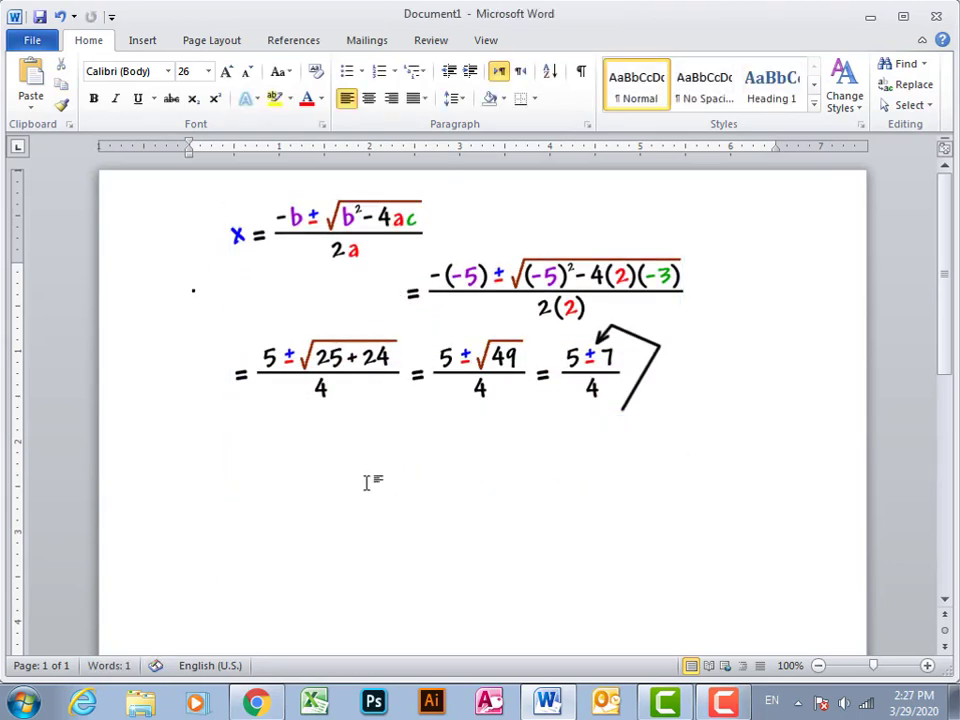
Insert a new equation below the picture using the ready-made quadratic formula.
{"action": "left_click", "coordinate": [149, 44]}
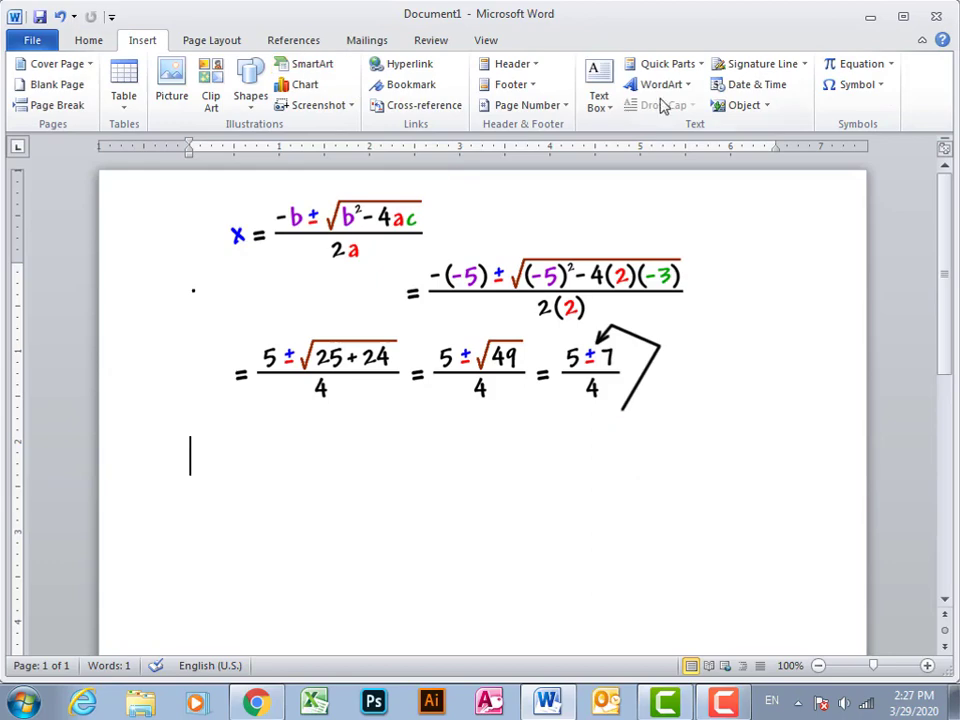
{"action": "left_click", "coordinate": [885, 66]}
{"action": "left_click", "coordinate": [863, 488]}
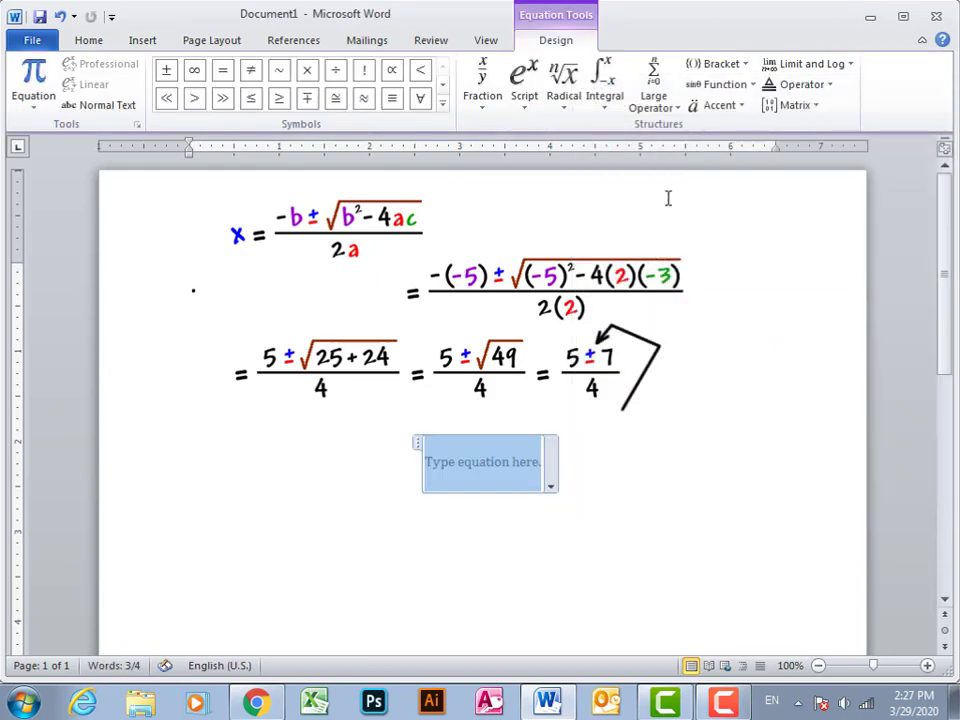
{"action": "left_click", "coordinate": [562, 105]}
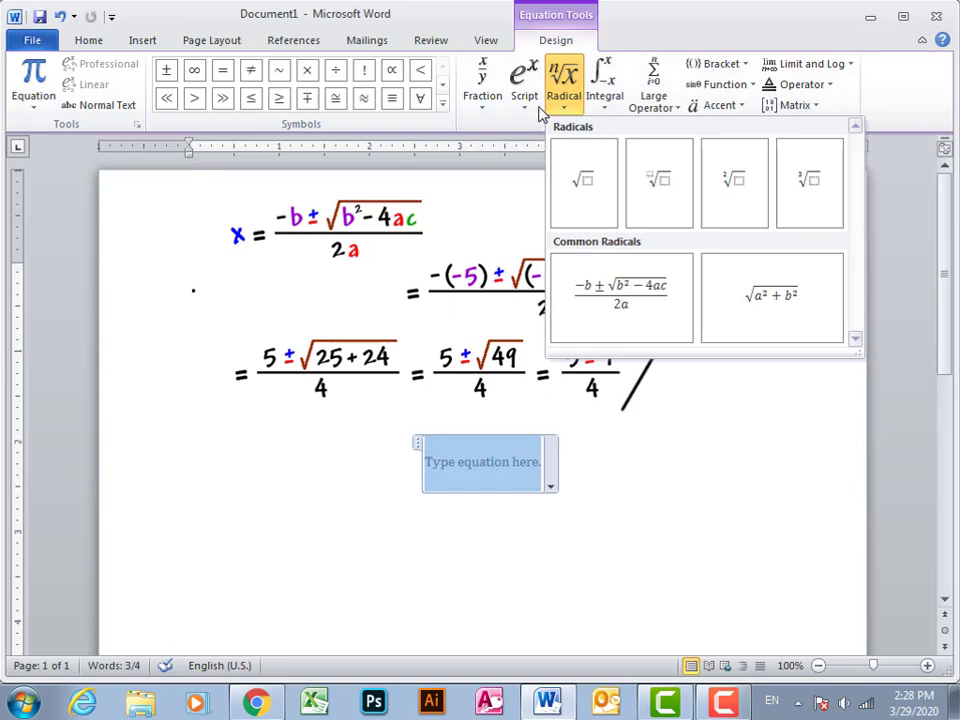
{"action": "left_click", "coordinate": [675, 324]}
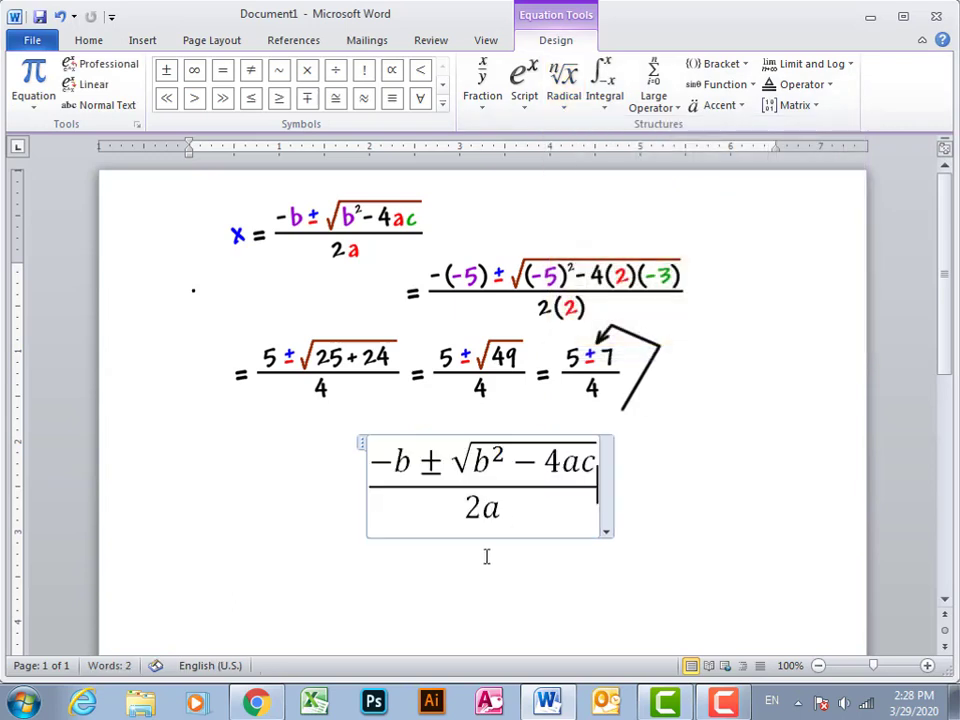
{"action": "triple_click", "coordinate": [656, 508]}
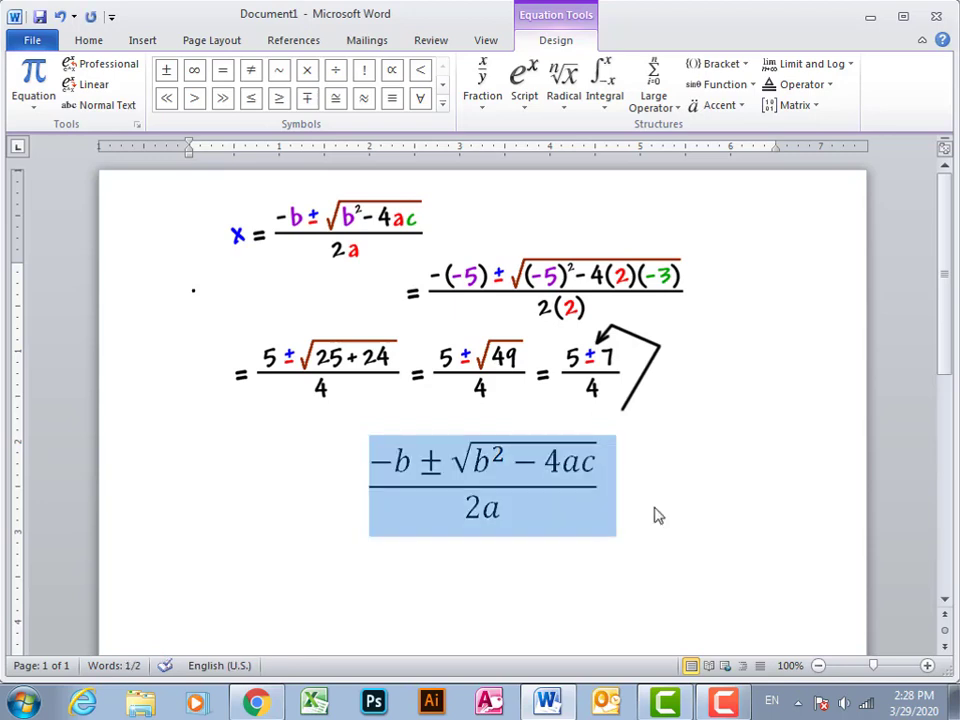
Paste a copy of the formula on a new line and replace the leading b with (−5).
{"action": "left_click", "coordinate": [645, 491]}
{"action": "key", "text": "Return"}
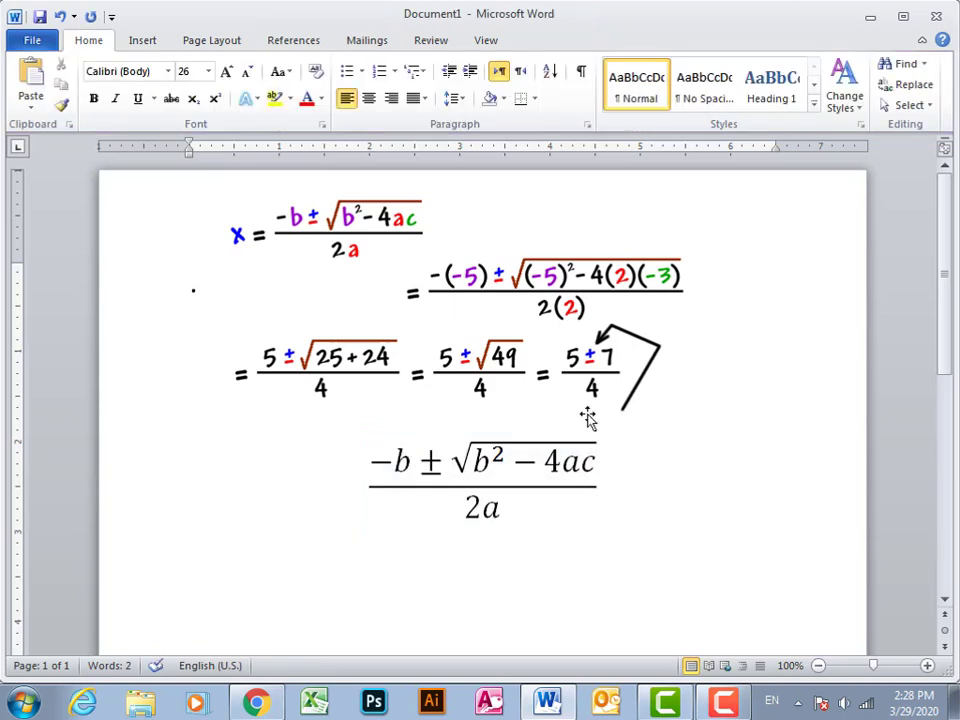
{"action": "key", "text": "ctrl+v"}
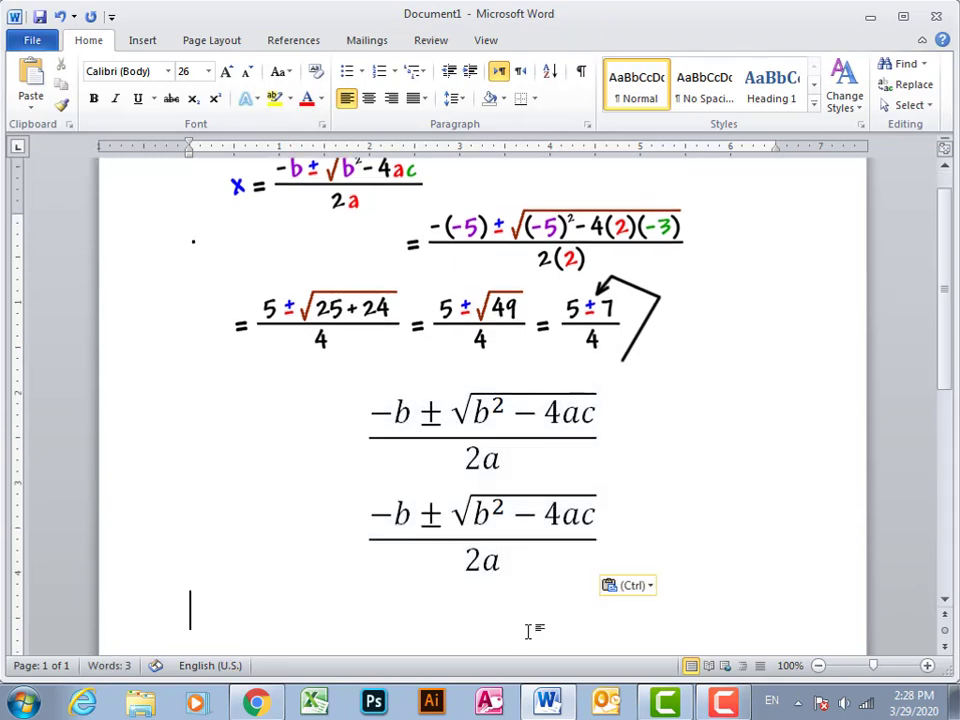
{"action": "left_click", "coordinate": [553, 525]}
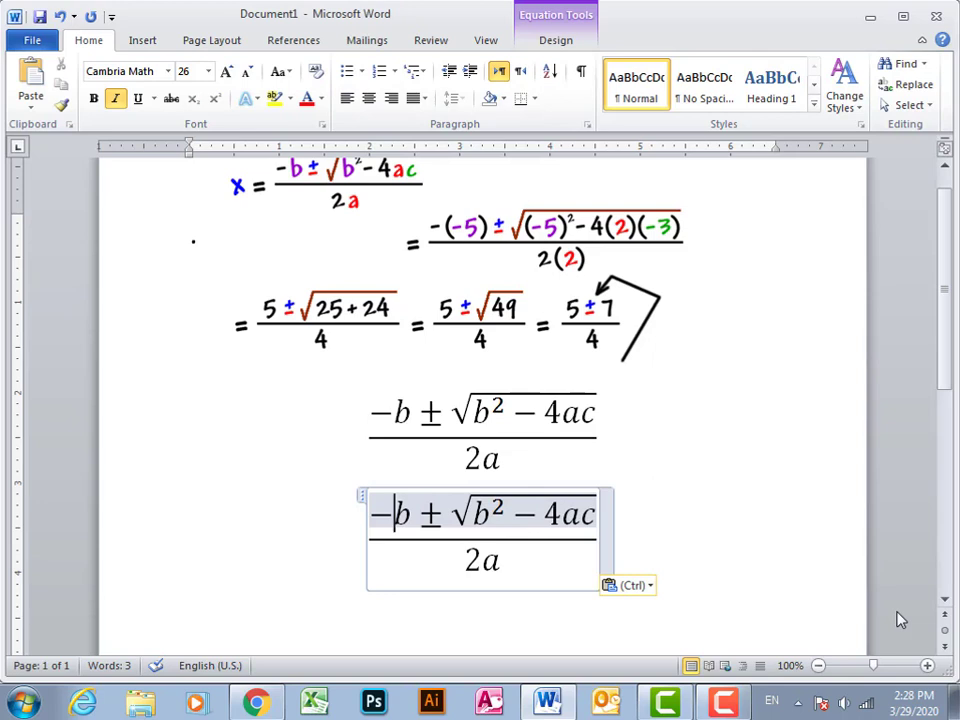
{"action": "type", "text": "90"}
{"action": "key", "text": "BackSpace"}
{"action": "key", "text": "BackSpace"}
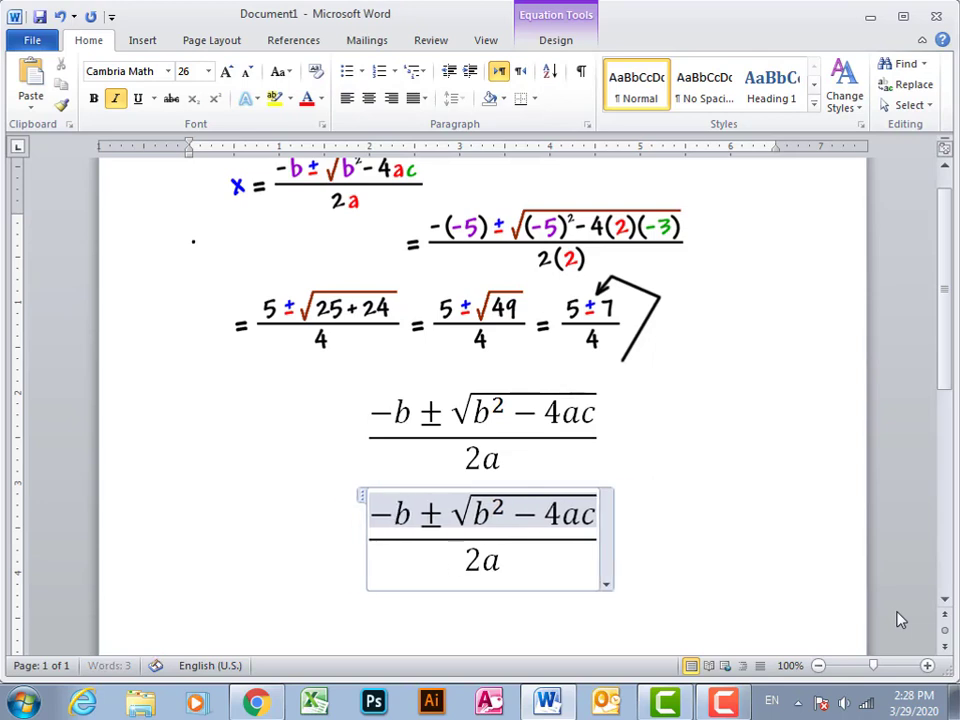
{"action": "type", "text": "()"}
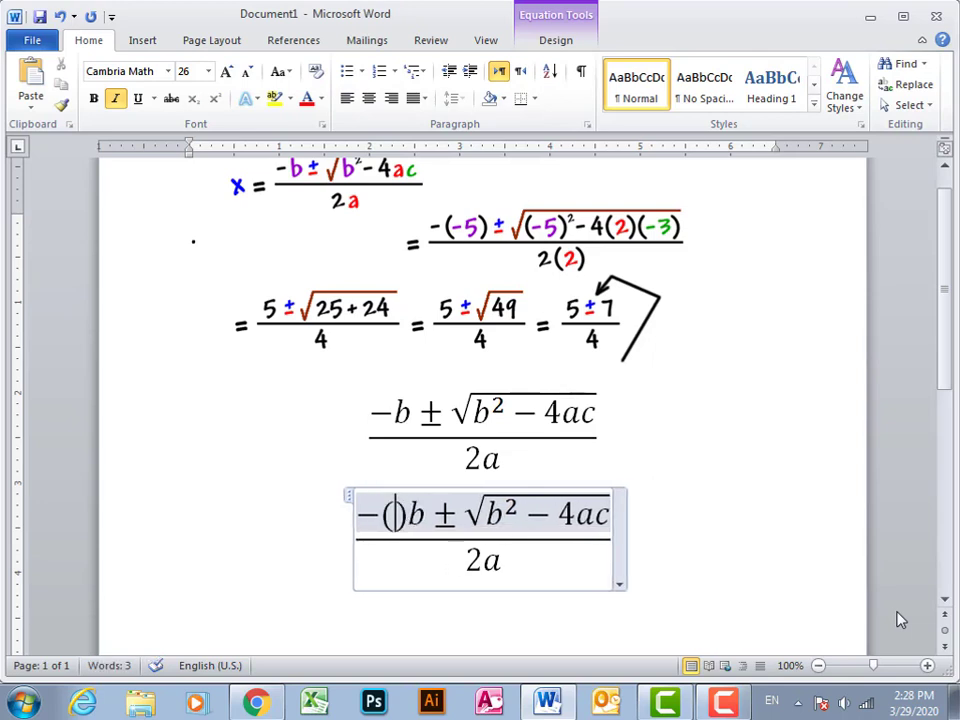
{"action": "type", "text": "-5"}
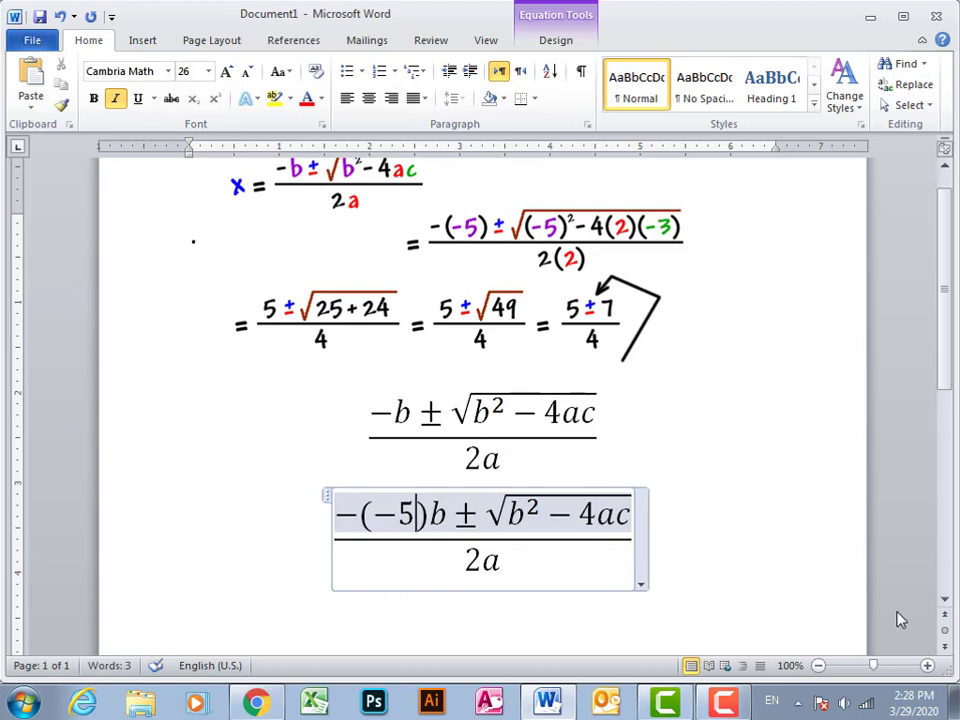
{"action": "key", "text": "shift+Right"}
{"action": "key", "text": "Delete"}
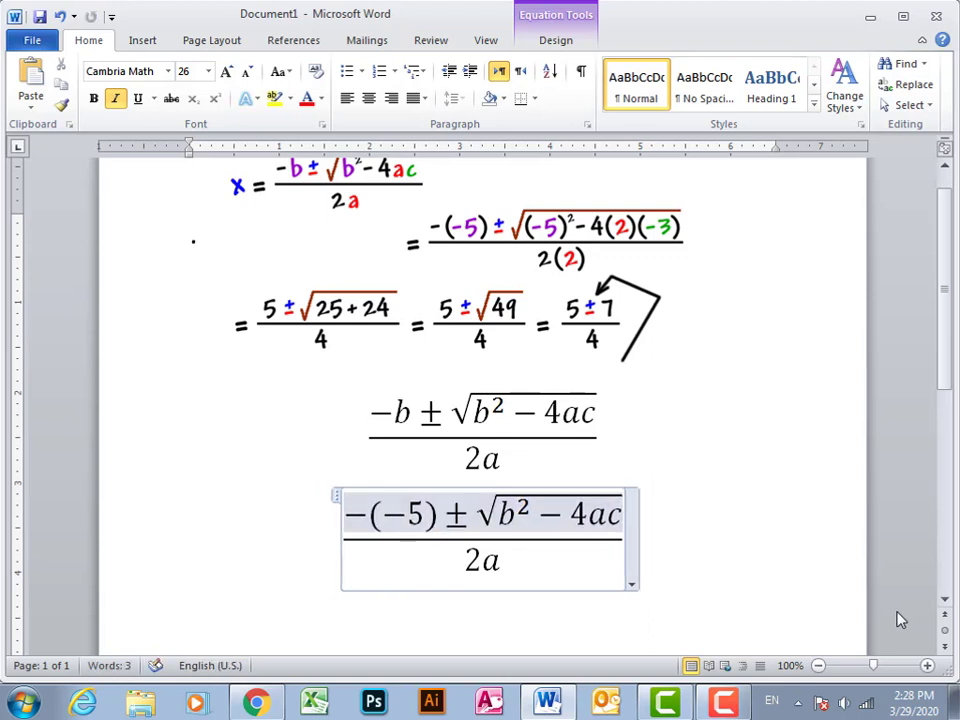
Under the radical, substitute (−5) for b, (2) for a and (−3) for c.
{"action": "key", "text": "Right"}
{"action": "key", "text": "Right"}
{"action": "key", "text": "shift+Right"}
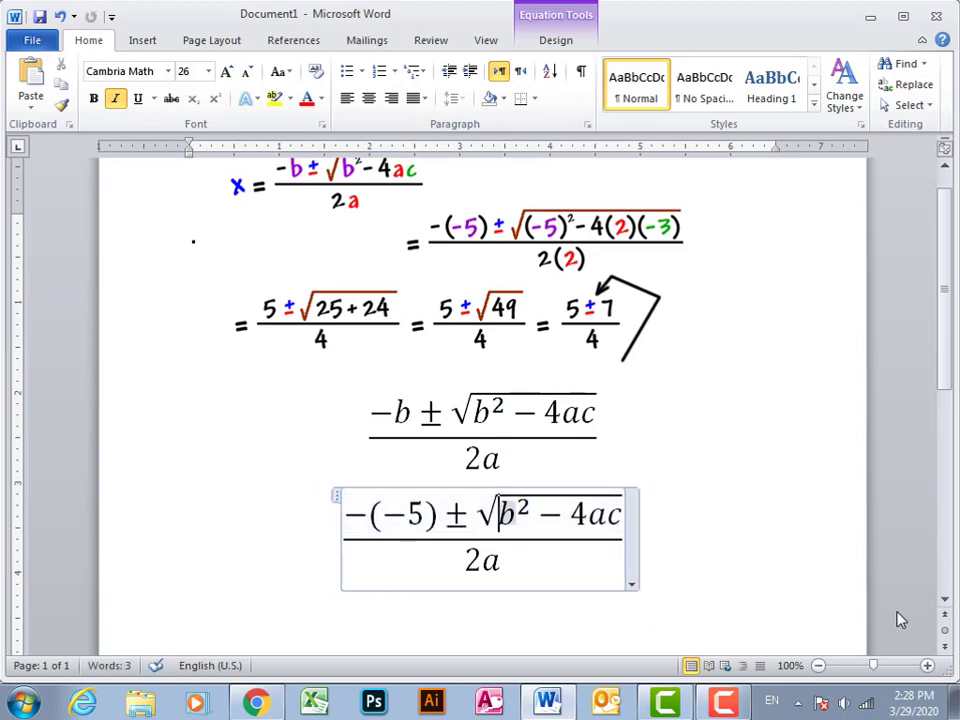
{"action": "key", "text": "shift+Right"}
{"action": "type", "text": "()"}
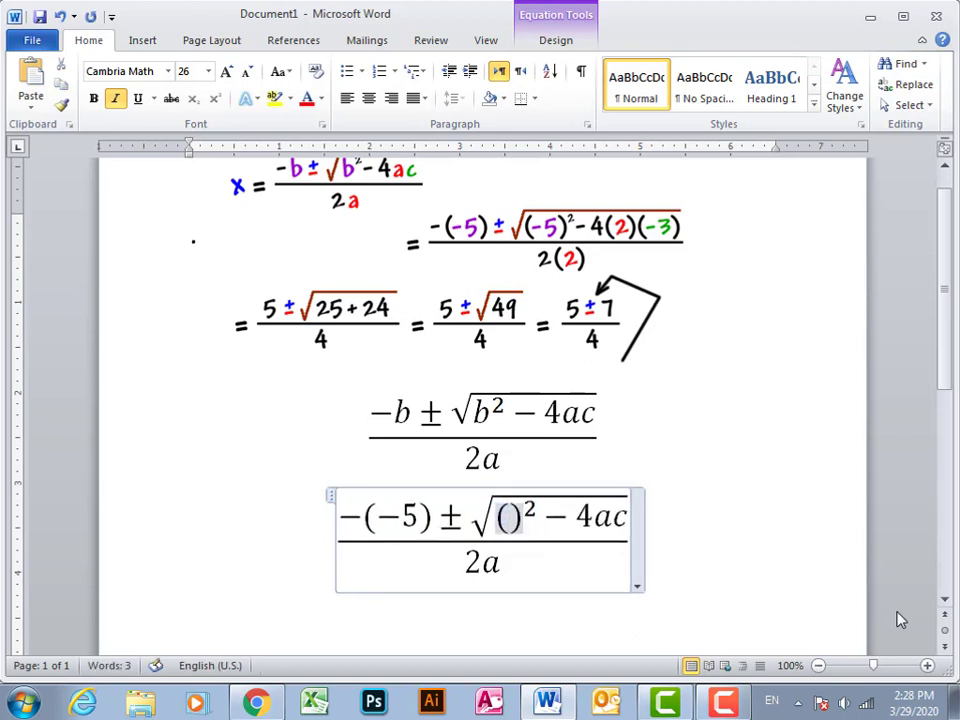
{"action": "type", "text": "-5"}
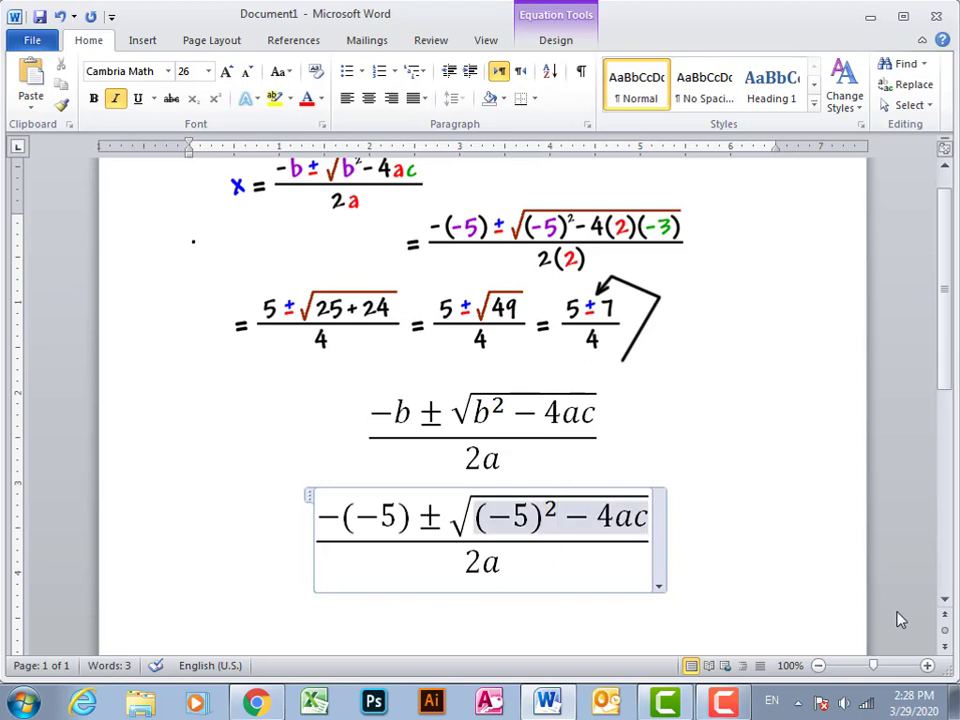
{"action": "key", "text": "shift+Right"}
{"action": "key", "text": "shift+Right"}
{"action": "key", "text": "shift+Right"}
{"action": "key", "text": "Right"}
{"action": "key", "text": "shift+Right"}
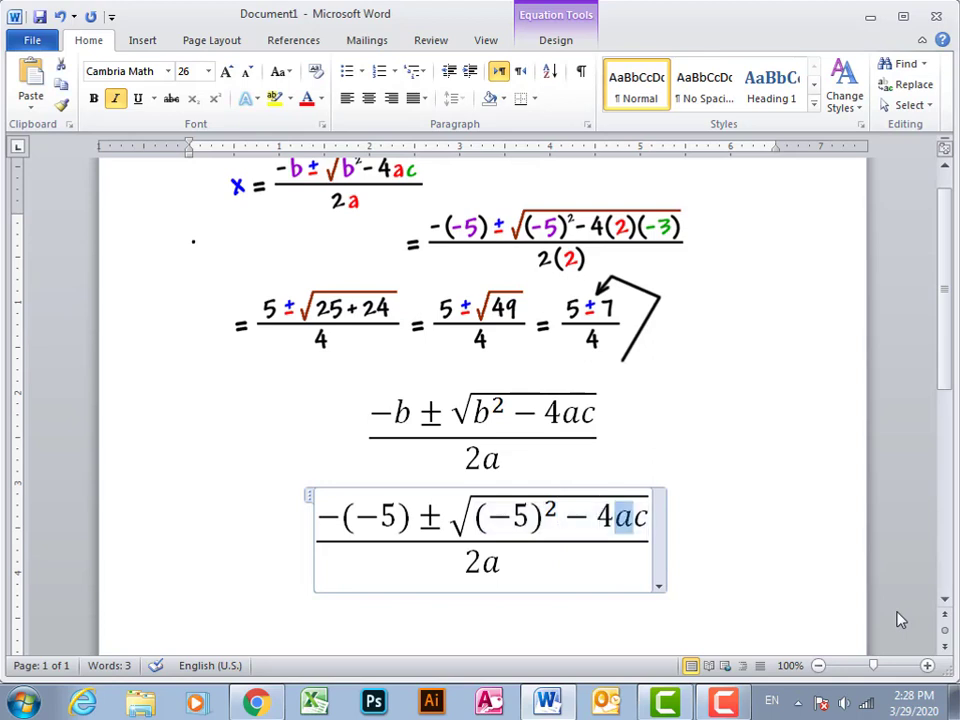
{"action": "type", "text": "()"}
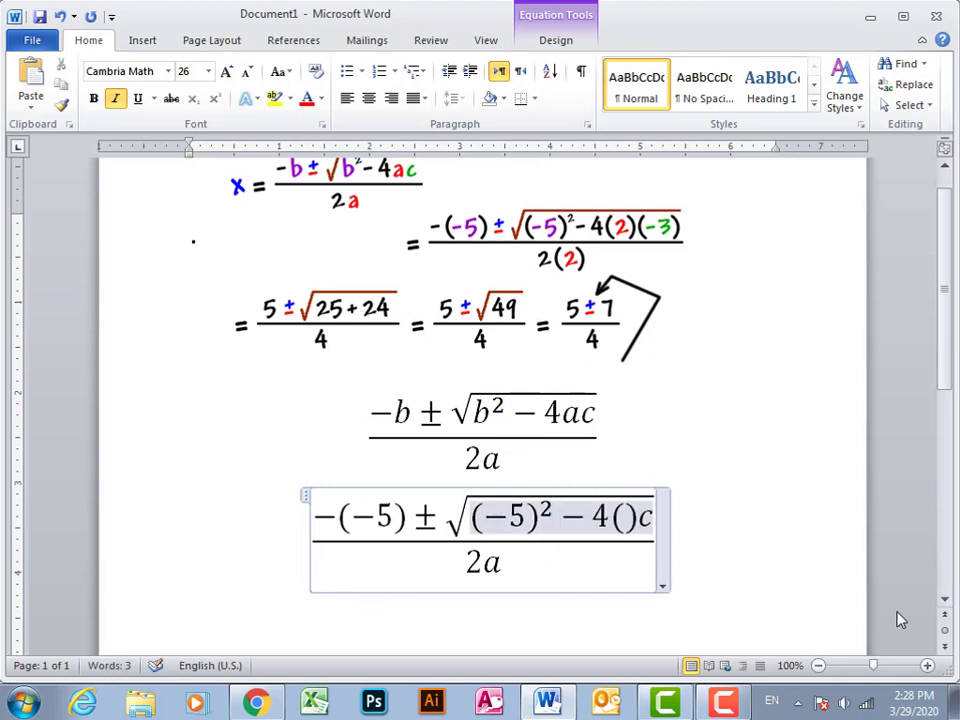
{"action": "type", "text": "2"}
{"action": "key", "text": "Right"}
{"action": "key", "text": "shift+Right"}
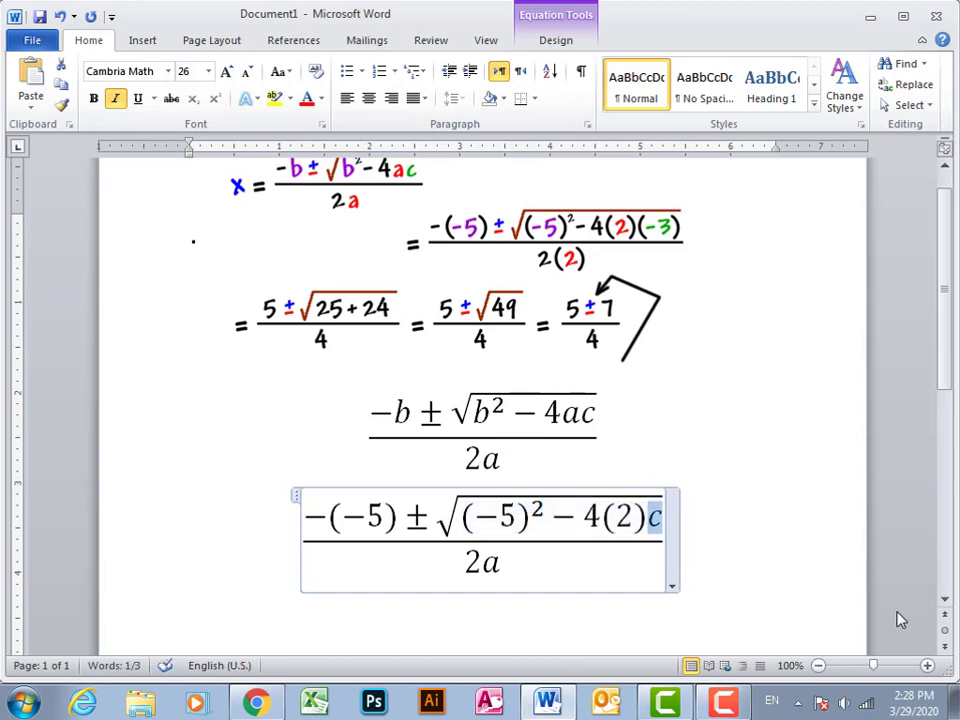
{"action": "type", "text": "()-"}
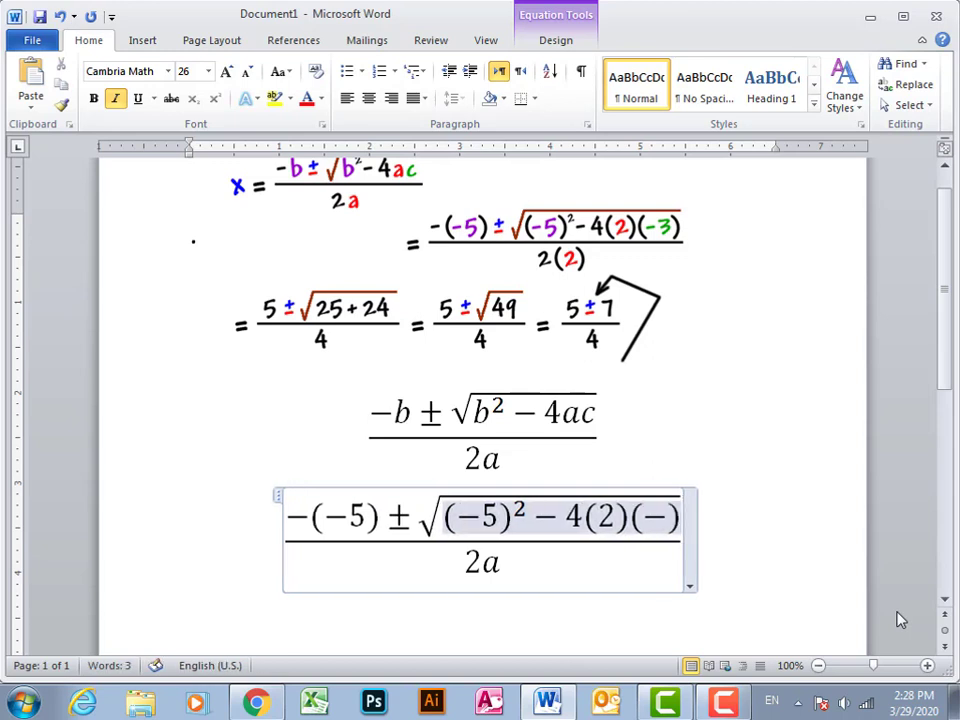
{"action": "type", "text": "3"}
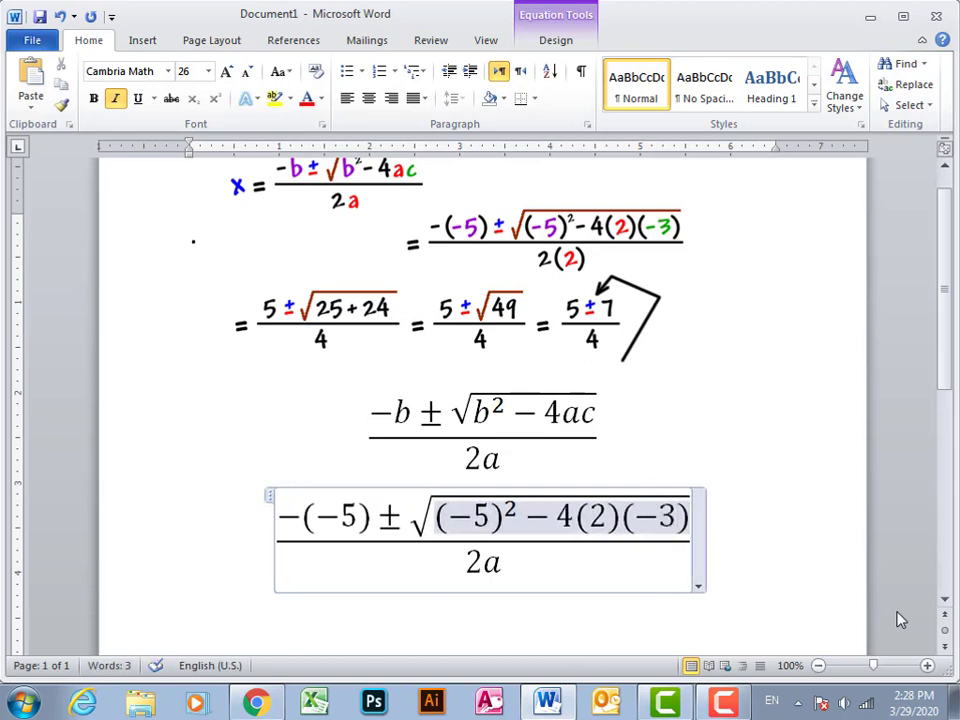
Change the denominator 2a to 2(2).
{"action": "left_click", "coordinate": [557, 581]}
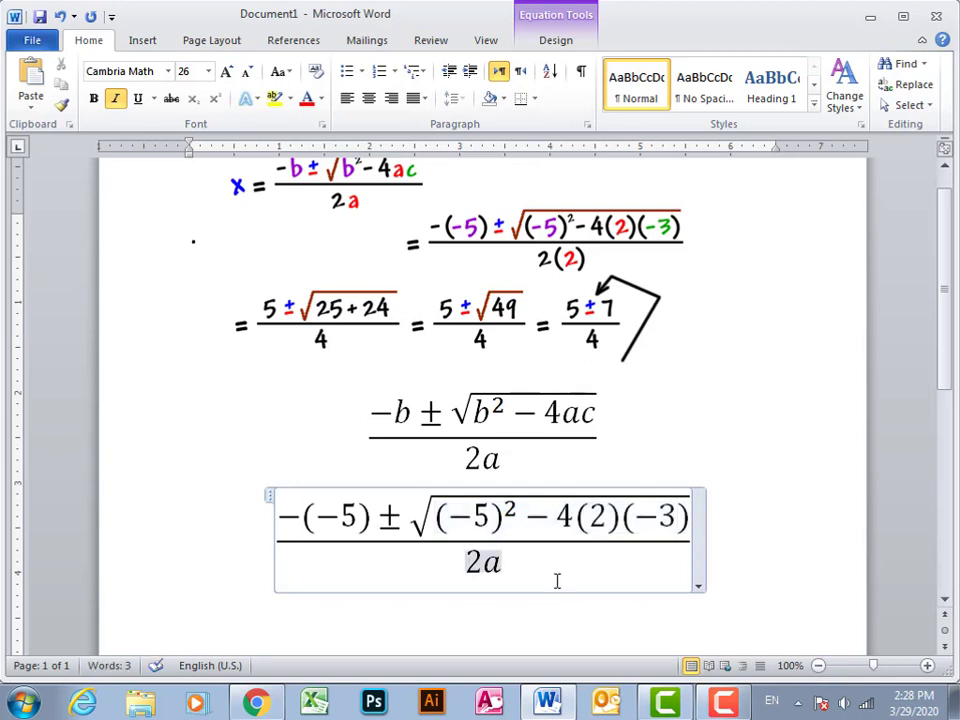
{"action": "key", "text": "shift+Left"}
{"action": "key", "text": "shift+Left"}
{"action": "type", "text": "()"}
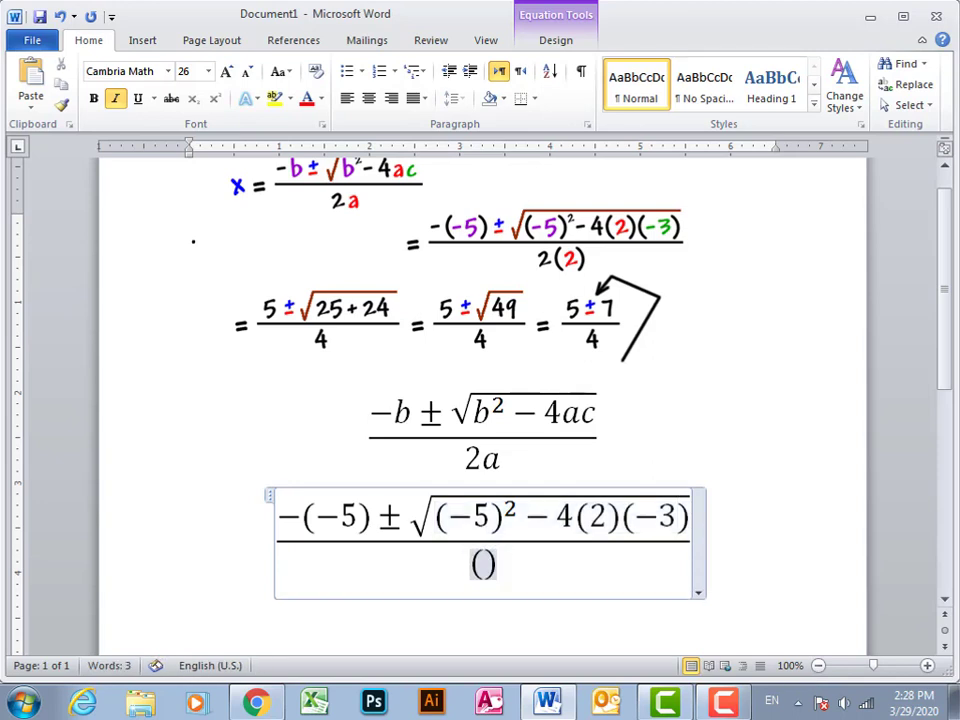
{"action": "type", "text": "2"}
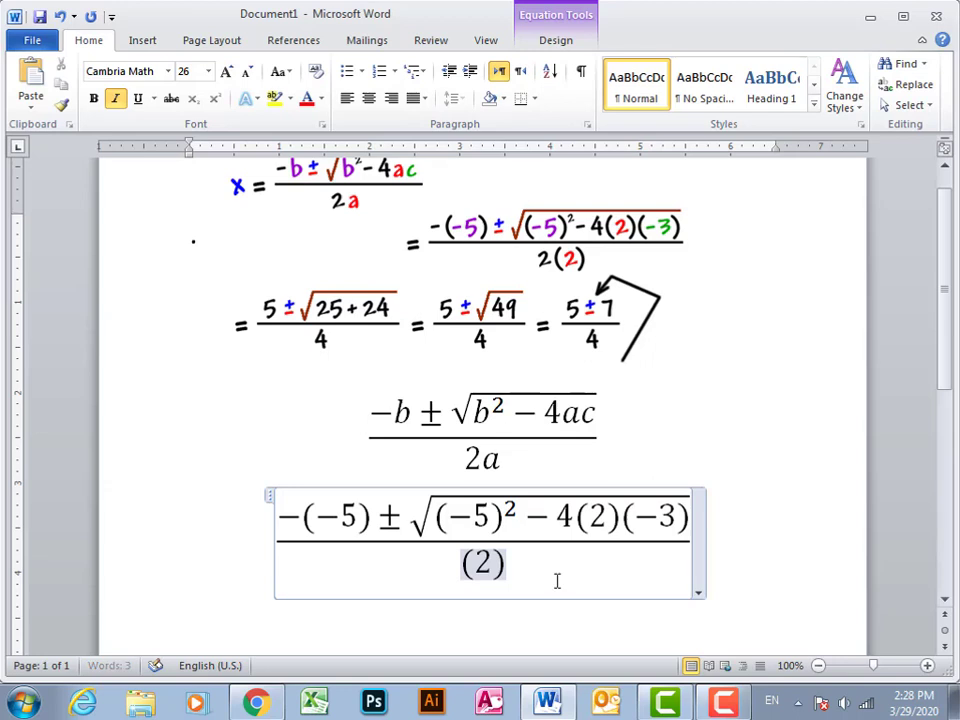
{"action": "type", "text": "2"}
{"action": "scroll", "coordinate": [634, 551], "scroll_direction": "down", "scroll_amount": 1}
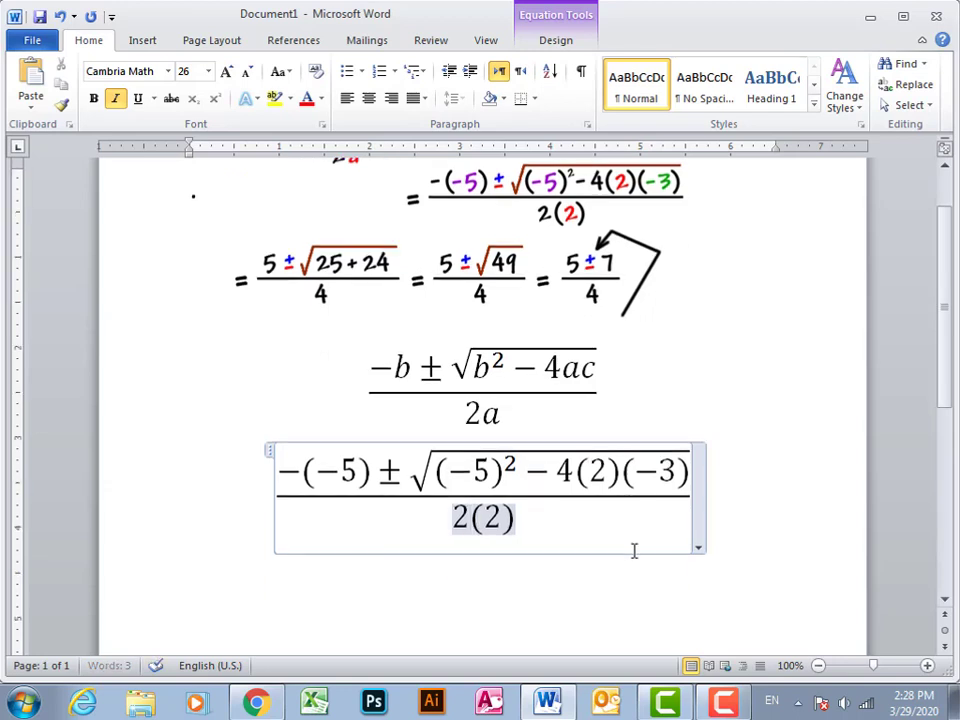
{"action": "left_click", "coordinate": [591, 578]}
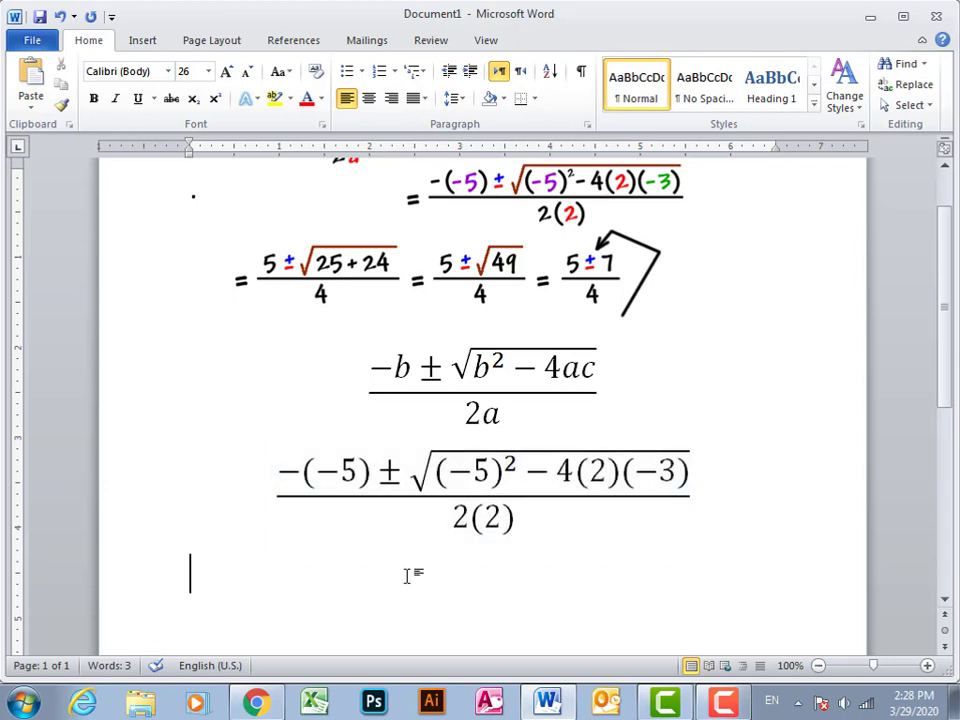
Paste the formula on a new line, replacing b with 5, b² with 25, and minus with plus.
{"action": "key", "text": "ctrl+v"}
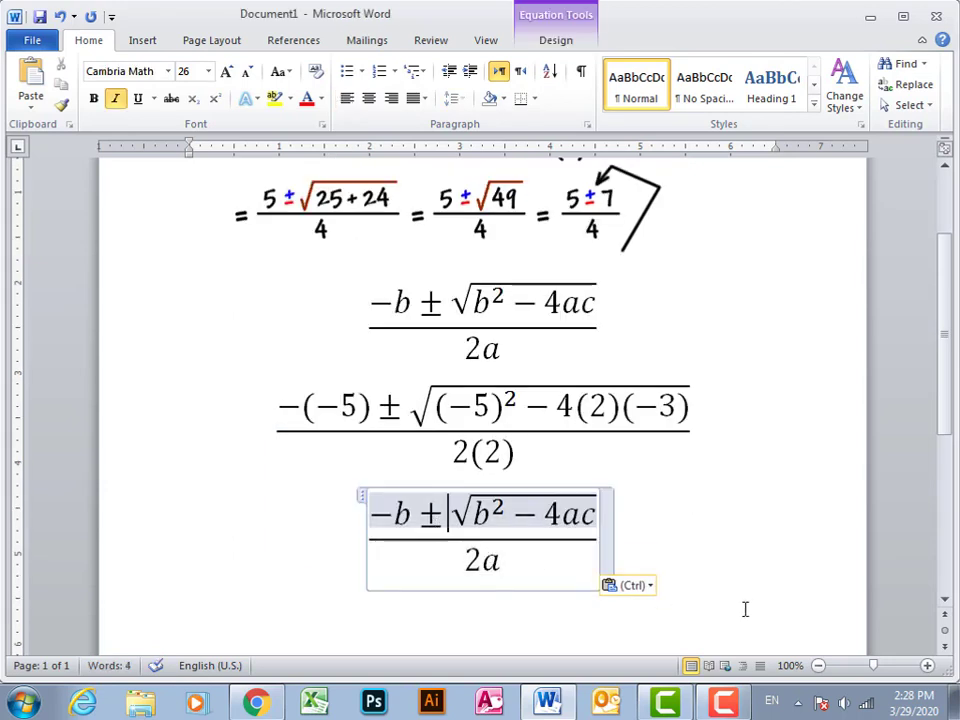
{"action": "key", "text": "shift+Right"}
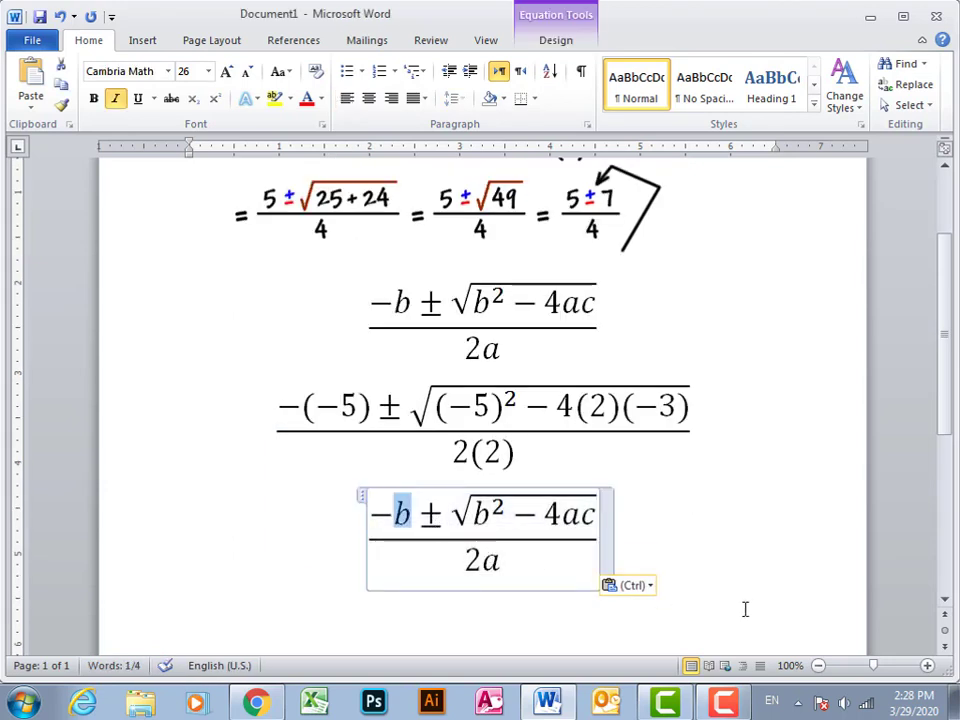
{"action": "type", "text": "5"}
{"action": "key", "text": "Right"}
{"action": "key", "text": "Right"}
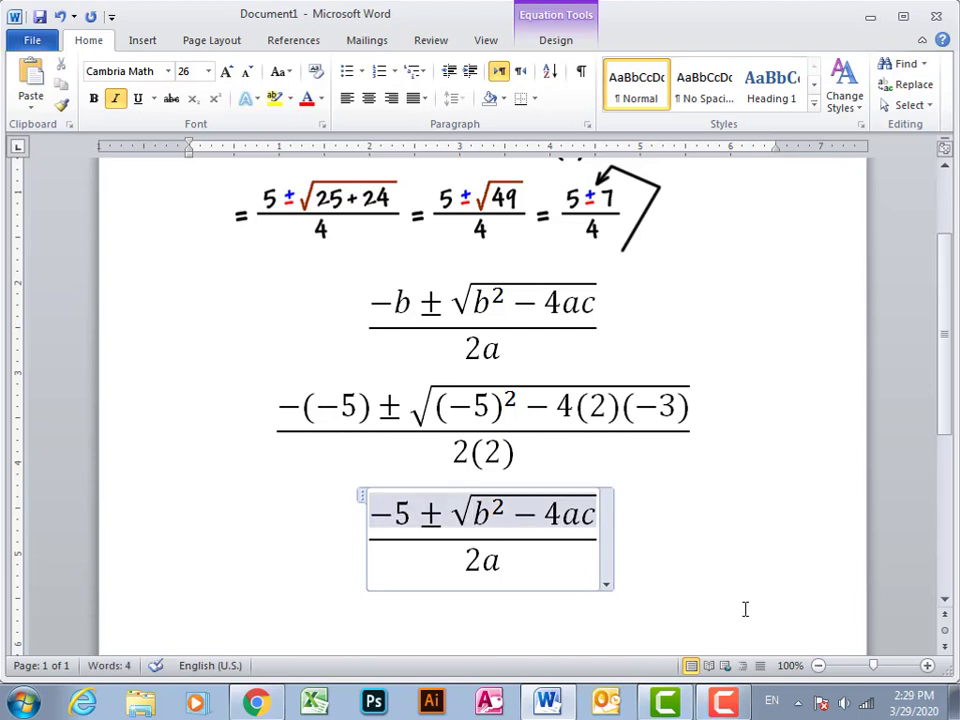
{"action": "key", "text": "shift+Right"}
{"action": "type", "text": "2"}
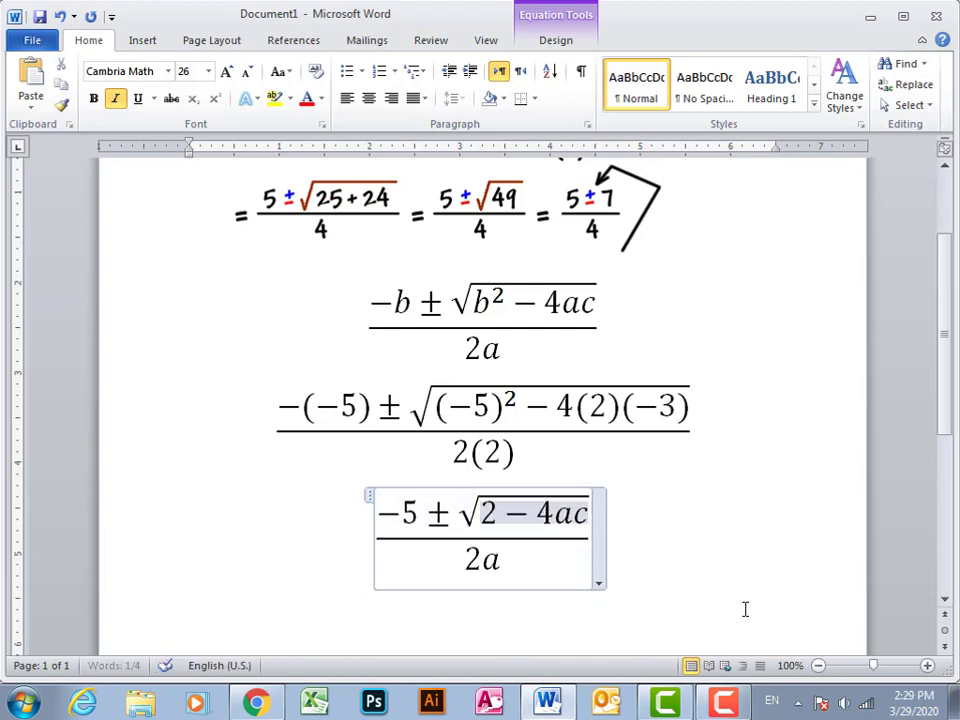
{"action": "type", "text": "5"}
{"action": "key", "text": "shift+Right"}
{"action": "type", "text": "+"}
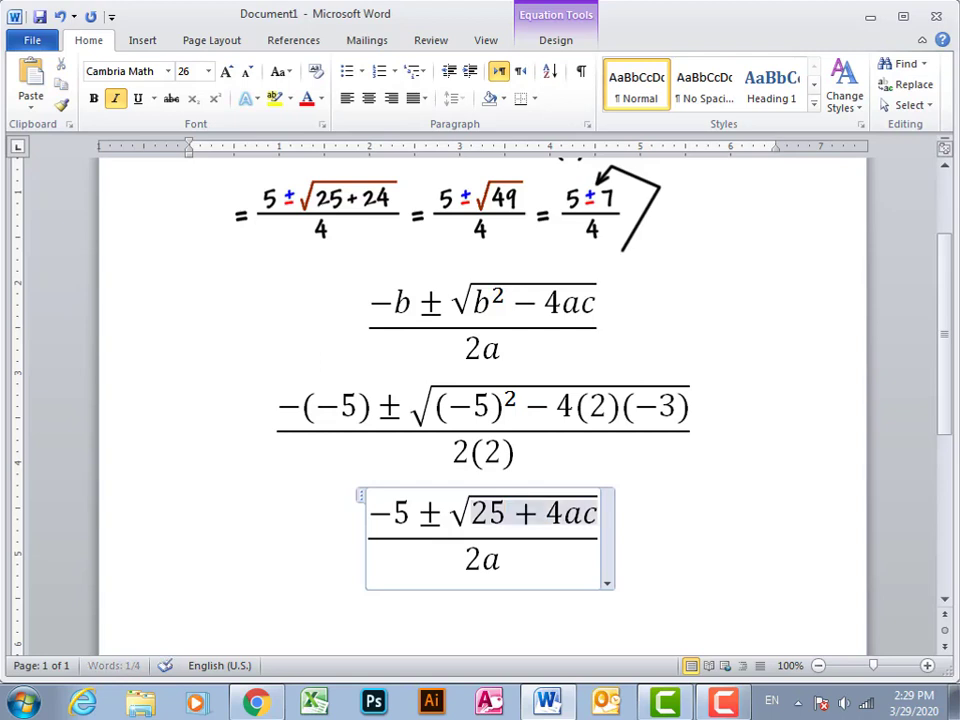
Replace the 4ac term under the radical with 24.
{"action": "key", "text": "shift+Right"}
{"action": "key", "text": "shift+Left"}
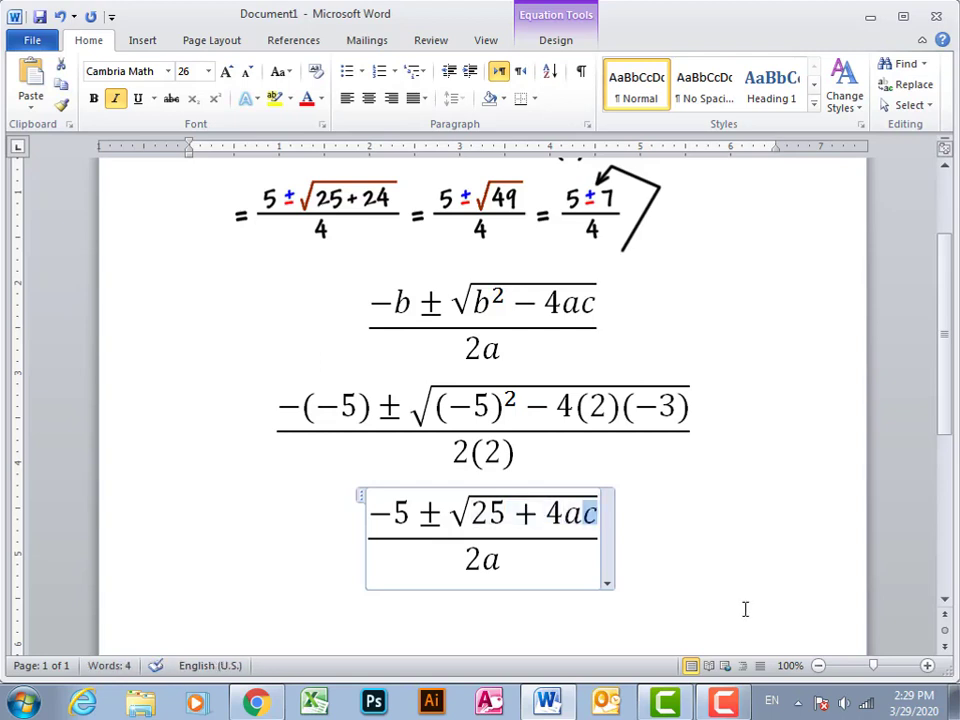
{"action": "key", "text": "shift+Left"}
{"action": "key", "text": "shift+Left"}
{"action": "type", "text": "24"}
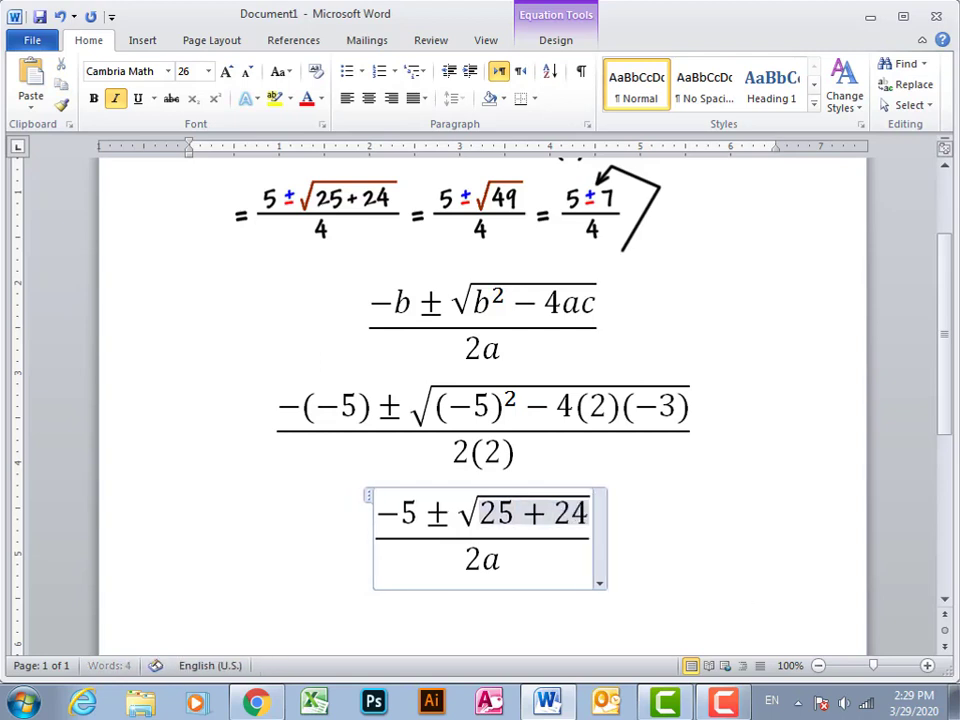
{"action": "key", "text": "shift+Right"}
{"action": "left_click", "coordinate": [743, 608]}
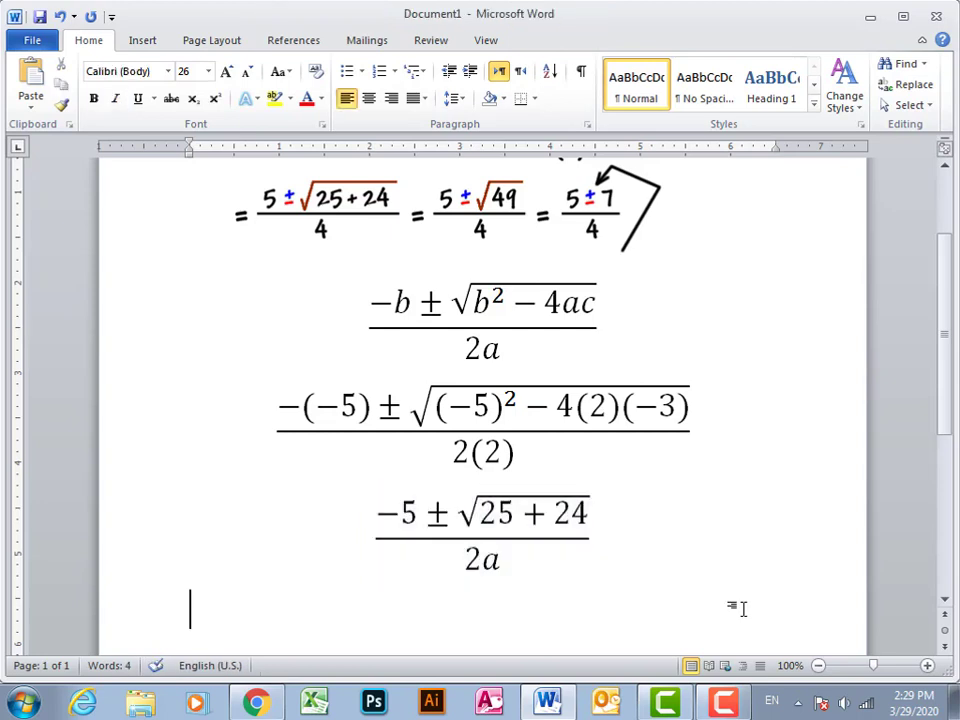
Change the denominator 2a to 4 and add an equals sign after the fraction.
{"action": "left_click", "coordinate": [497, 560]}
{"action": "left_click_drag", "start_coordinate": [497, 560], "coordinate": [470, 566]}
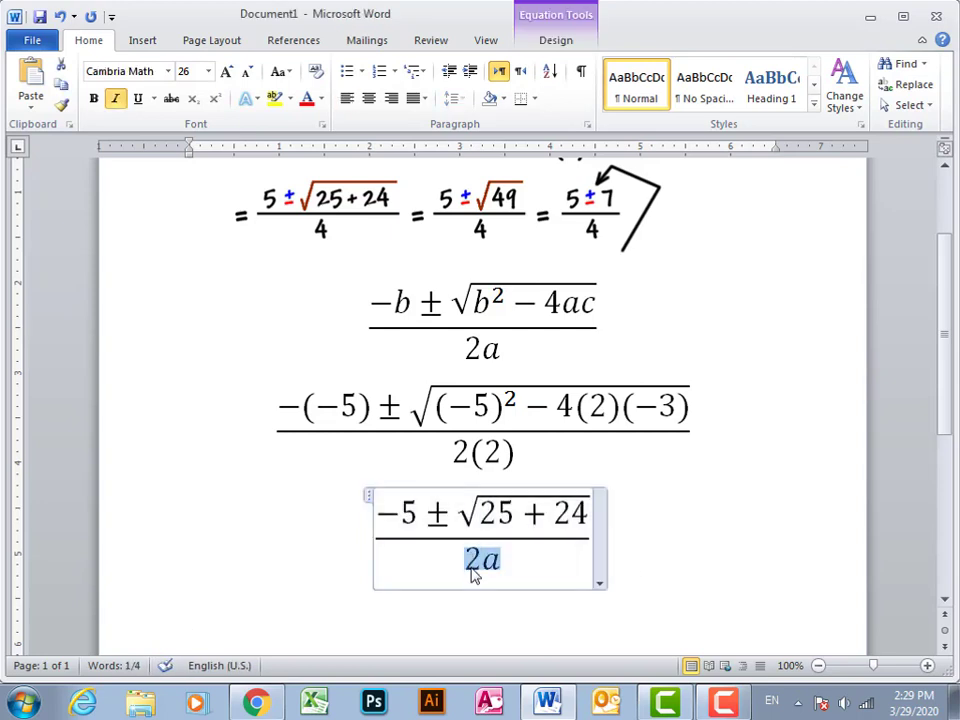
{"action": "type", "text": "4"}
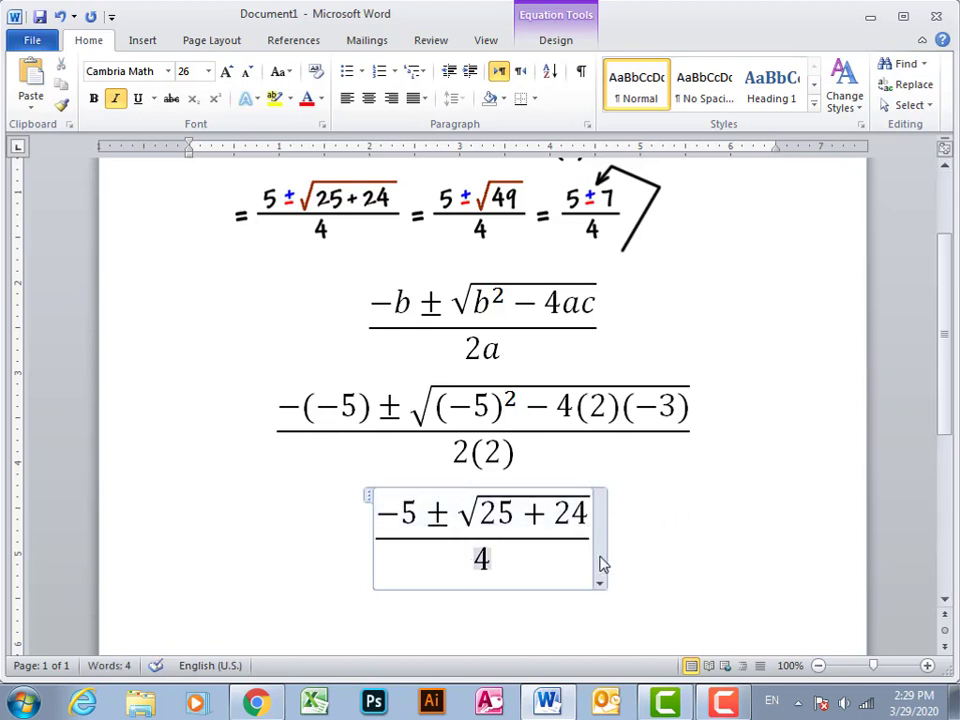
{"action": "key", "text": "Up"}
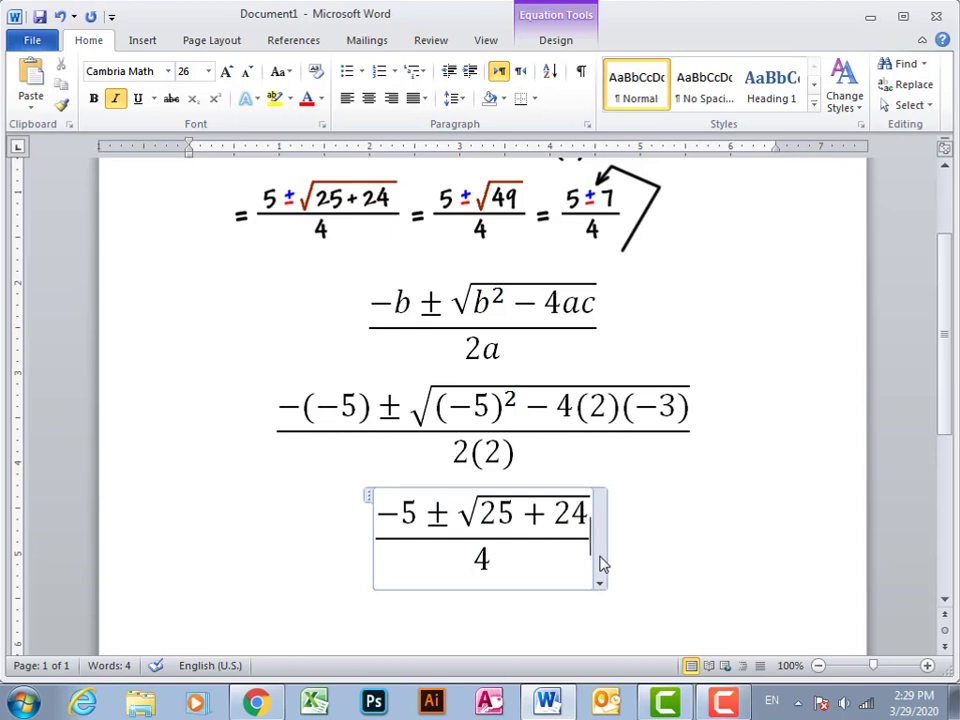
{"action": "key", "text": "Right"}
{"action": "type", "text": "="}
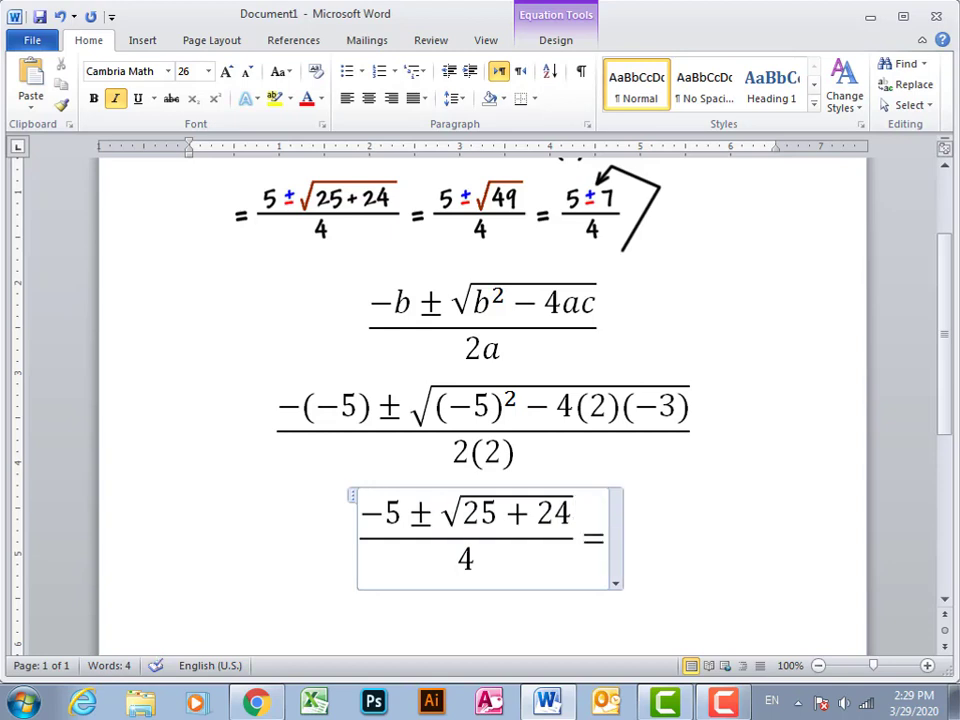
Paste another formula after the equals sign with numerator 5 and b² replaced by 49.
{"action": "key", "text": "ctrl+v"}
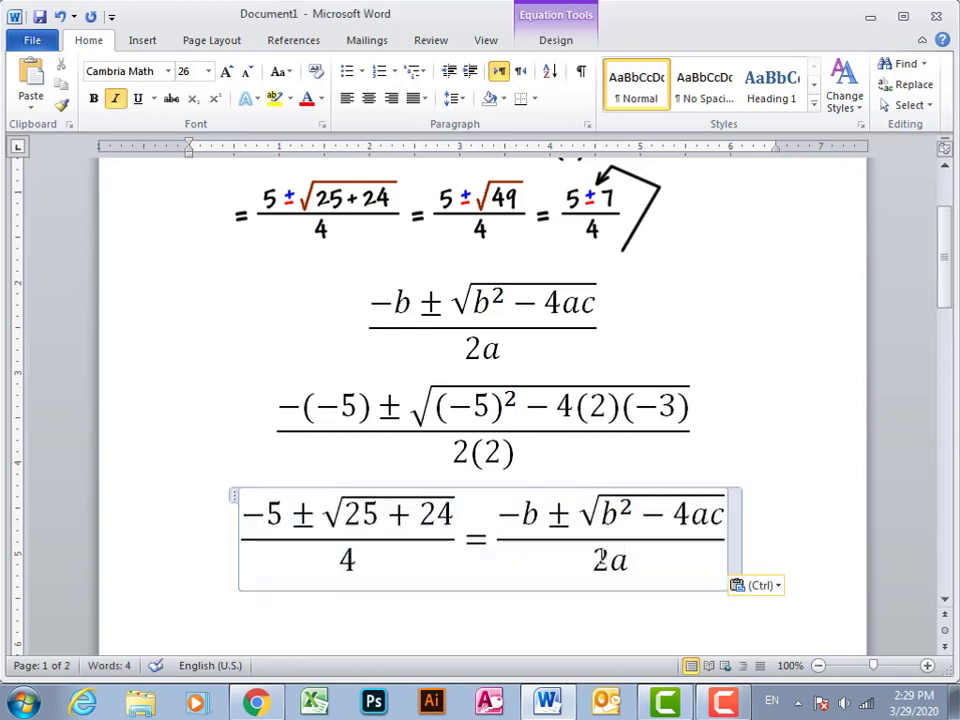
{"action": "key", "text": "Up"}
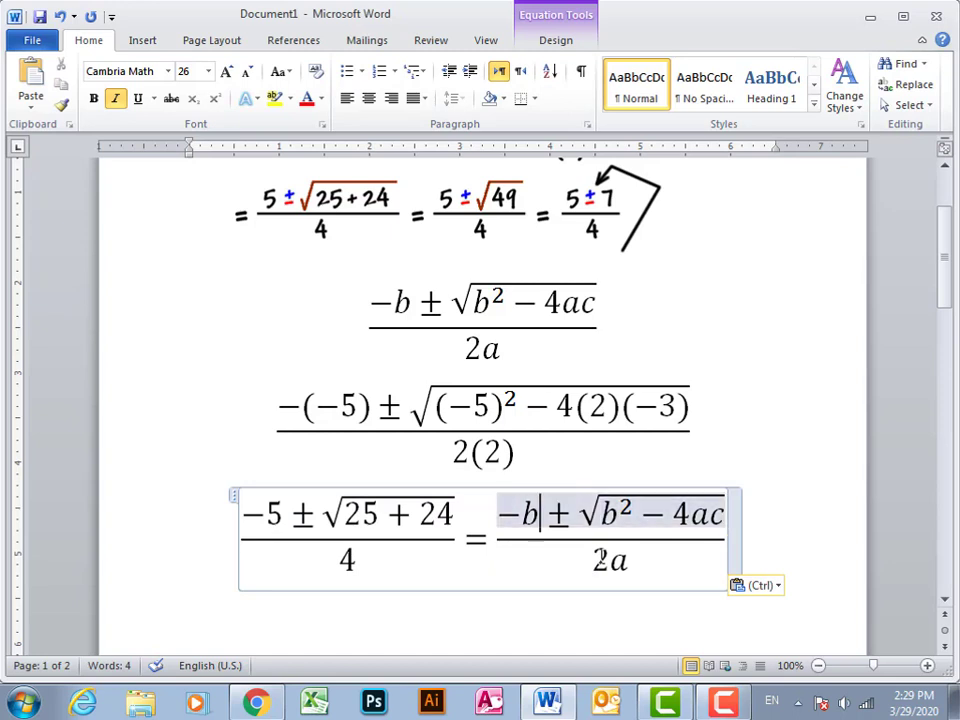
{"action": "key", "text": "Home"}
{"action": "key", "text": "shift+Right"}
{"action": "key", "text": "shift+Right"}
{"action": "type", "text": "5"}
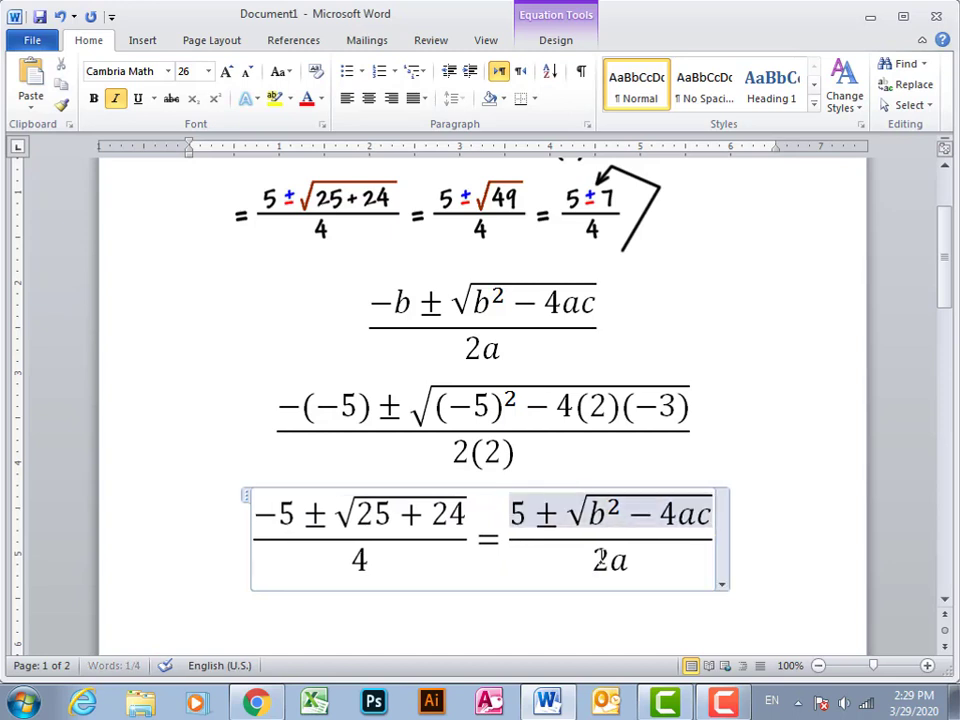
{"action": "key", "text": "Right"}
{"action": "key", "text": "Right"}
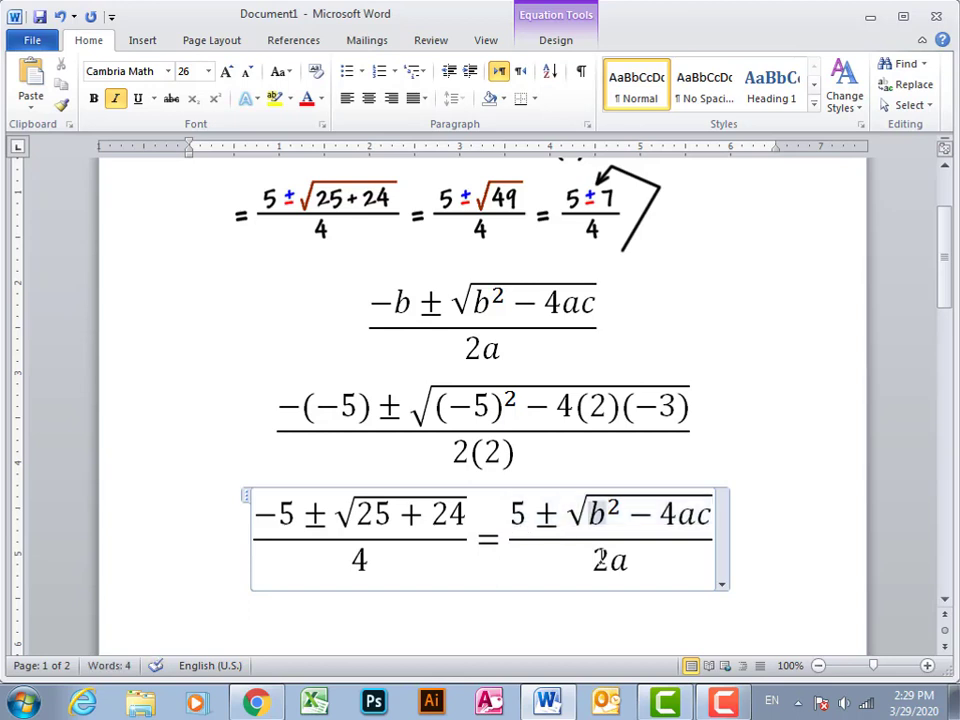
{"action": "key", "text": "shift+Right"}
{"action": "key", "text": "shift+Right"}
{"action": "key", "text": "shift+Right"}
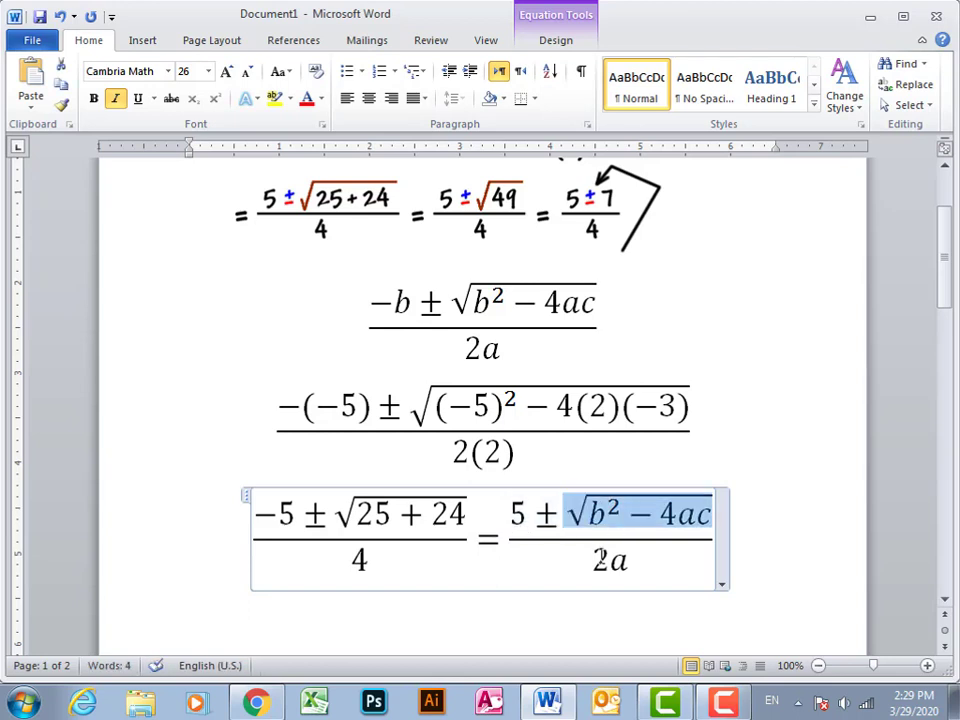
{"action": "key", "text": "Right"}
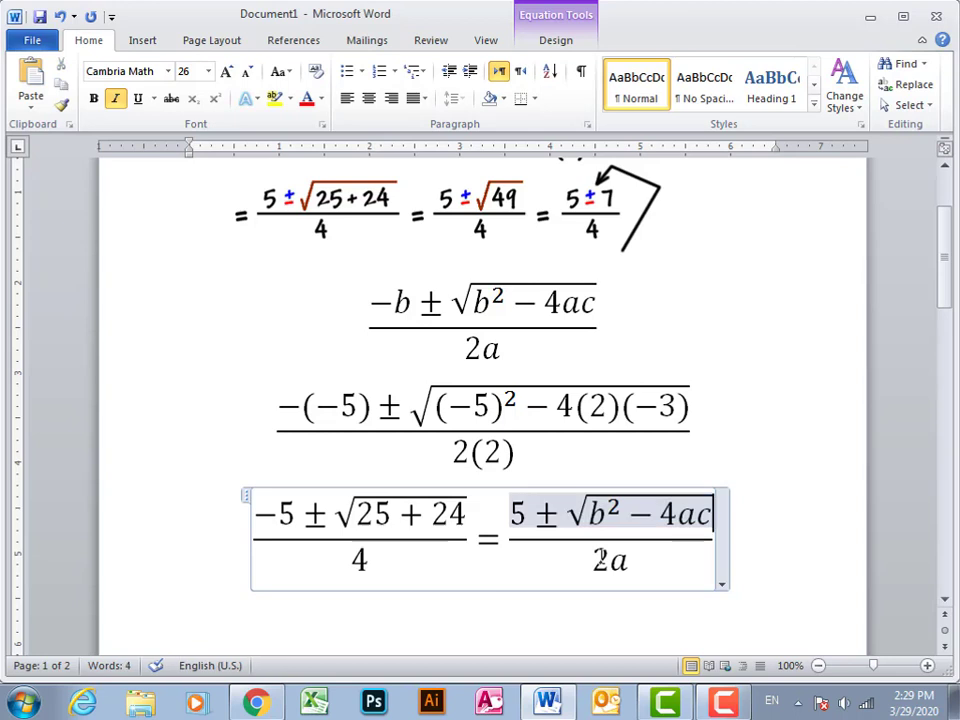
{"action": "key", "text": "Left"}
{"action": "key", "text": "Left"}
{"action": "key", "text": "Left"}
{"action": "key", "text": "Left"}
{"action": "key", "text": "shift+Left"}
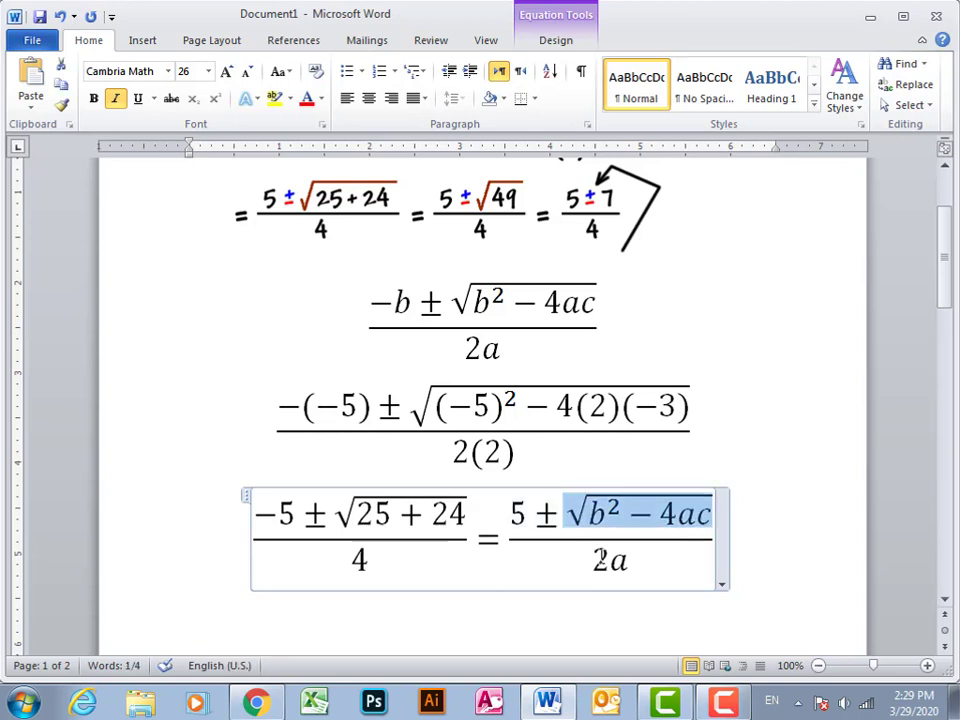
{"action": "key", "text": "shift+Right"}
{"action": "type", "text": "49"}
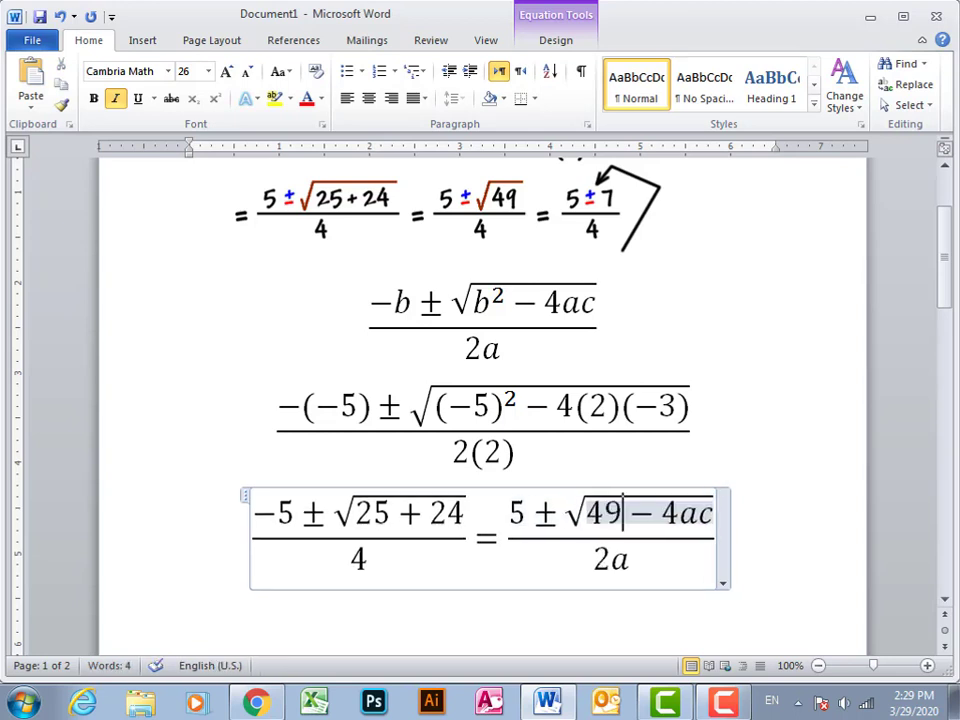
Delete the leftover −4ac from the radicand, leaving √49.
{"action": "key", "text": "Right"}
{"action": "key", "text": "Left"}
{"action": "key", "text": "shift+Right"}
{"action": "key", "text": "shift+Right"}
{"action": "key", "text": "shift+Right"}
{"action": "key", "text": "shift+Right"}
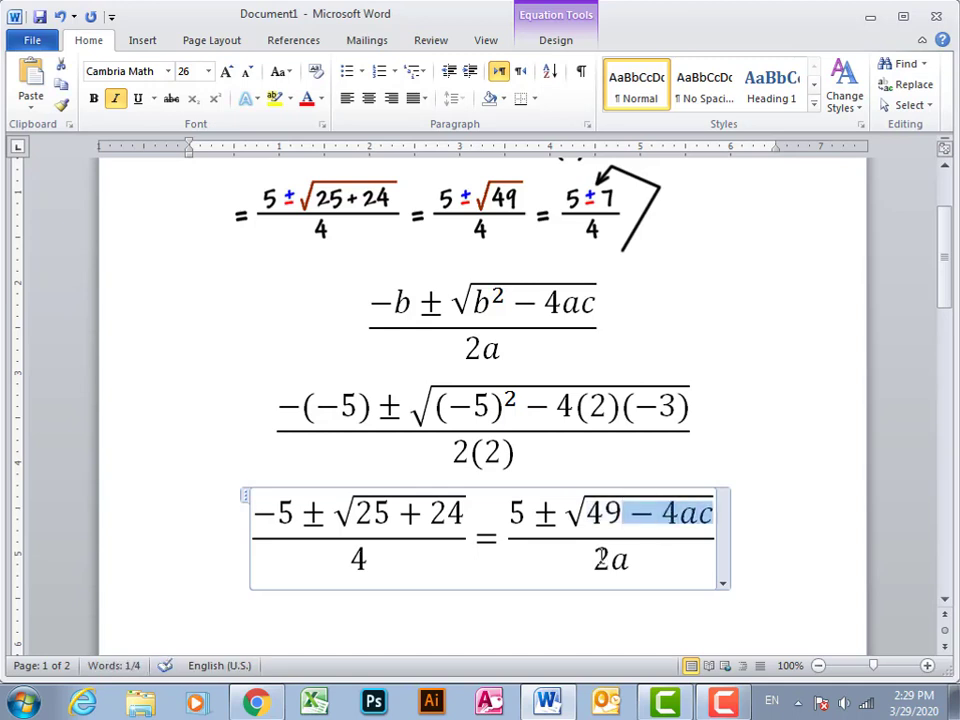
{"action": "key", "text": "Delete"}
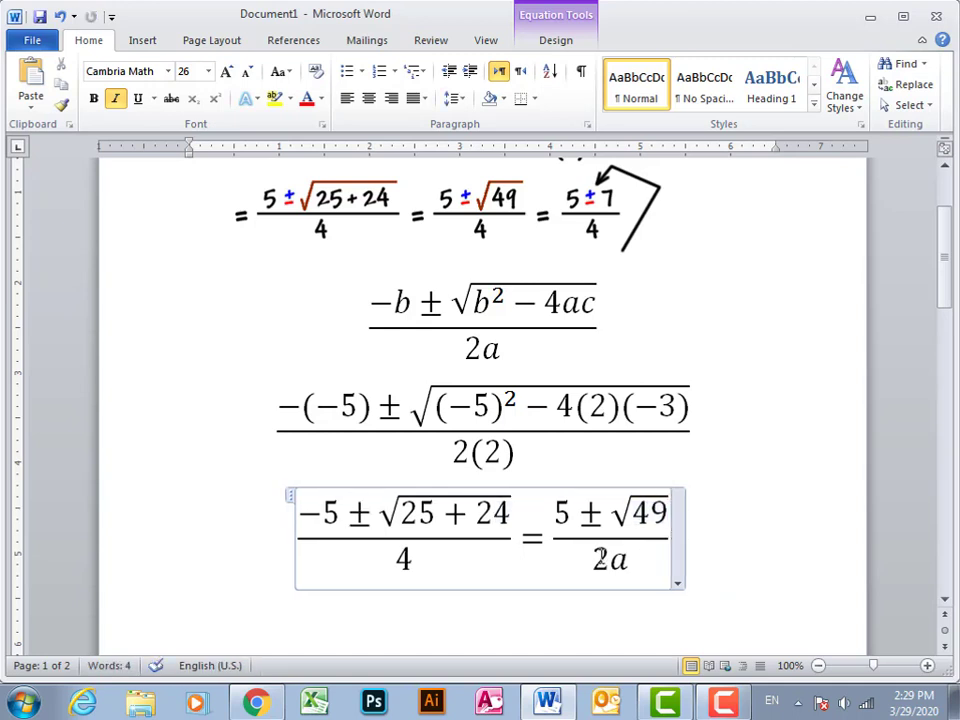
{"action": "key", "text": "Return"}
{"action": "key", "text": "Return"}
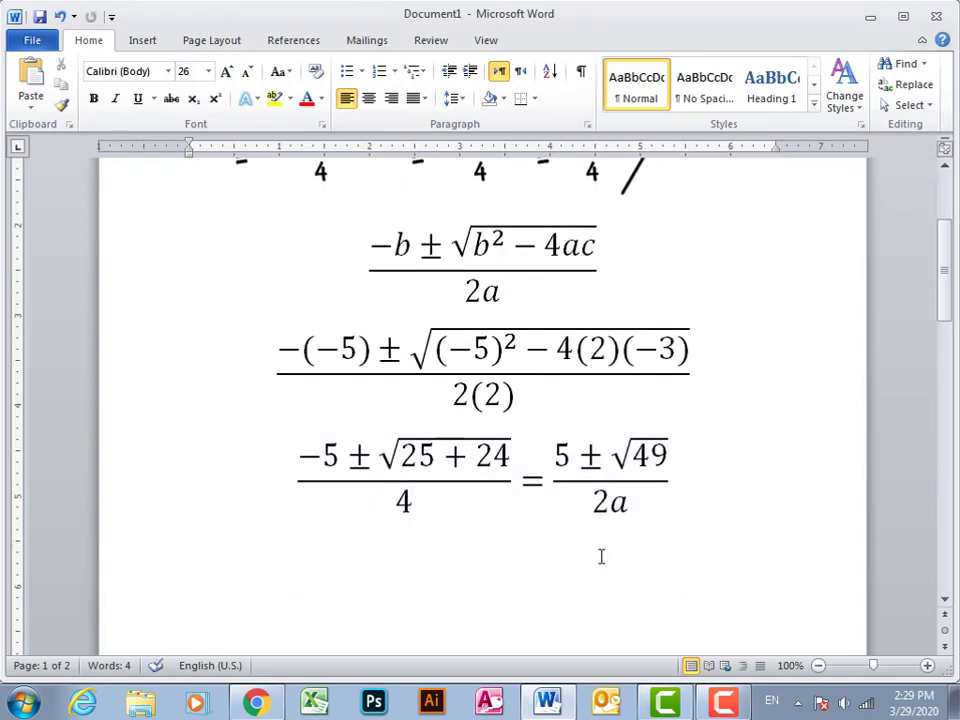
Change that fraction's denominator 2a to 4 and append another equals sign.
{"action": "left_click_drag", "start_coordinate": [636, 508], "coordinate": [621, 538]}
{"action": "scroll", "coordinate": [640, 560], "scroll_direction": "up", "scroll_amount": 2}
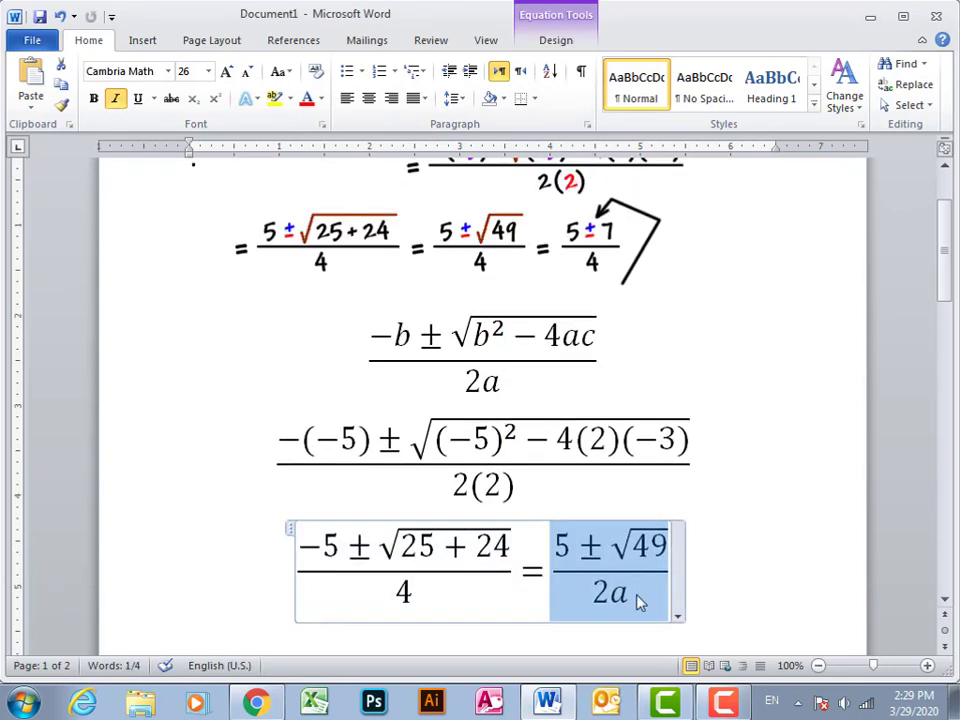
{"action": "left_click", "coordinate": [625, 598]}
{"action": "key", "text": "shift+Left"}
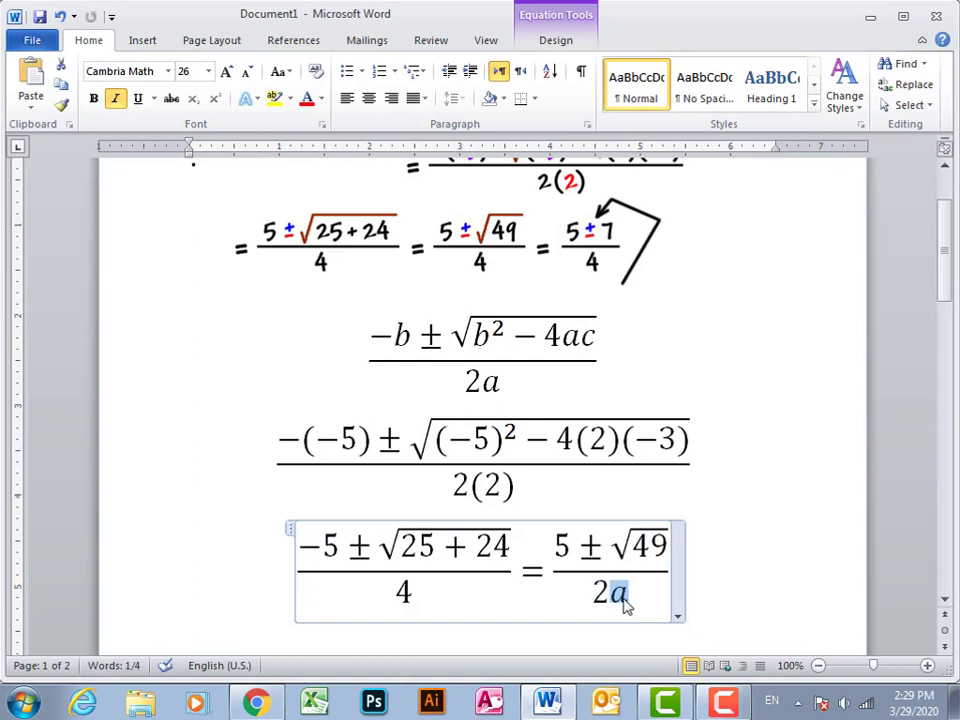
{"action": "key", "text": "shift+Left"}
{"action": "type", "text": "4"}
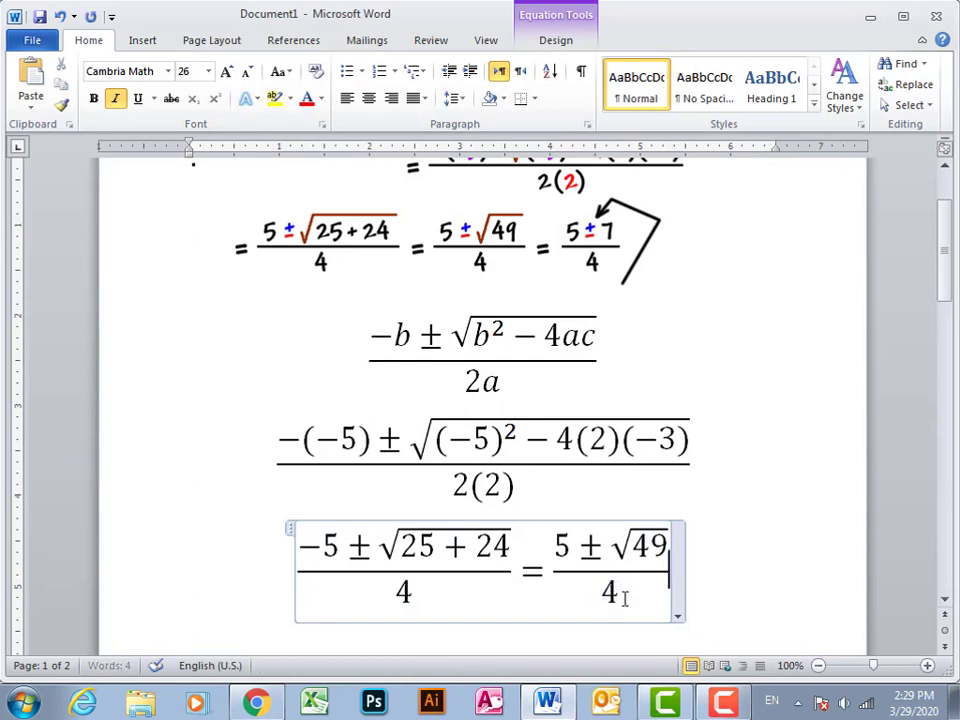
{"action": "key", "text": "Right"}
{"action": "key", "text": "Left"}
{"action": "key", "text": "Right"}
{"action": "key", "text": "Left"}
{"action": "type", "text": "="}
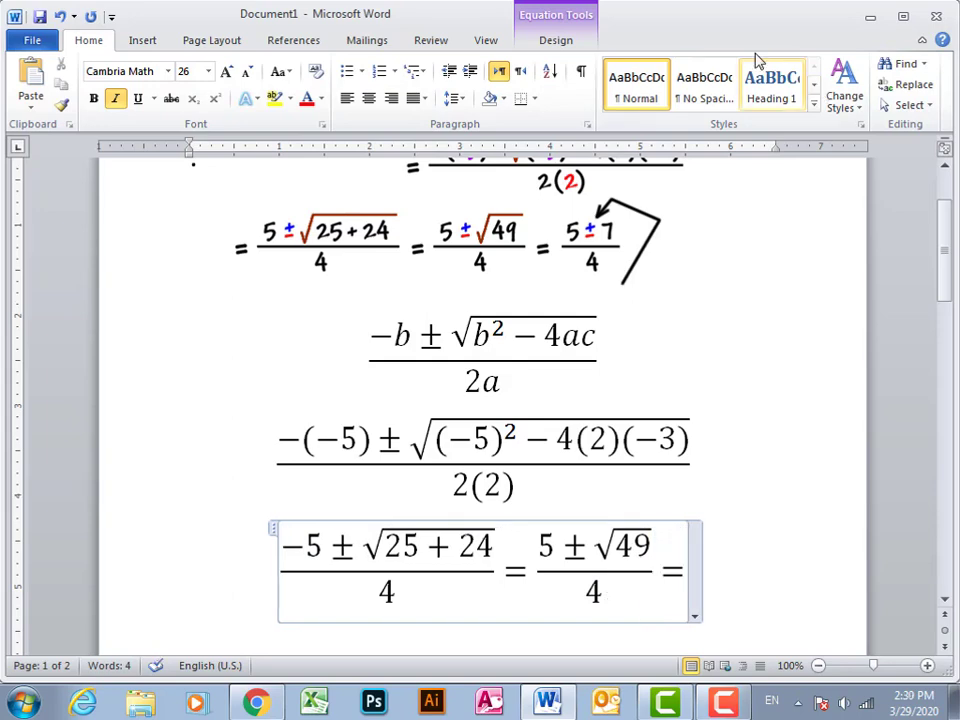
Try a stacked fraction after the final equals sign, then remove it.
{"action": "left_click", "coordinate": [568, 43]}
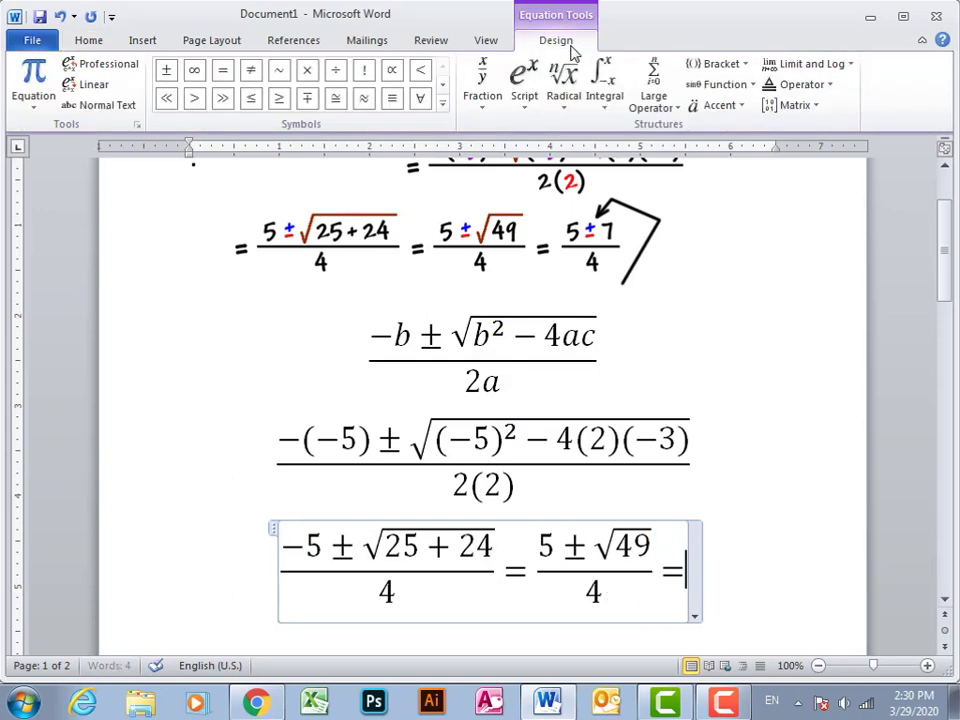
{"action": "left_click", "coordinate": [483, 85]}
{"action": "left_click", "coordinate": [510, 165]}
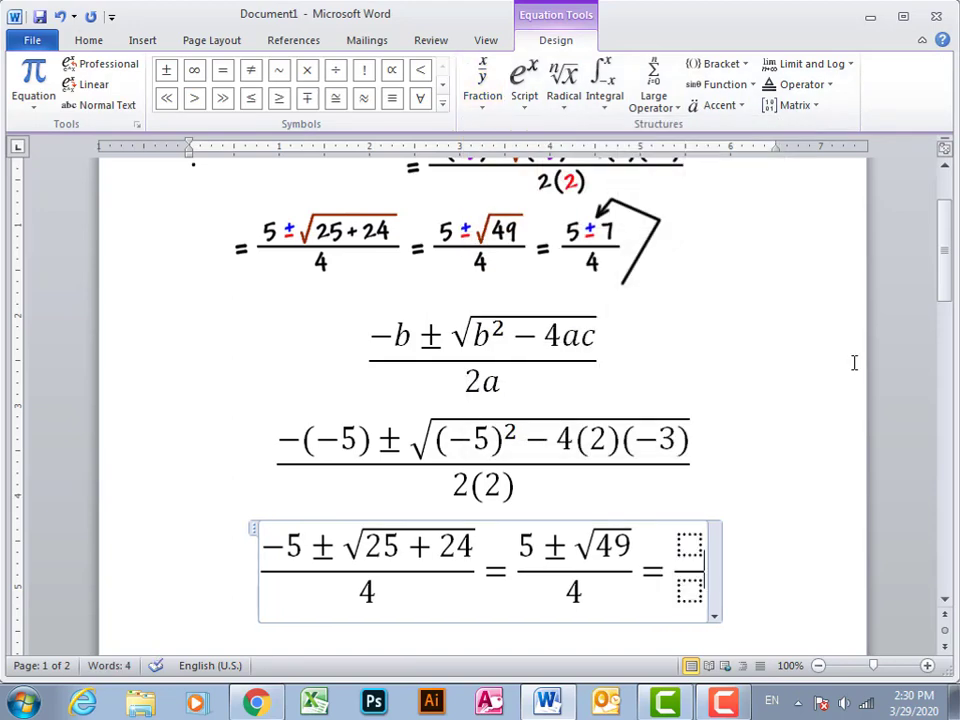
{"action": "key", "text": "Up"}
{"action": "key", "text": "Down"}
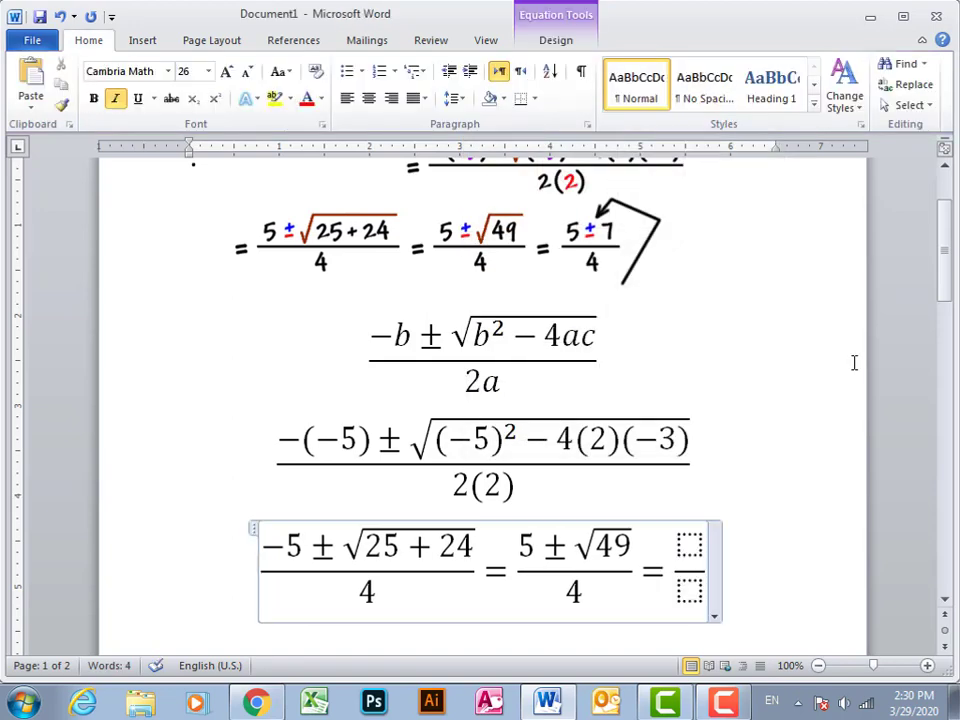
{"action": "key", "text": "Up"}
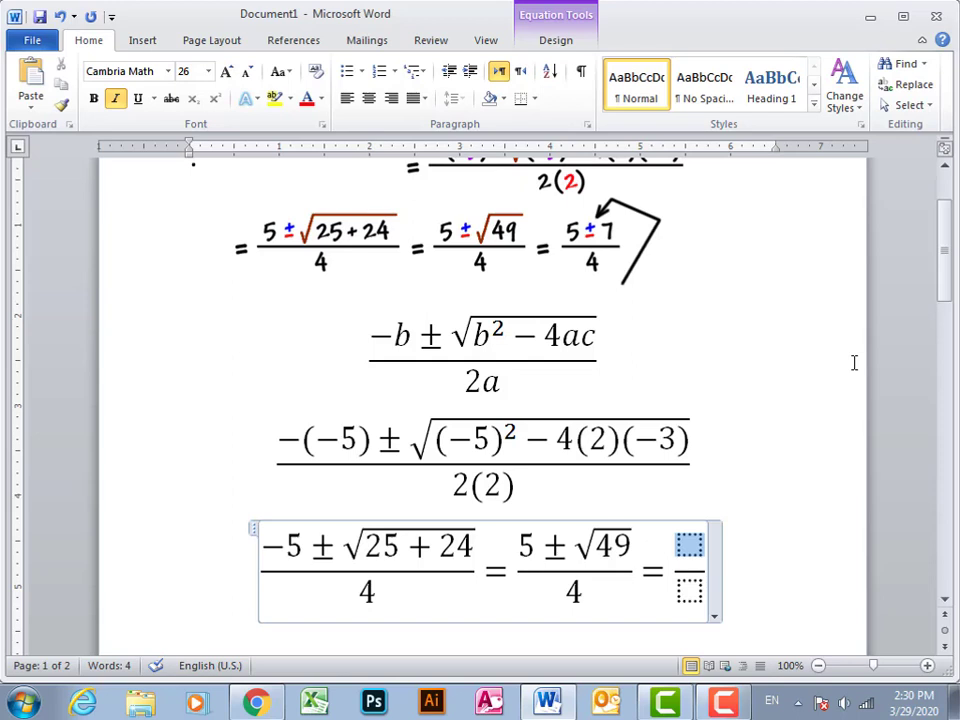
{"action": "type", "text": "5"}
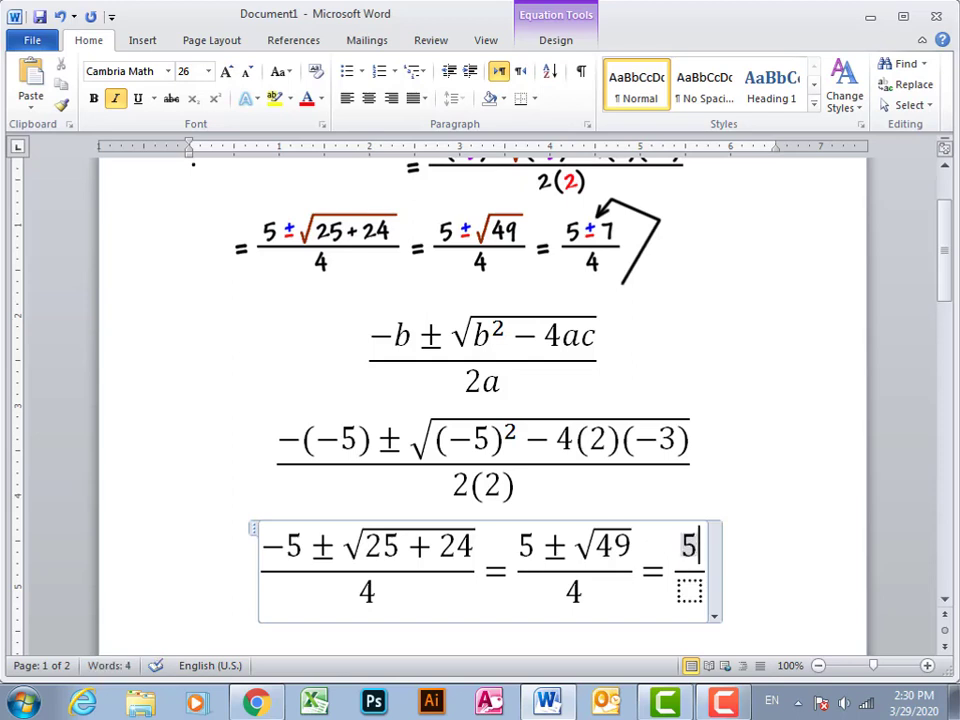
{"action": "key", "text": "BackSpace"}
{"action": "key", "text": "BackSpace"}
{"action": "key", "text": "BackSpace"}
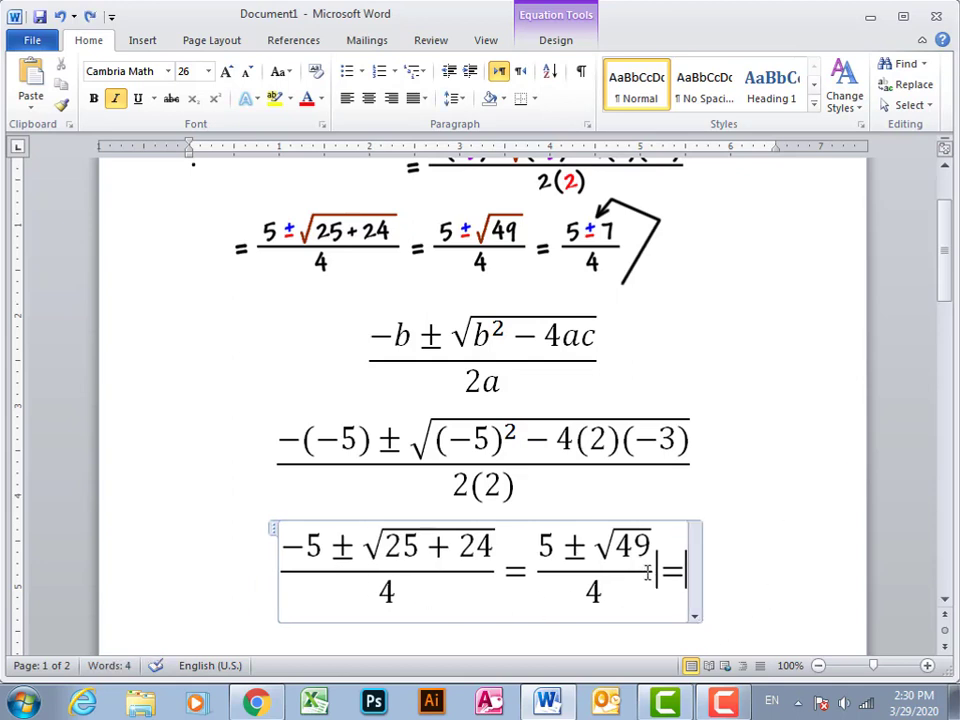
Copy the fraction 5 ± √49 over 4 to the end, removing the extra equals sign.
{"action": "left_click_drag", "start_coordinate": [648, 572], "coordinate": [598, 608]}
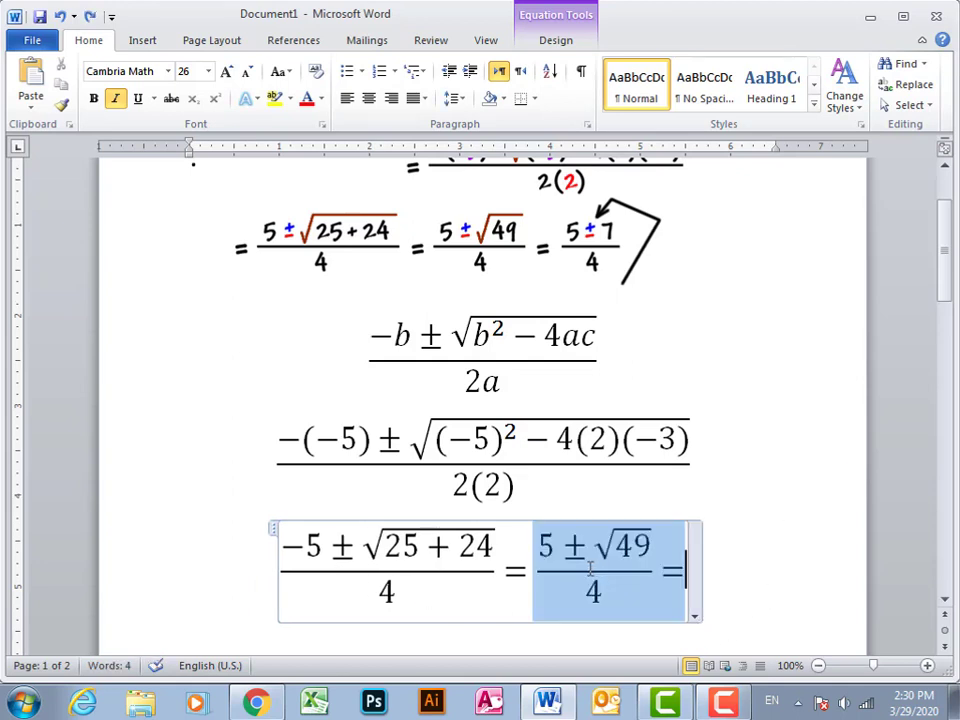
{"action": "left_click", "coordinate": [694, 616]}
{"action": "key", "text": "Escape"}
{"action": "left_click", "coordinate": [678, 572]}
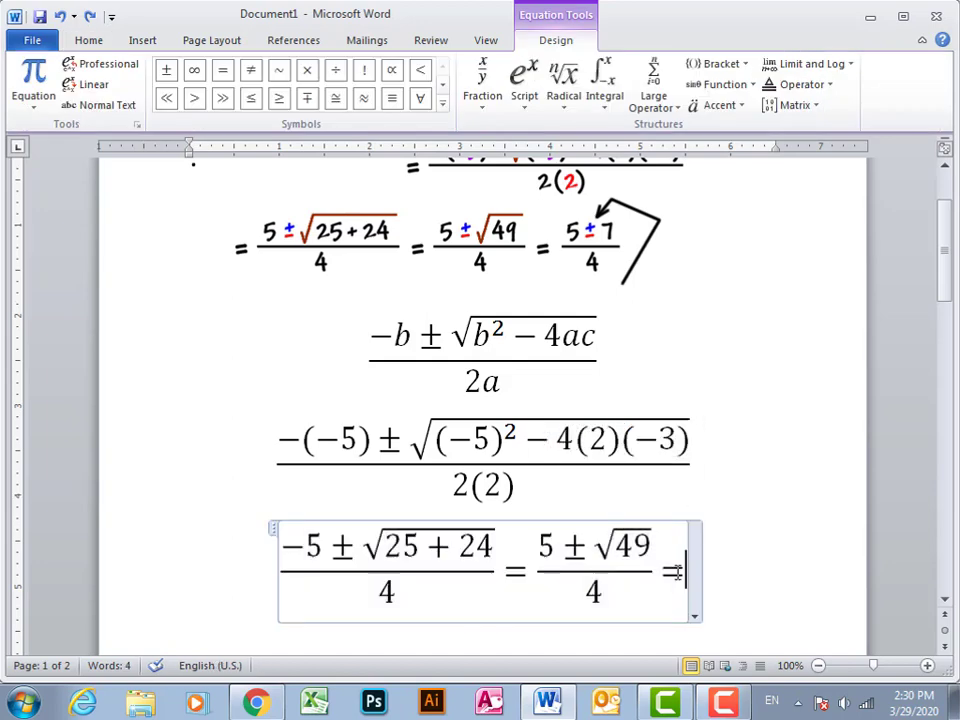
{"action": "key", "text": "ctrl+v"}
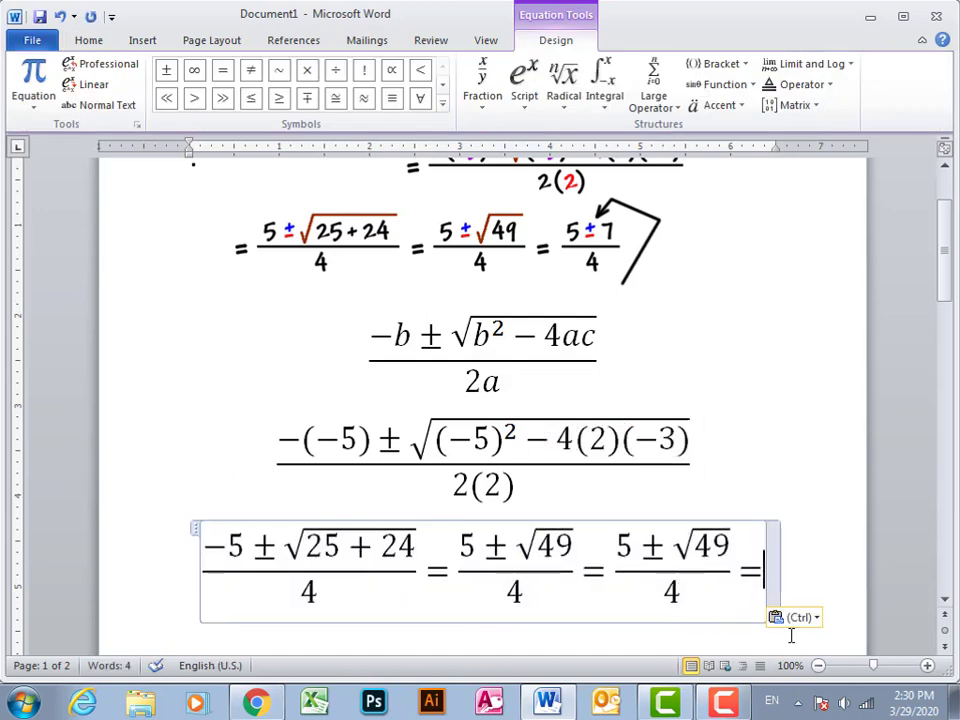
{"action": "key", "text": "BackSpace"}
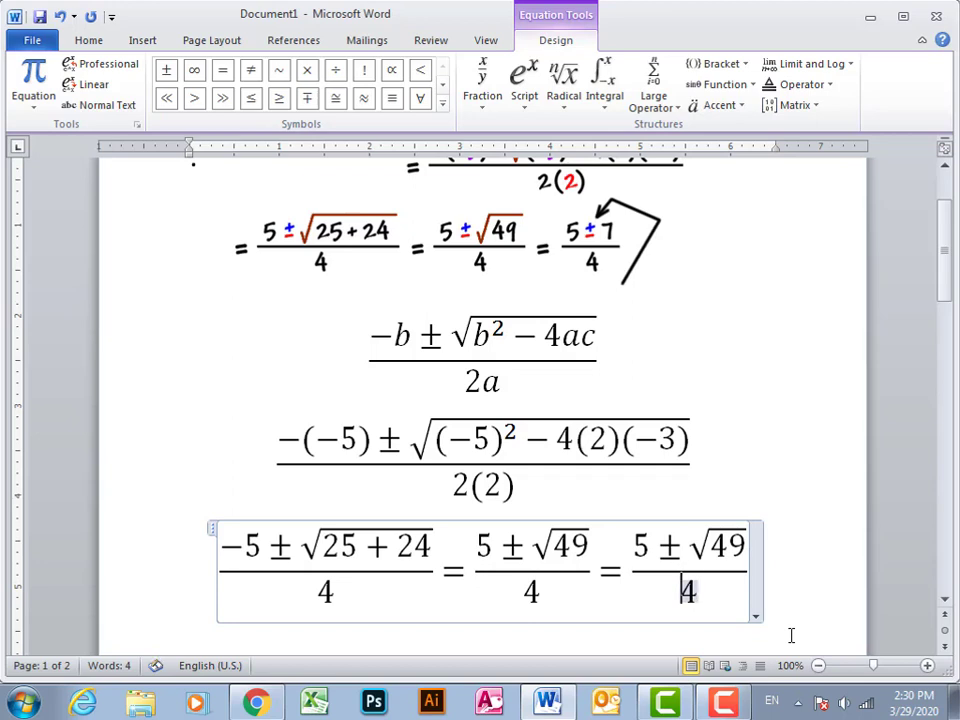
In the last fraction, type 7 after ± and delete √49.
{"action": "key", "text": "Up"}
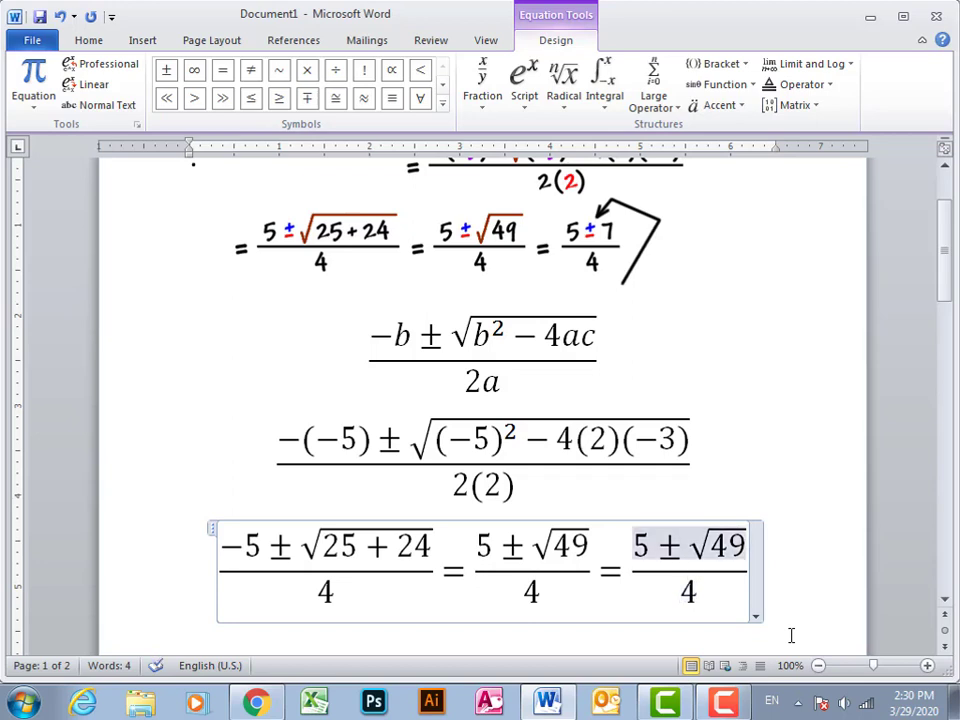
{"action": "type", "text": "7"}
{"action": "left_click_drag", "start_coordinate": [700, 560], "coordinate": [791, 635]}
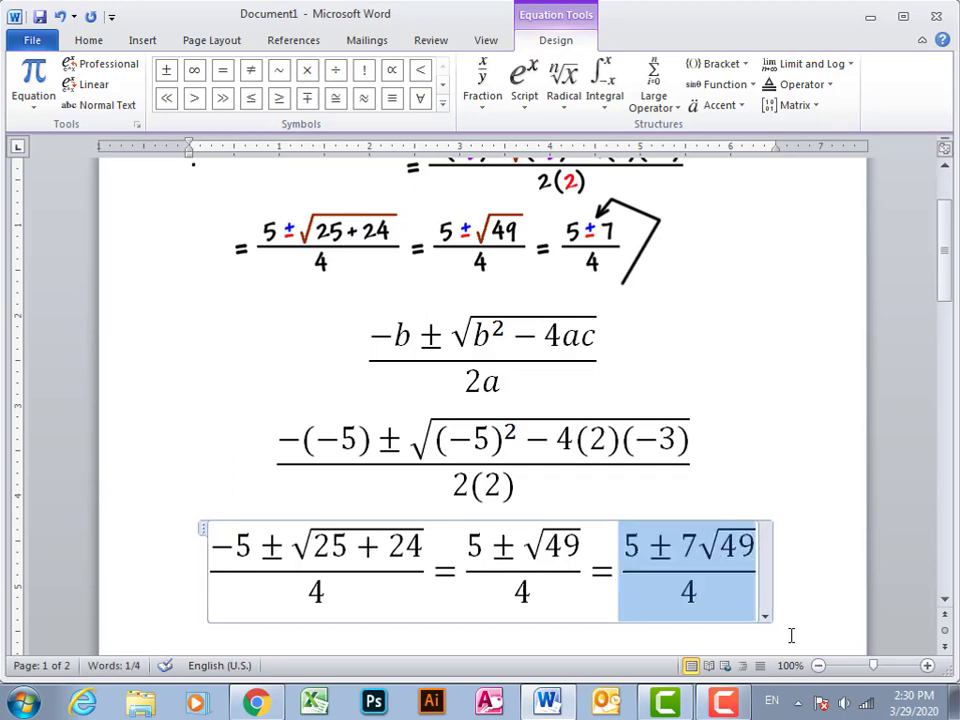
{"action": "key", "text": "Left"}
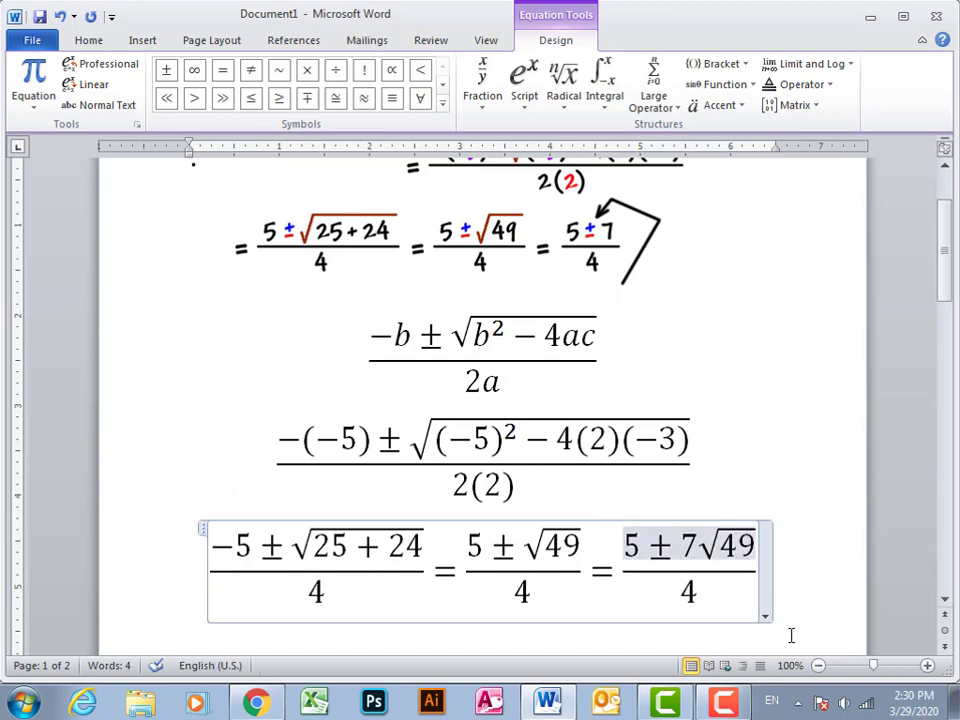
{"action": "key", "text": "shift+Right"}
{"action": "key", "text": "Delete"}
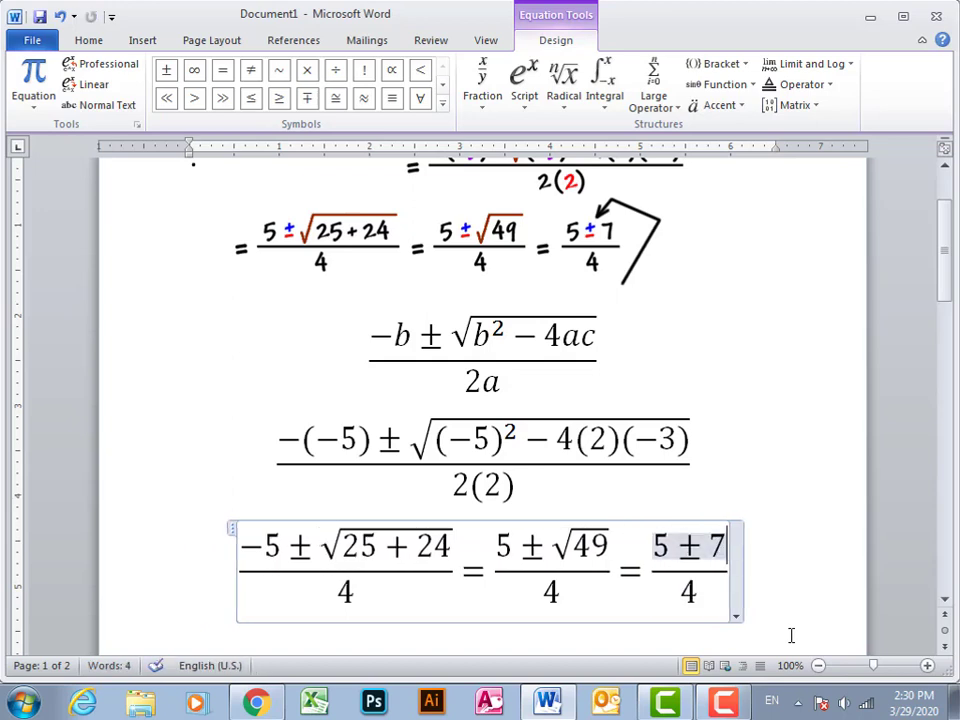
{"action": "key", "text": "Down"}
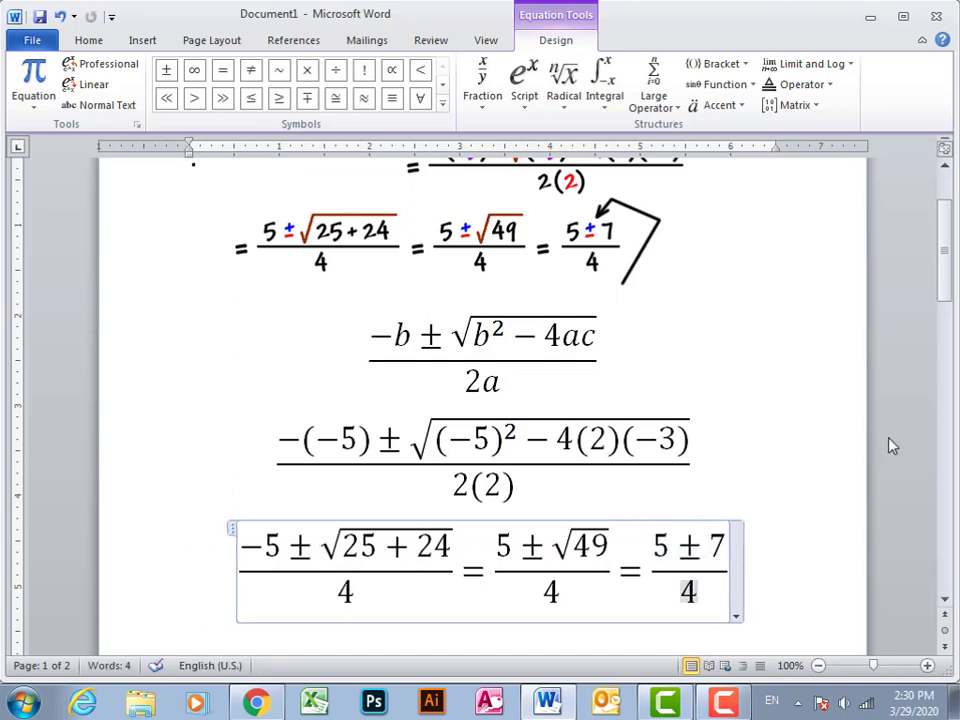
{"action": "left_click", "coordinate": [824, 462]}
At the top of page 2, type 'Lets type another' followed by dots.
{"action": "scroll", "coordinate": [824, 462], "scroll_direction": "down", "scroll_amount": 3}
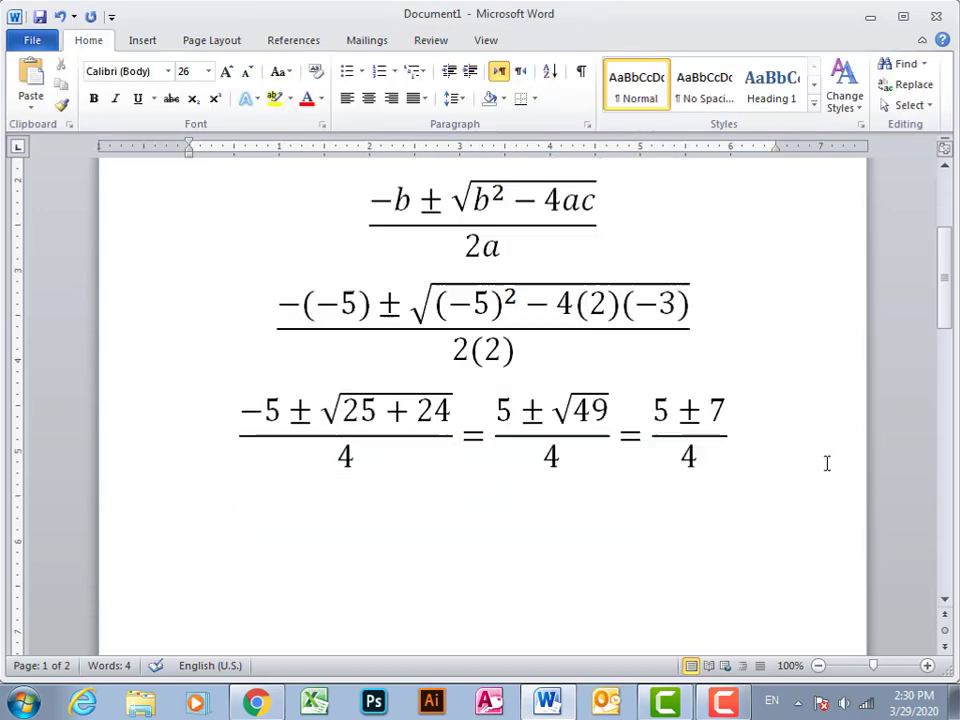
{"action": "scroll", "coordinate": [824, 462], "scroll_direction": "up", "scroll_amount": 3}
{"action": "scroll", "coordinate": [826, 462], "scroll_direction": "down", "scroll_amount": 2}
{"action": "scroll", "coordinate": [826, 462], "scroll_direction": "down", "scroll_amount": 1}
{"action": "scroll", "coordinate": [782, 458], "scroll_direction": "down", "scroll_amount": 3}
{"action": "scroll", "coordinate": [615, 398], "scroll_direction": "up", "scroll_amount": 1}
{"action": "scroll", "coordinate": [560, 385], "scroll_direction": "down", "scroll_amount": 1}
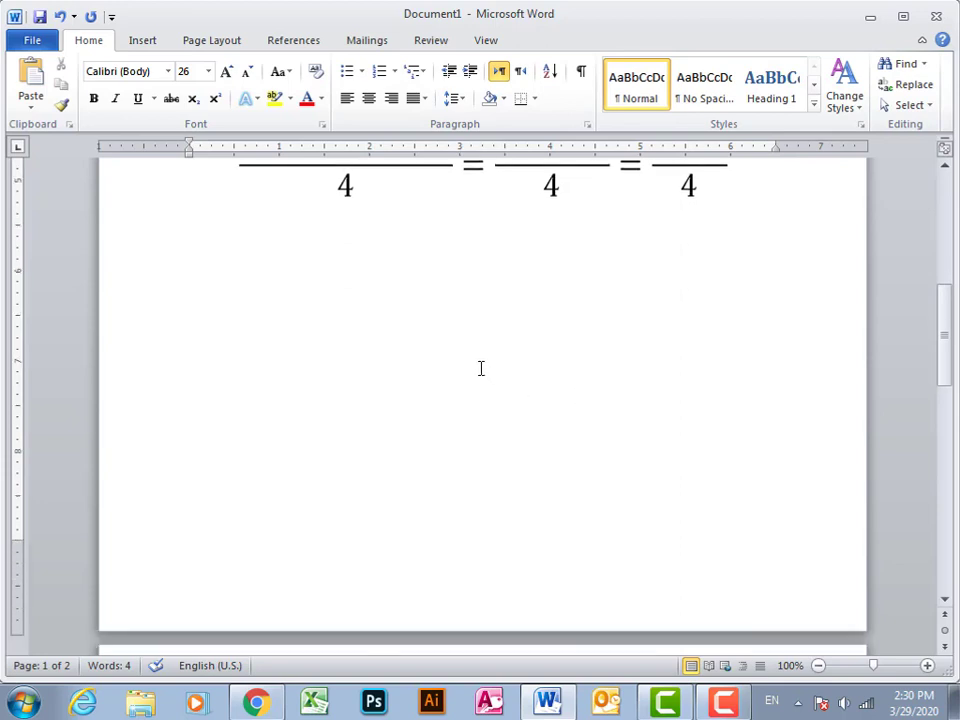
{"action": "scroll", "coordinate": [463, 350], "scroll_direction": "down", "scroll_amount": 2}
{"action": "scroll", "coordinate": [463, 350], "scroll_direction": "down", "scroll_amount": 5}
{"action": "left_click", "coordinate": [461, 352]}
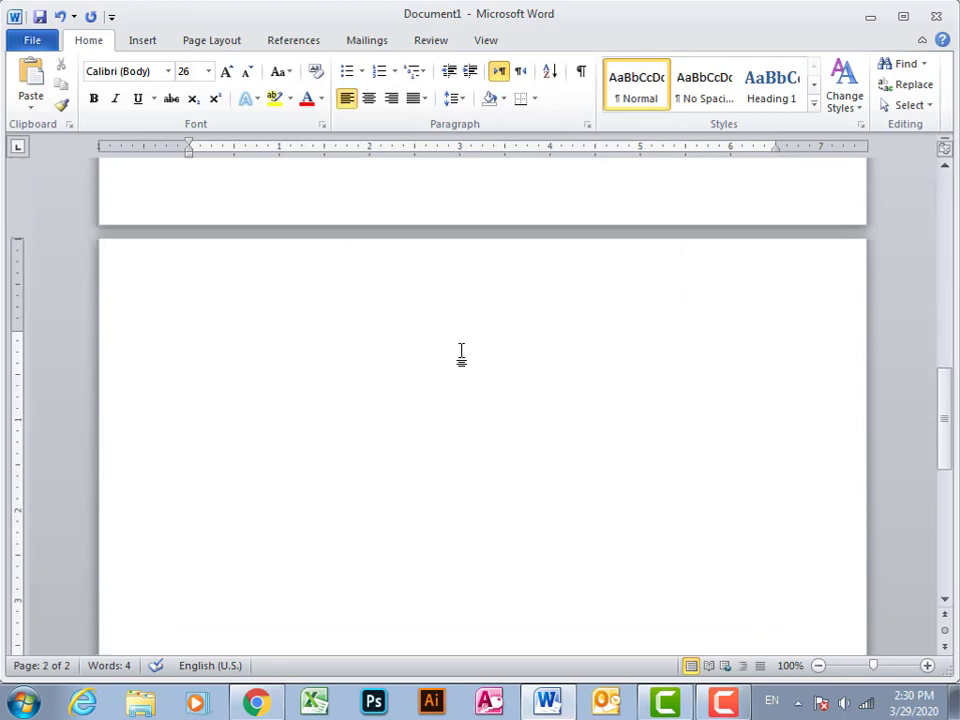
{"action": "type", "text": "Lets "}
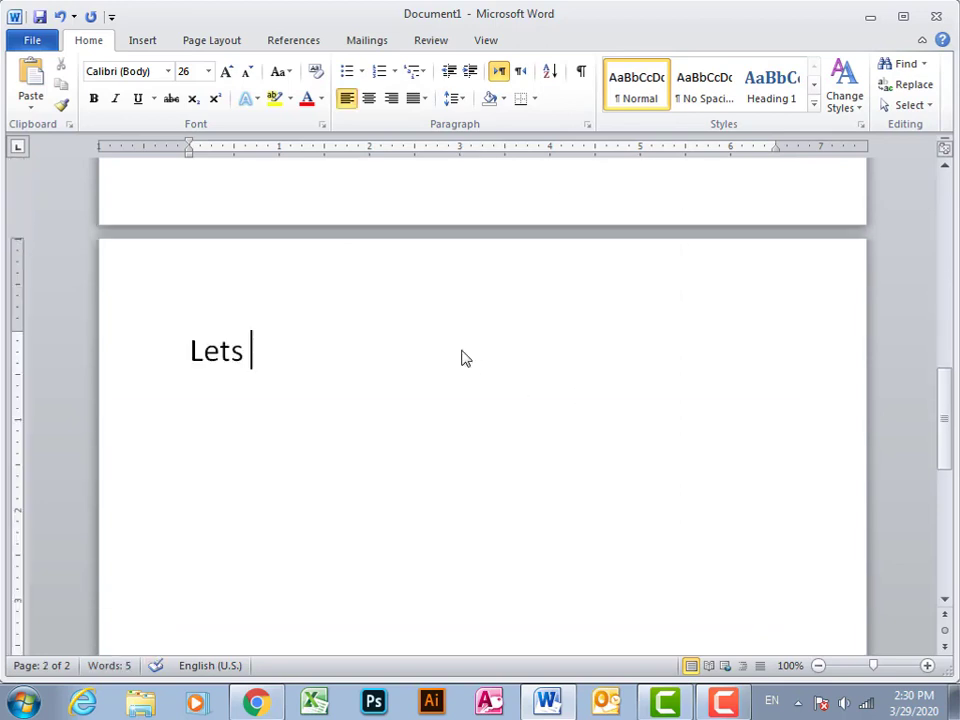
{"action": "type", "text": "type ano"}
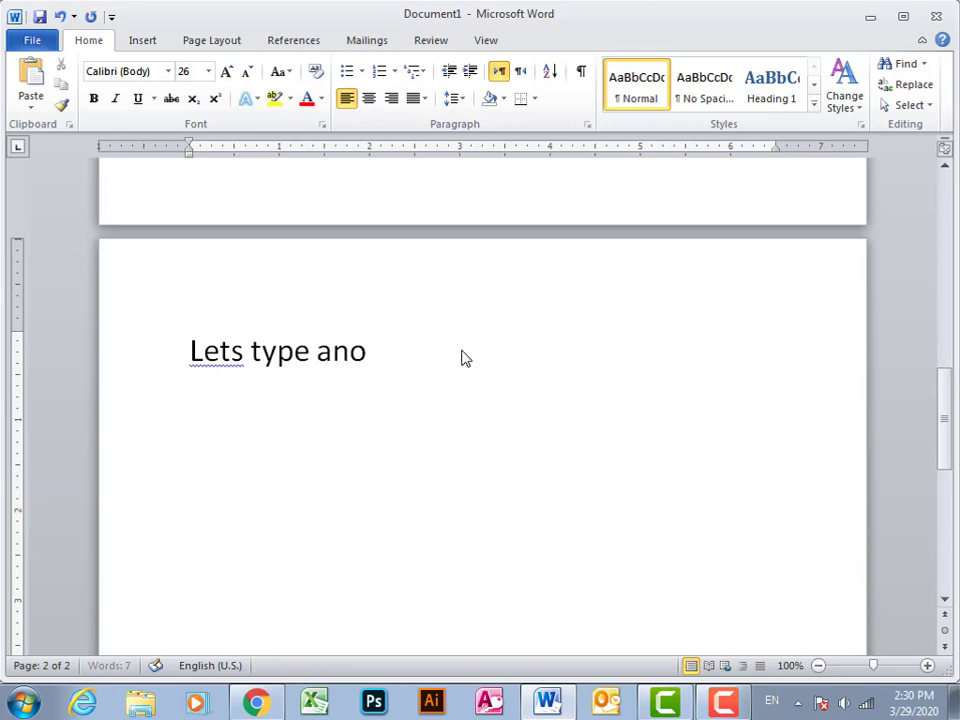
{"action": "type", "text": "ther"}
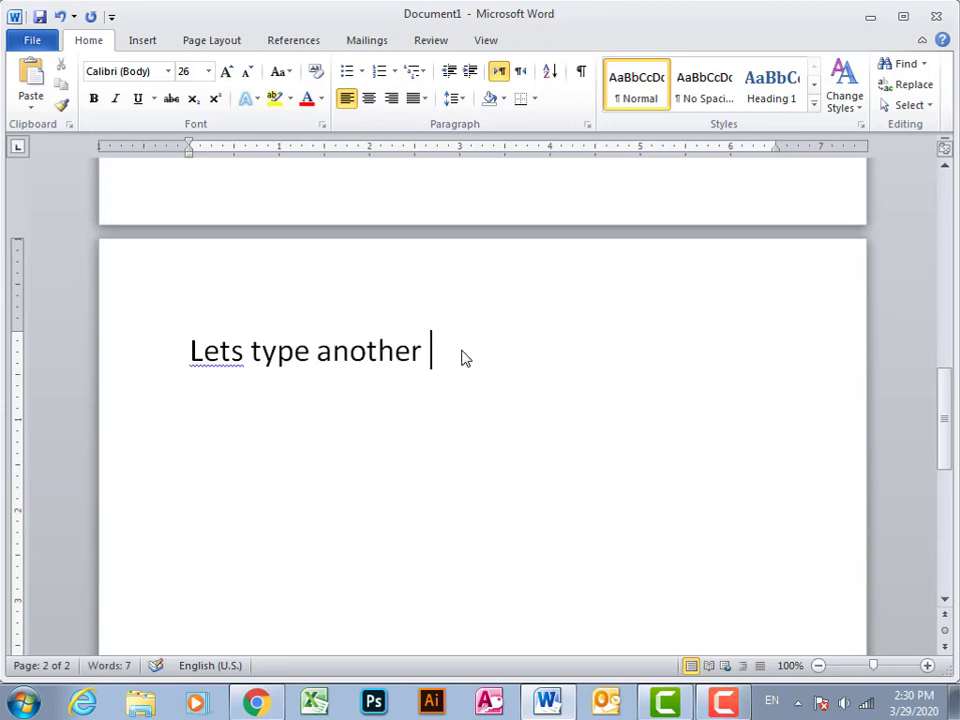
{"action": "type", "text": "."}
{"action": "type", "text": "......"}
Insert a new blank equation containing a superscript (base-with-exponent) structure.
{"action": "left_click", "coordinate": [140, 38]}
{"action": "left_click", "coordinate": [880, 88]}
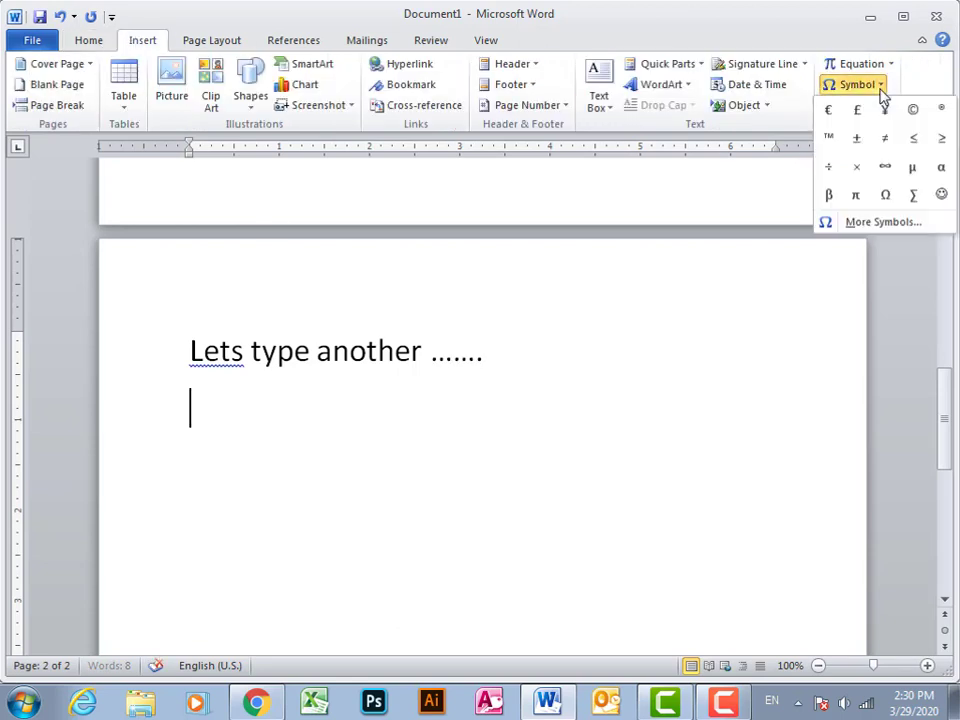
{"action": "left_click", "coordinate": [890, 64]}
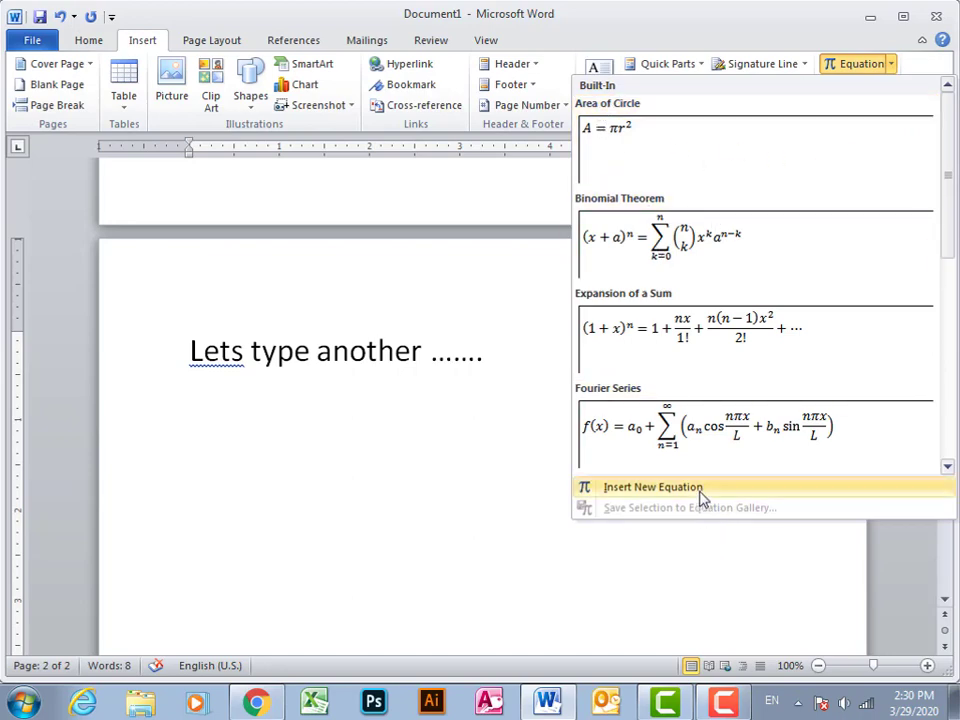
{"action": "left_click", "coordinate": [660, 487]}
{"action": "left_click", "coordinate": [489, 118]}
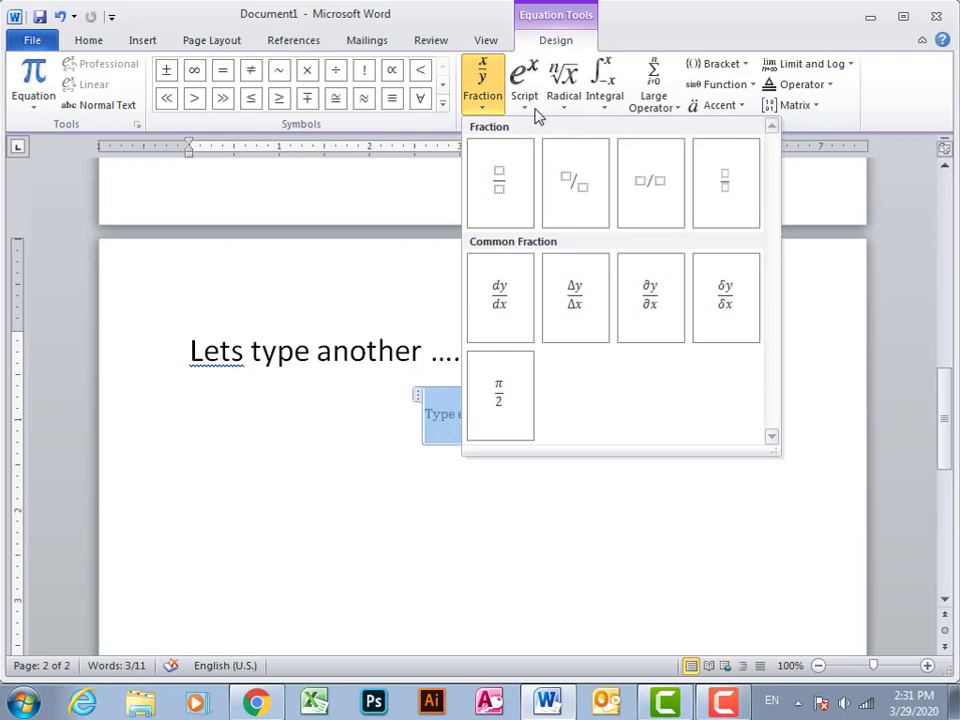
{"action": "left_click", "coordinate": [538, 115]}
{"action": "left_click", "coordinate": [537, 196]}
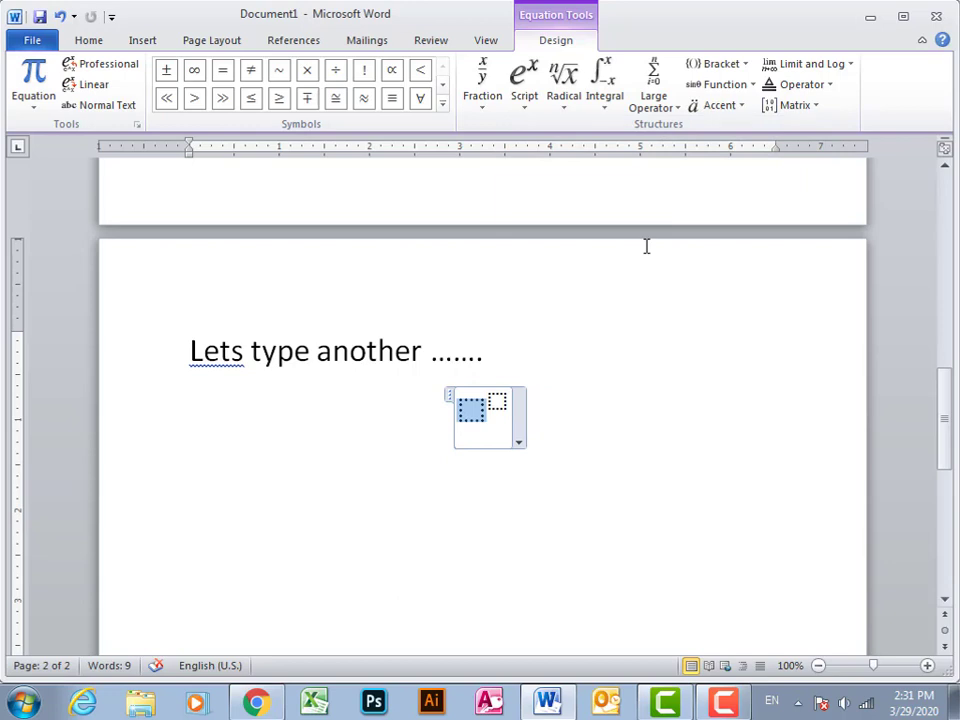
Type 2x² + and paste a copied 2x² term after the plus sign.
{"action": "type", "text": "2x"}
{"action": "key", "text": "Right"}
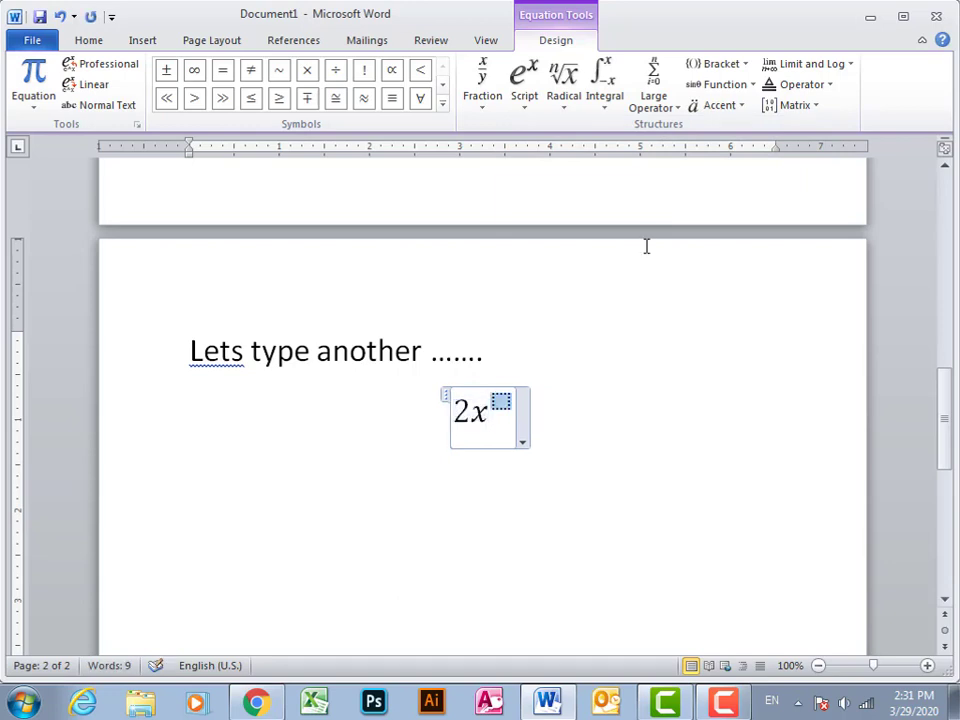
{"action": "type", "text": "2"}
{"action": "key", "text": "Right"}
{"action": "type", "text": "+"}
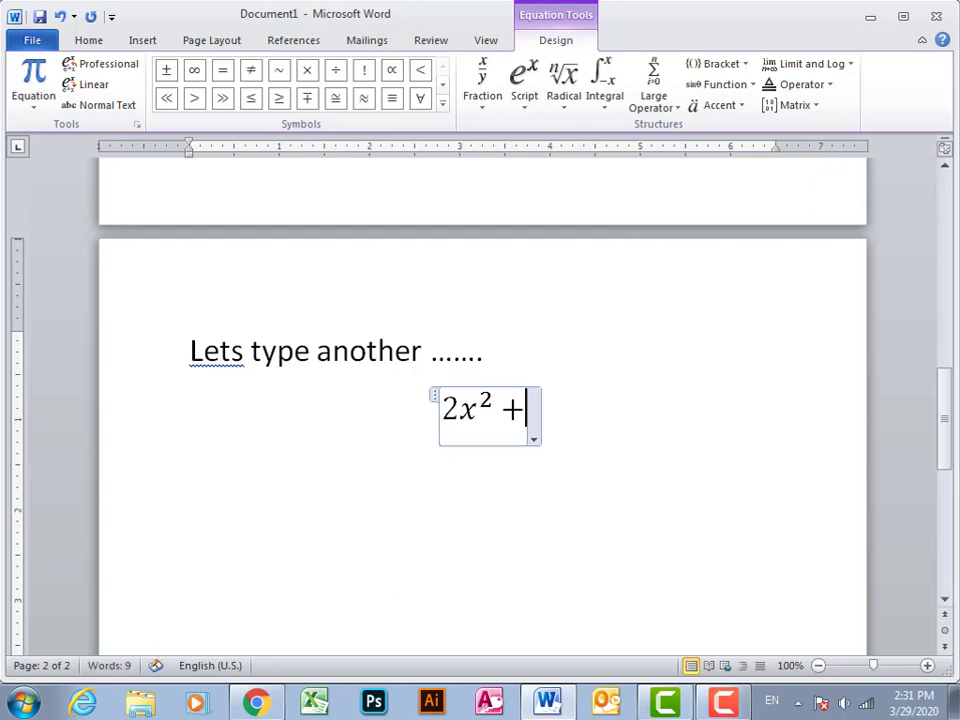
{"action": "key", "text": "ctrl+shift+Left"}
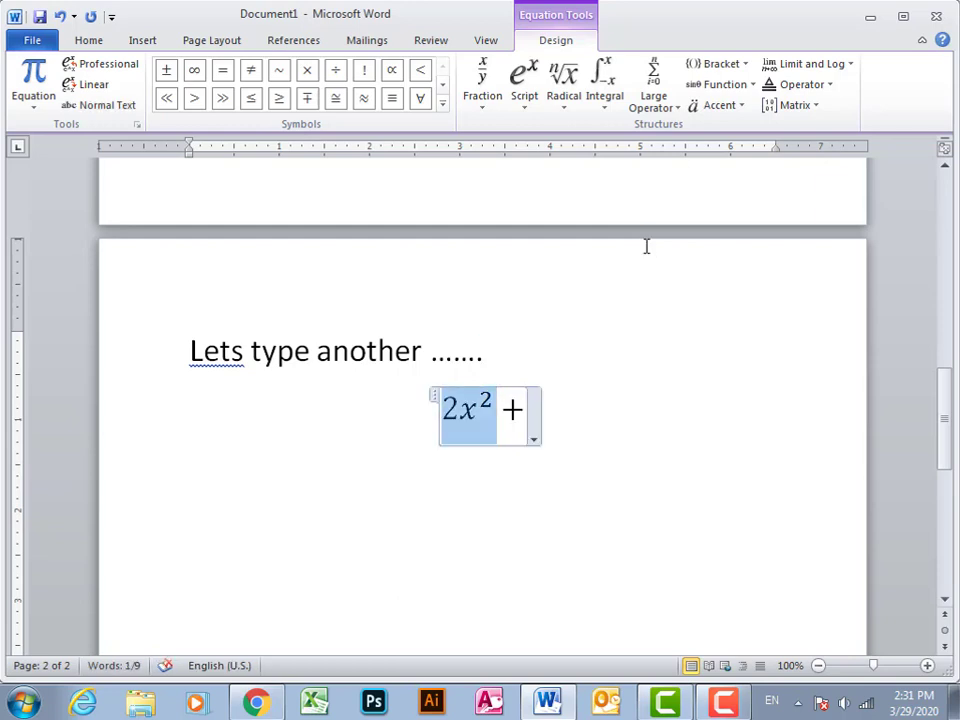
{"action": "key", "text": "ctrl+c"}
{"action": "key", "text": "End"}
{"action": "key", "text": "ctrl+v"}
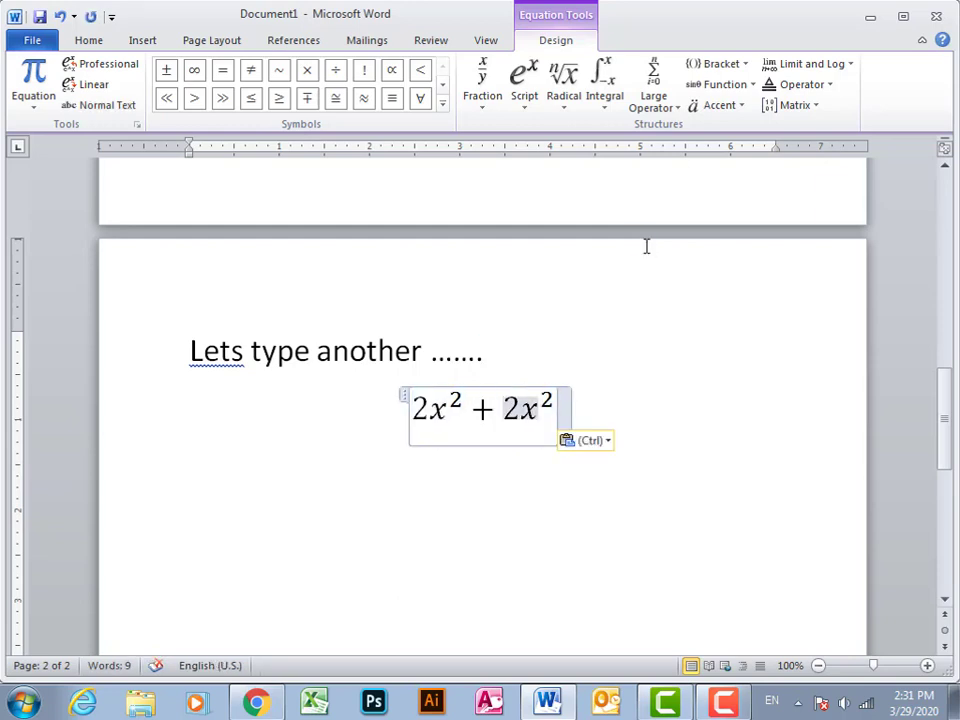
Edit the pasted second term into 3y³.
{"action": "key", "text": "Left"}
{"action": "key", "text": "shift+Left"}
{"action": "type", "text": "3"}
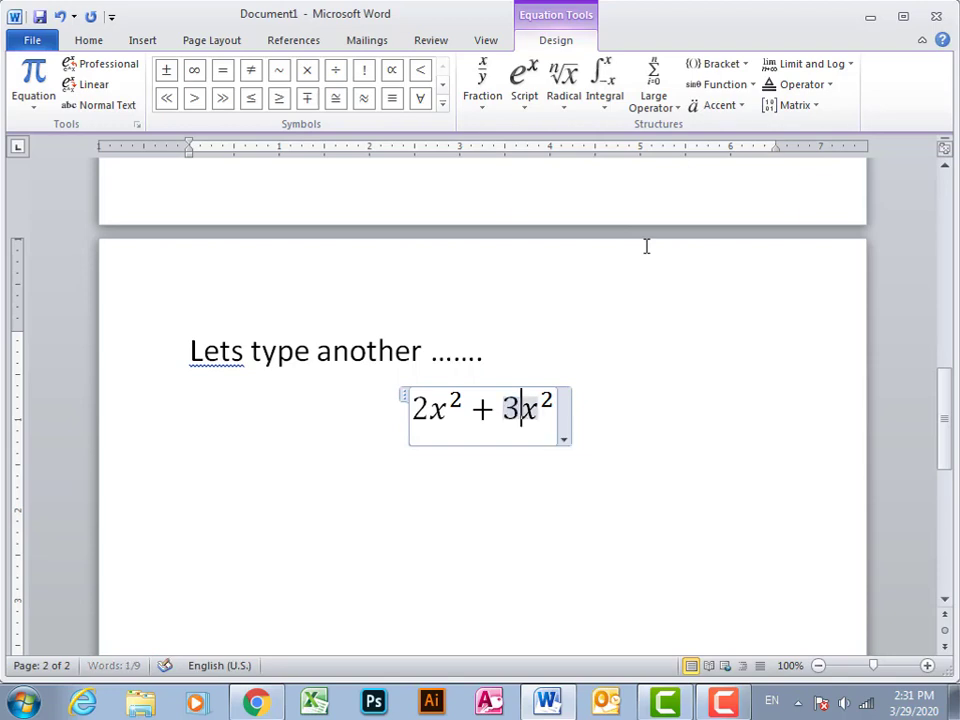
{"action": "key", "text": "Right"}
{"action": "key", "text": "shift+Left"}
{"action": "type", "text": "y^2"}
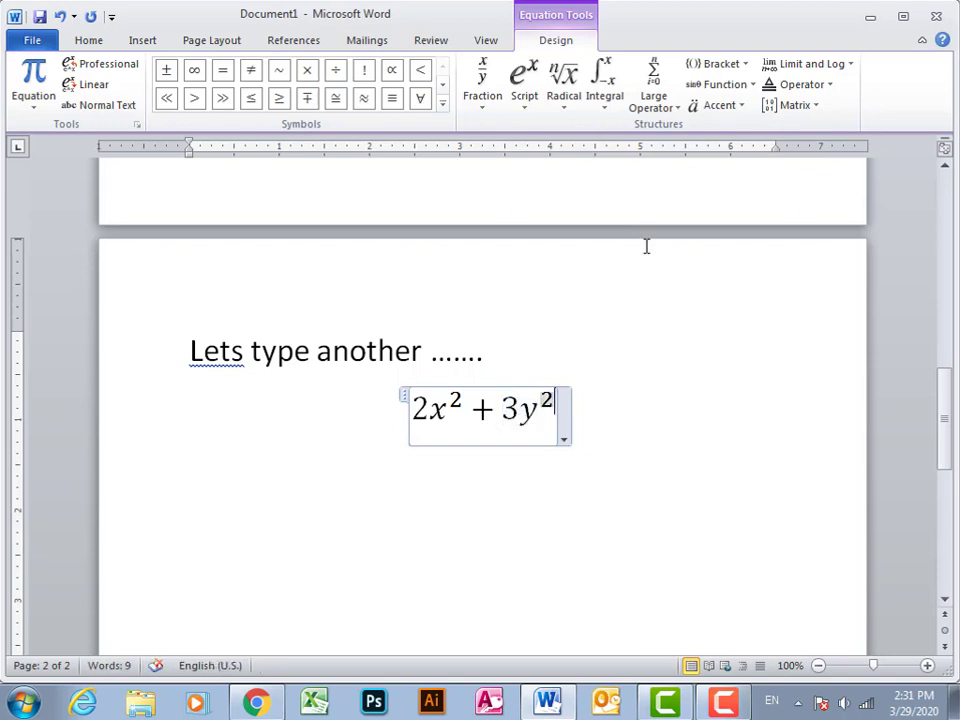
{"action": "type", "text": "3"}
{"action": "key", "text": "shift+Left"}
{"action": "key", "text": "shift+Left"}
{"action": "type", "text": "3"}
{"action": "key", "text": "Right"}
Add − 4xy² as the final term, then leave the equation and start a new line.
{"action": "type", "text": "-"}
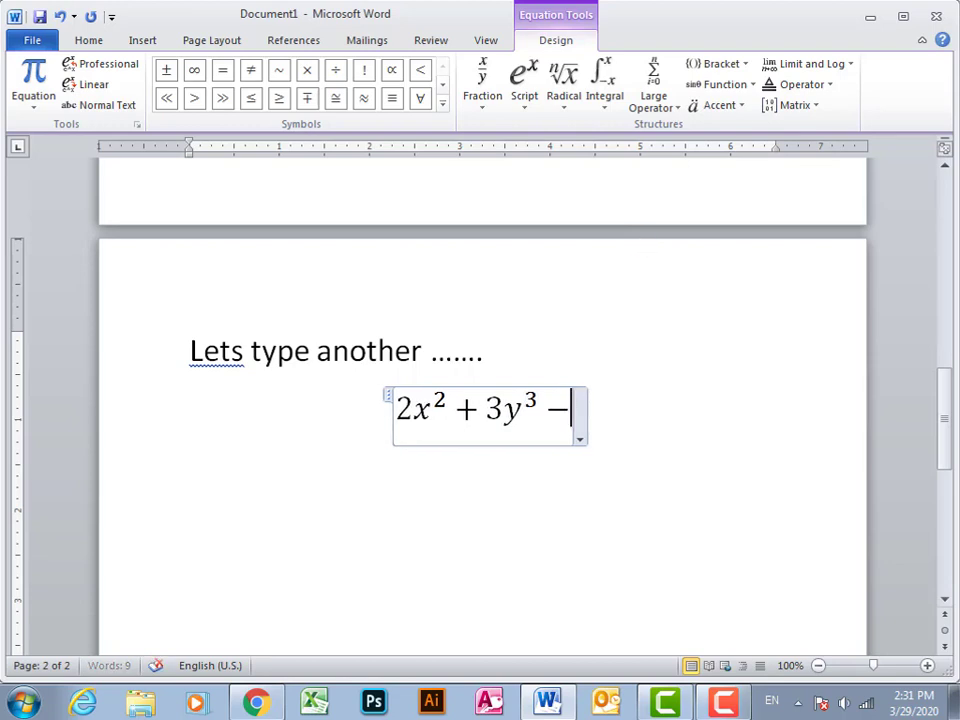
{"action": "key", "text": "ctrl+v"}
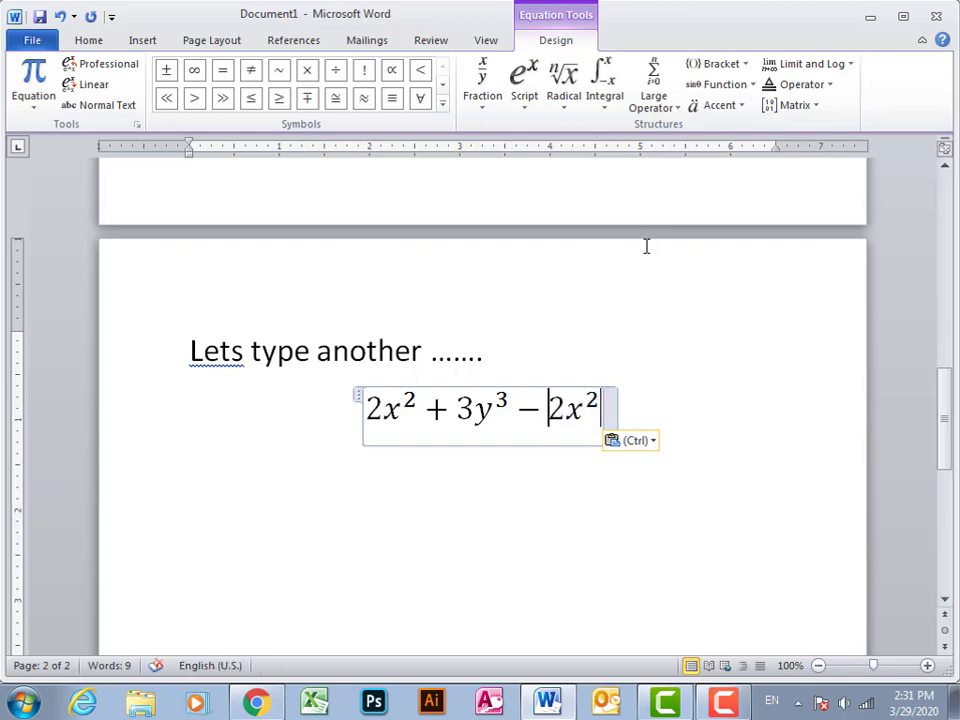
{"action": "key", "text": "shift+Right"}
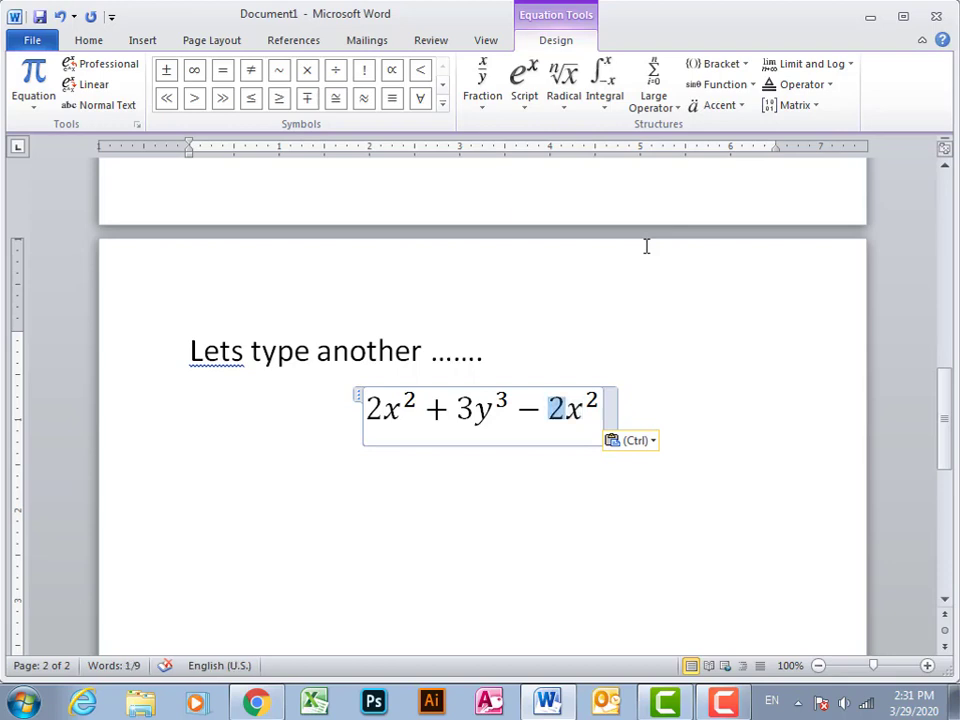
{"action": "type", "text": "4x"}
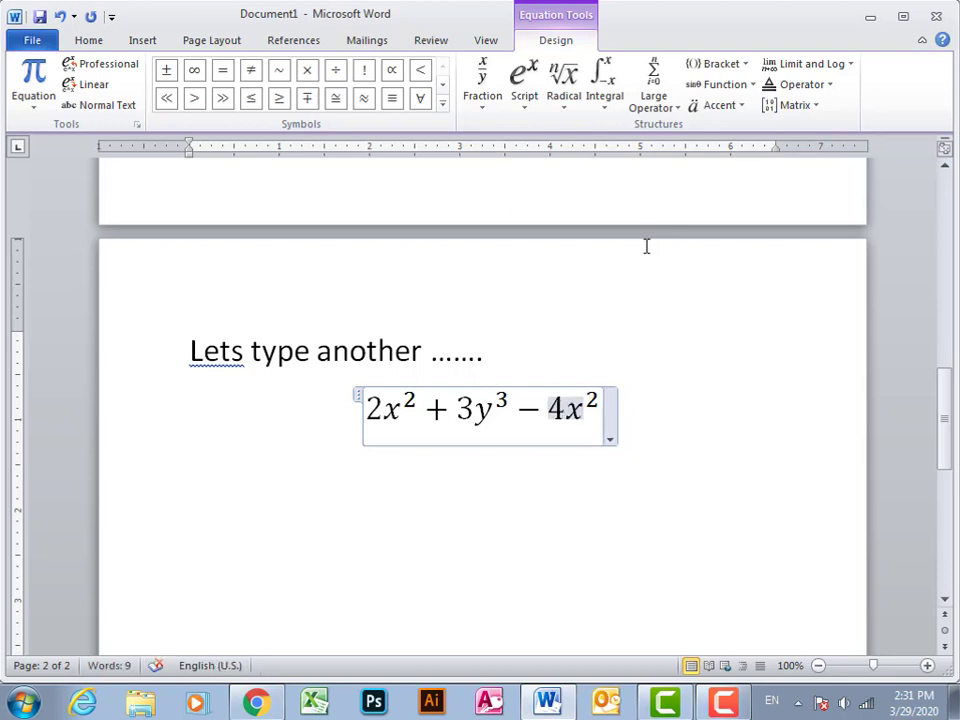
{"action": "type", "text": "y"}
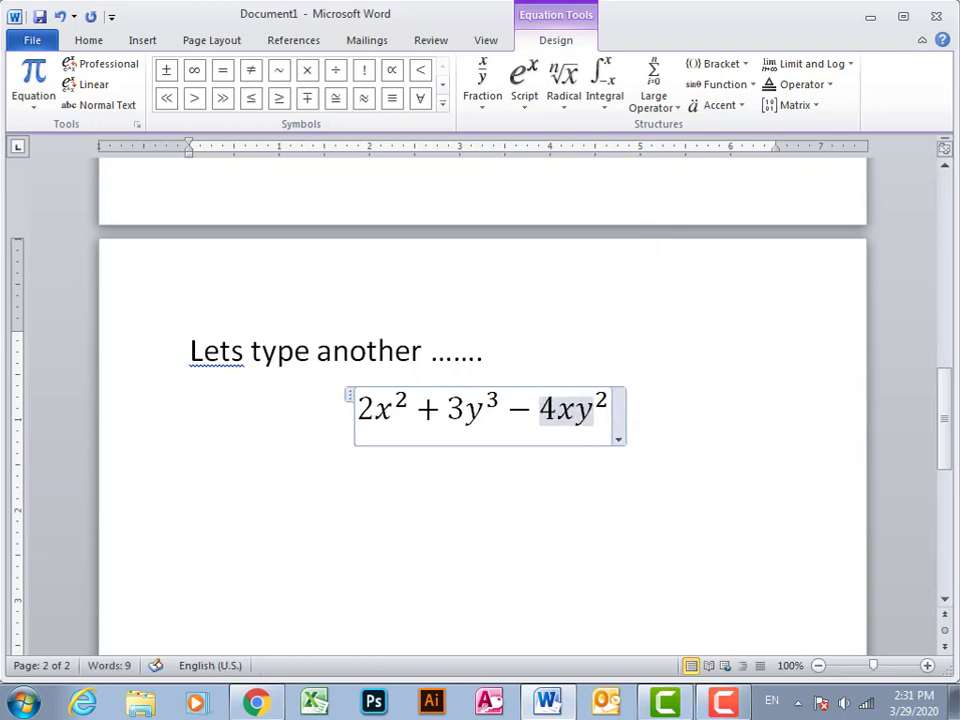
{"action": "key", "text": "Right"}
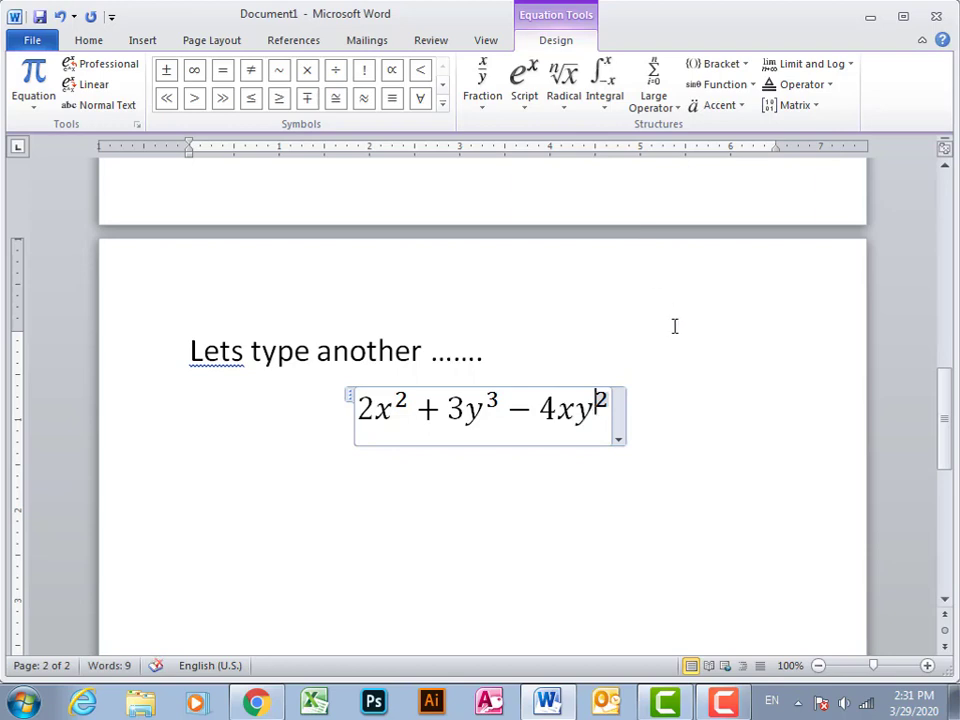
{"action": "left_click", "coordinate": [713, 444]}
{"action": "key", "text": "Return"}
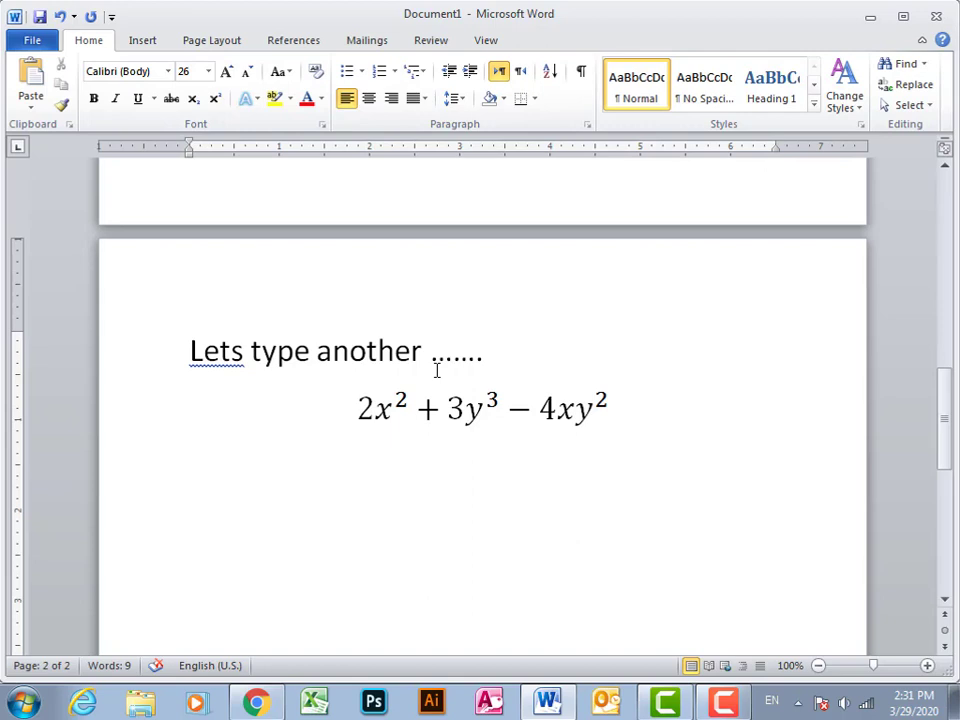
Type 'You can also type matrices', correcting 'aslo' via spelling suggestions, then start a new line.
{"action": "type", "text": "Your"}
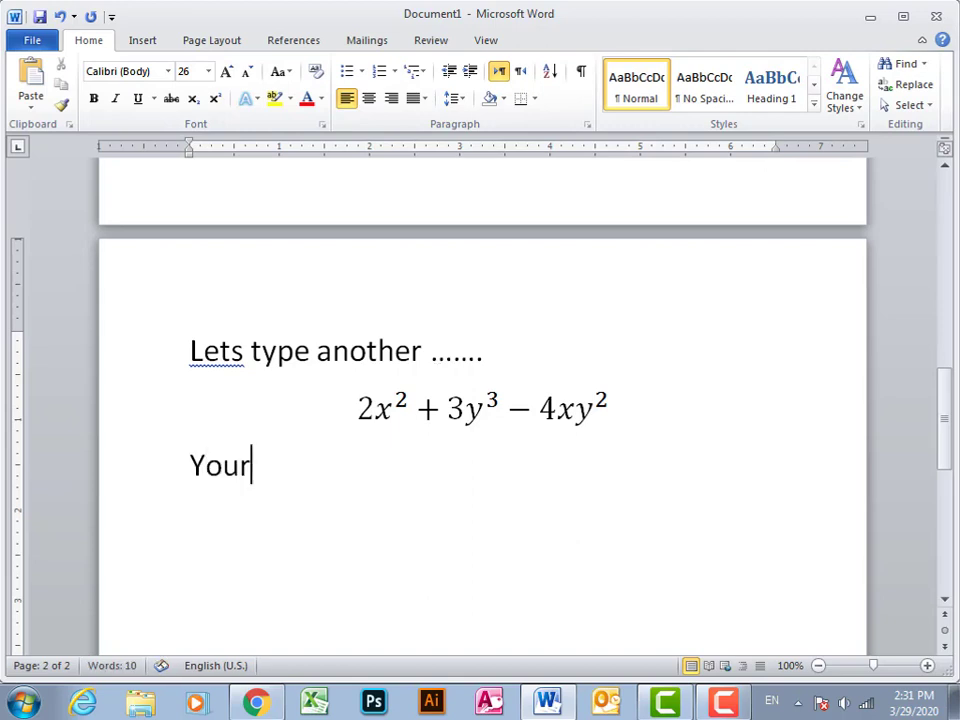
{"action": "key", "text": "BackSpace"}
{"action": "type", "text": "can "}
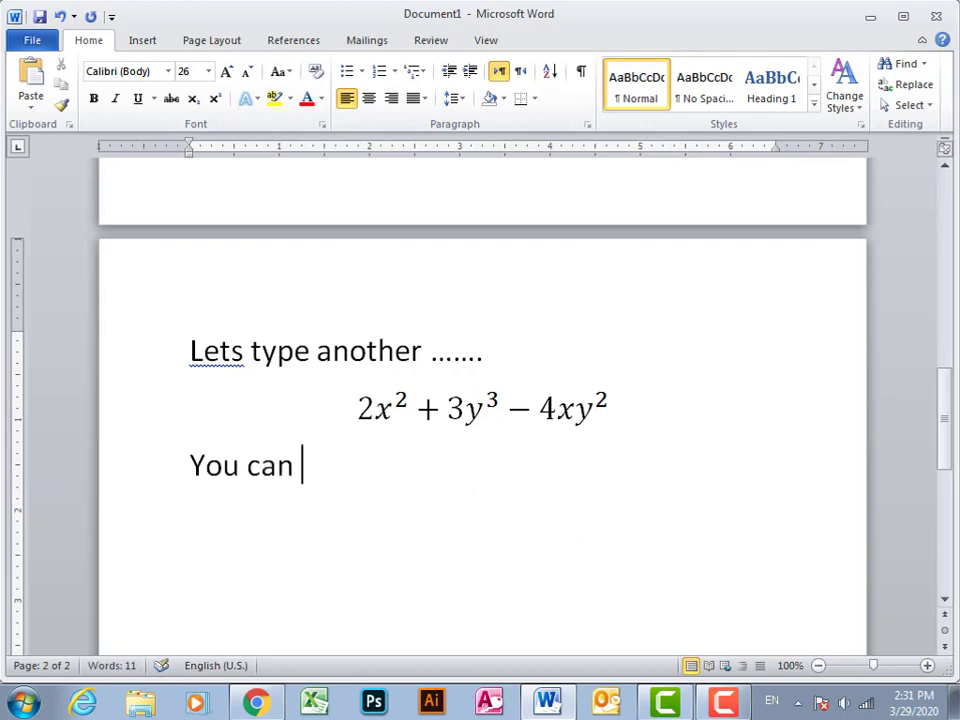
{"action": "type", "text": "asl"}
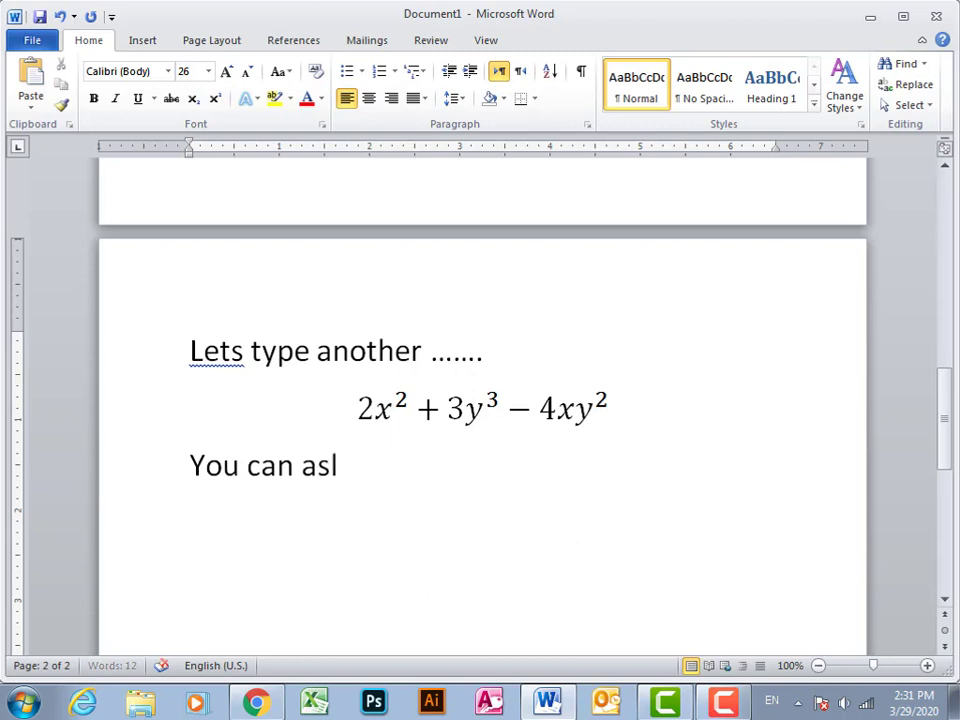
{"action": "type", "text": "o type"}
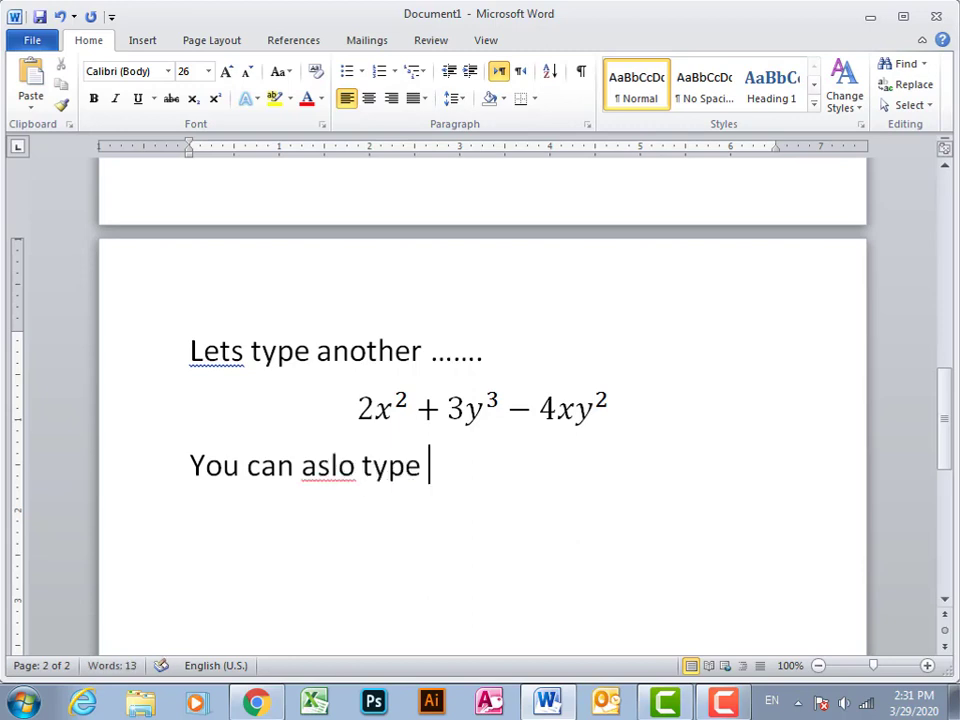
{"action": "key", "text": "BackSpace"}
{"action": "right_click", "coordinate": [339, 465]}
{"action": "key", "text": "Return"}
{"action": "key", "text": "Right"}
{"action": "key", "text": "Right"}
{"action": "key", "text": "Right"}
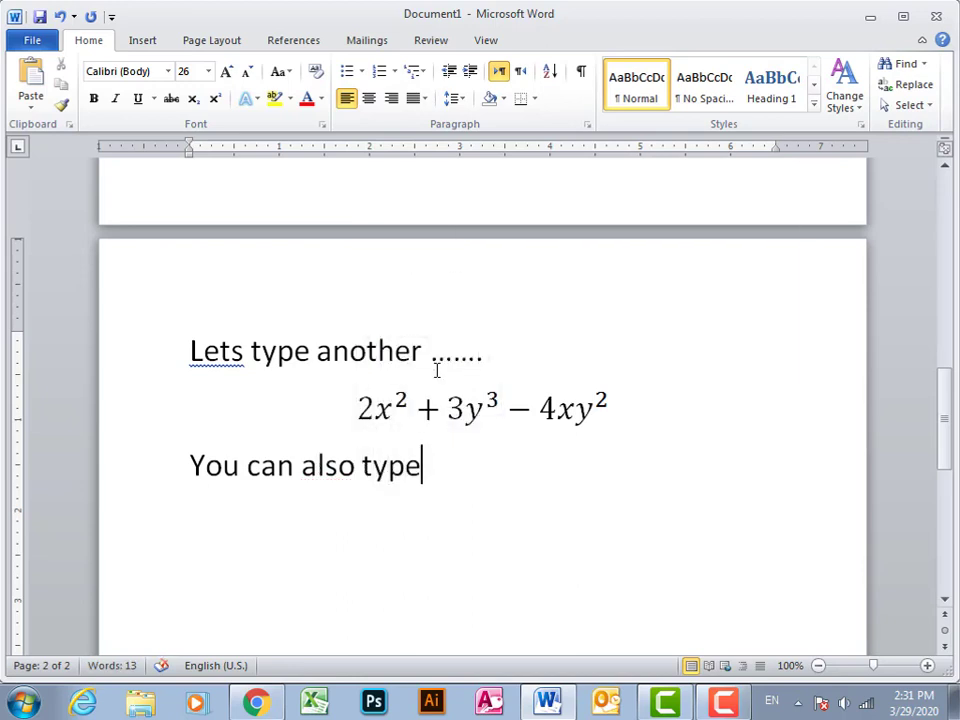
{"action": "type", "text": " matric"}
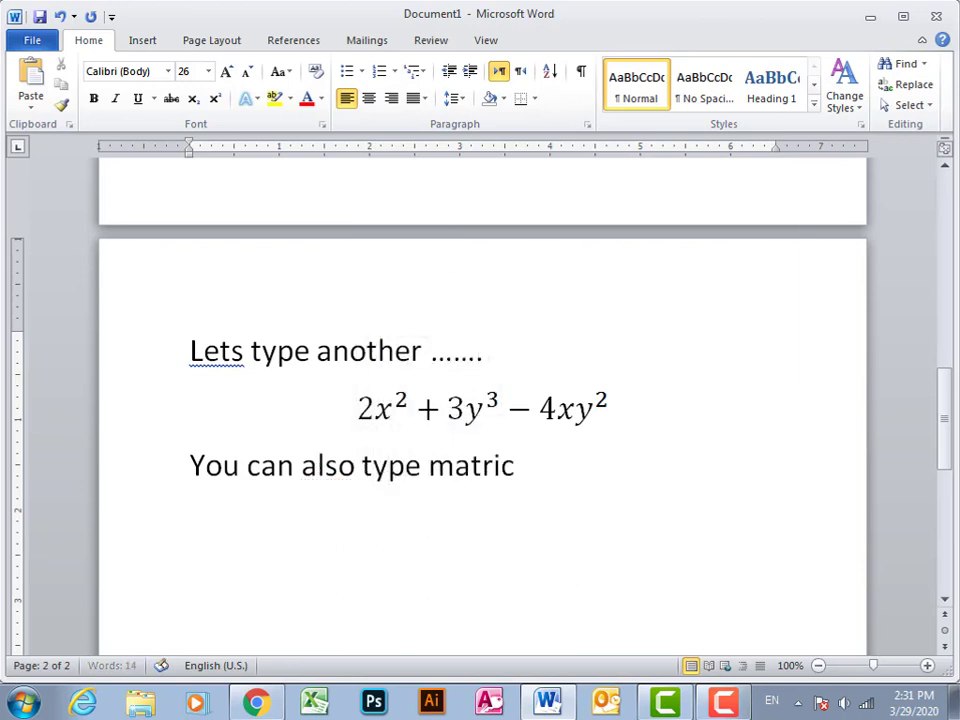
{"action": "type", "text": "es....."}
{"action": "key", "text": "Return"}
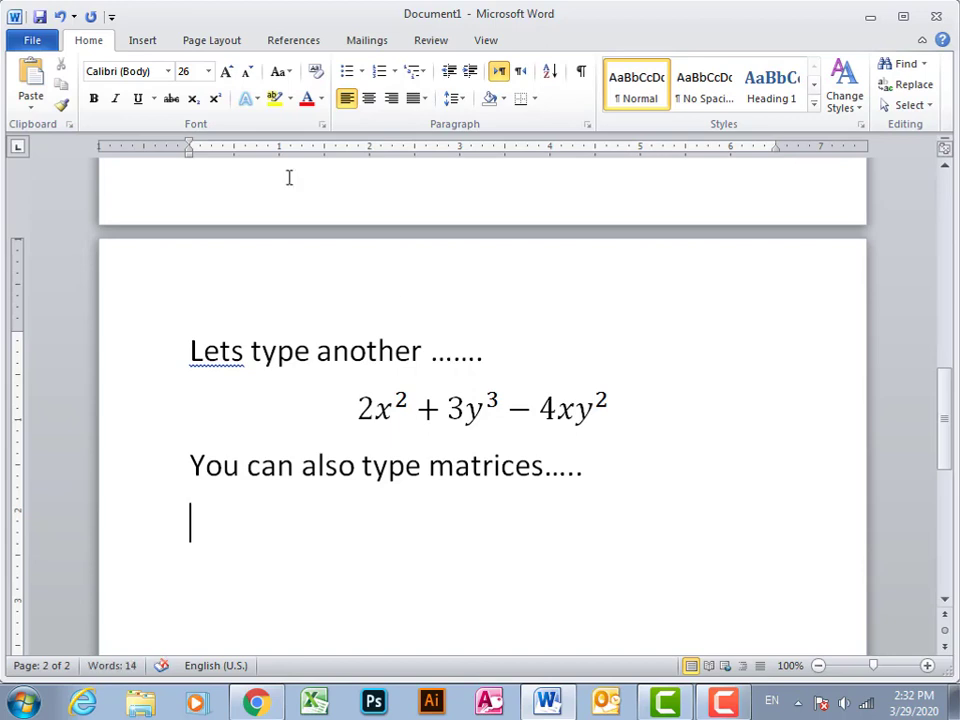
Insert a new equation and place an empty 2×2 matrix in it.
{"action": "left_click", "coordinate": [143, 38]}
{"action": "left_click", "coordinate": [890, 66]}
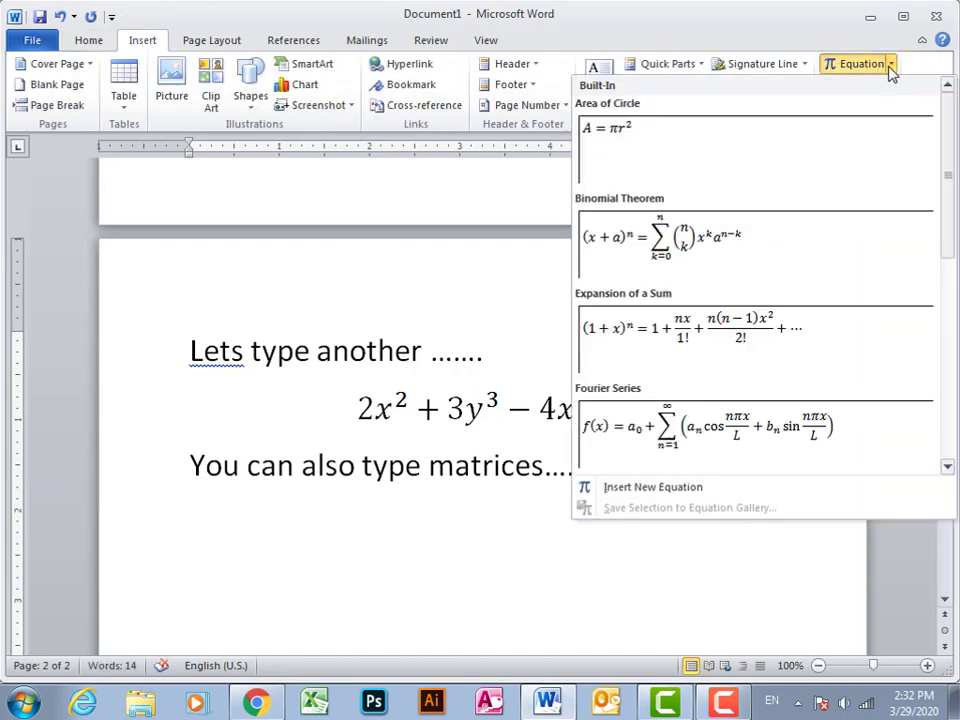
{"action": "left_click", "coordinate": [655, 489]}
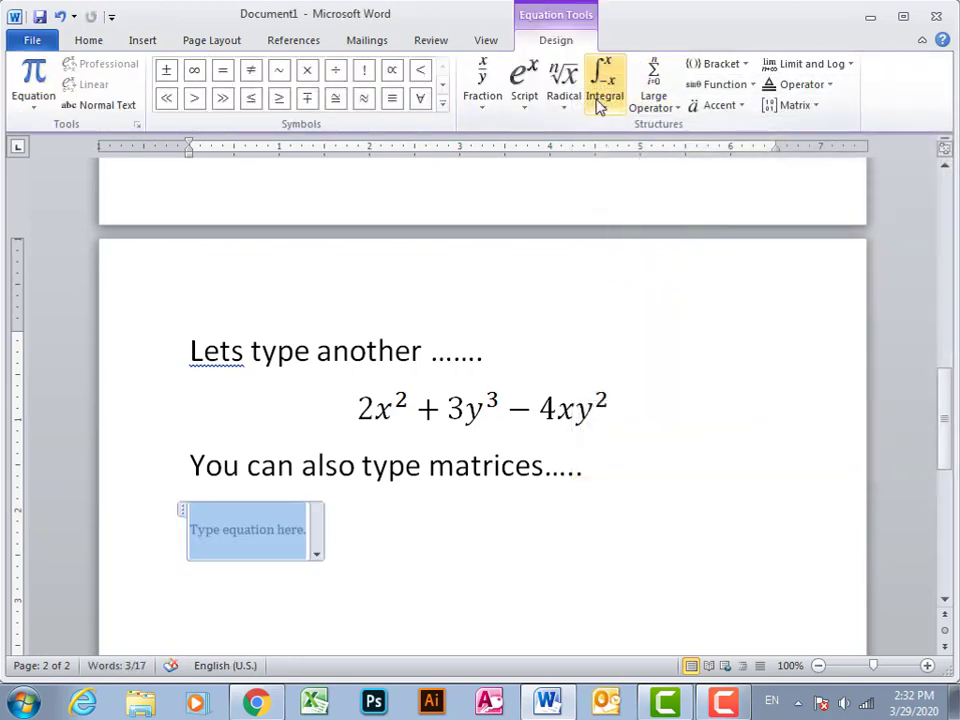
{"action": "left_click", "coordinate": [489, 108]}
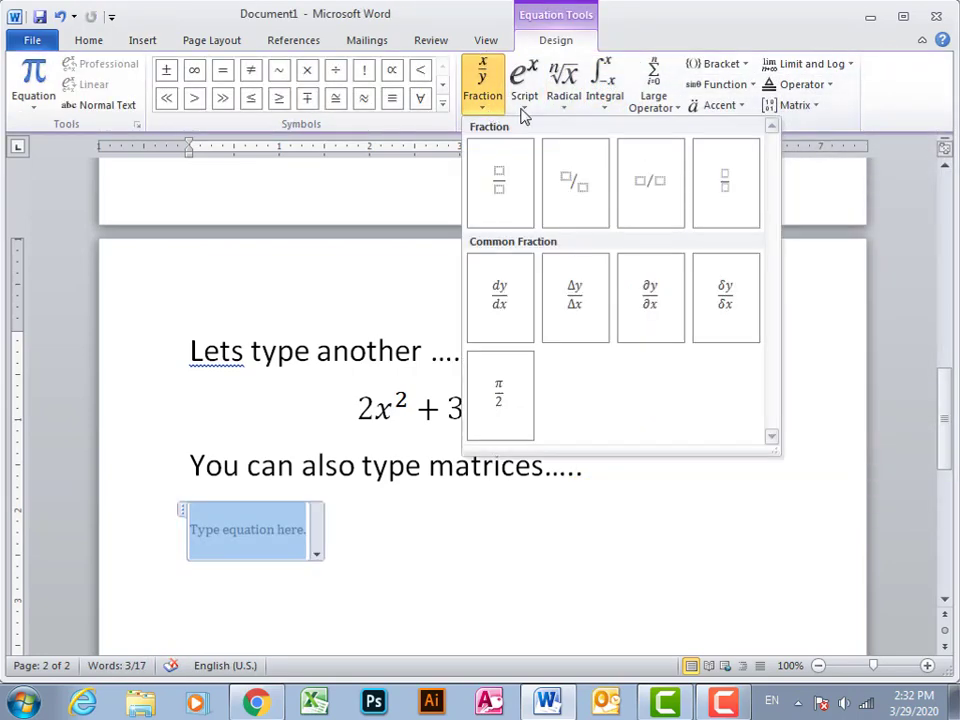
{"action": "mouse_move", "coordinate": [612, 111]}
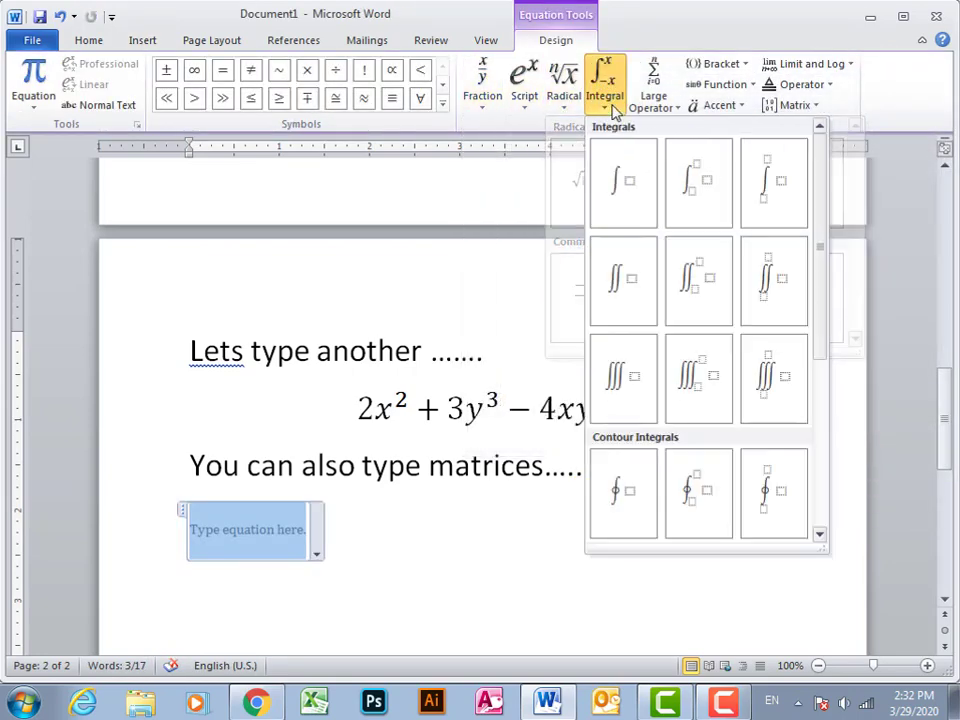
{"action": "mouse_move", "coordinate": [662, 106]}
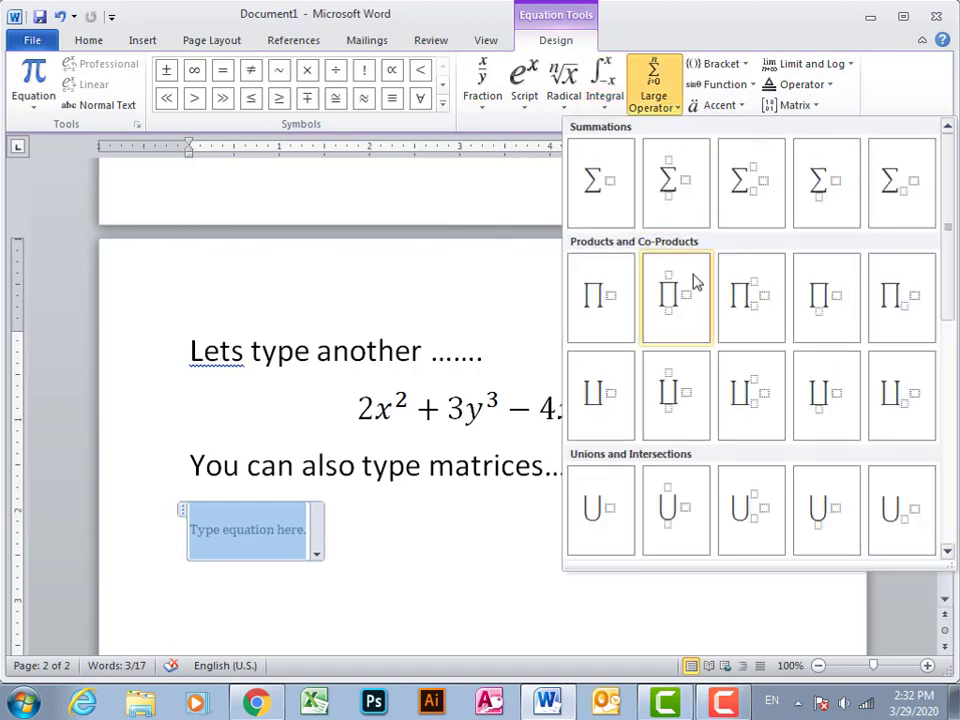
{"action": "mouse_move", "coordinate": [833, 92]}
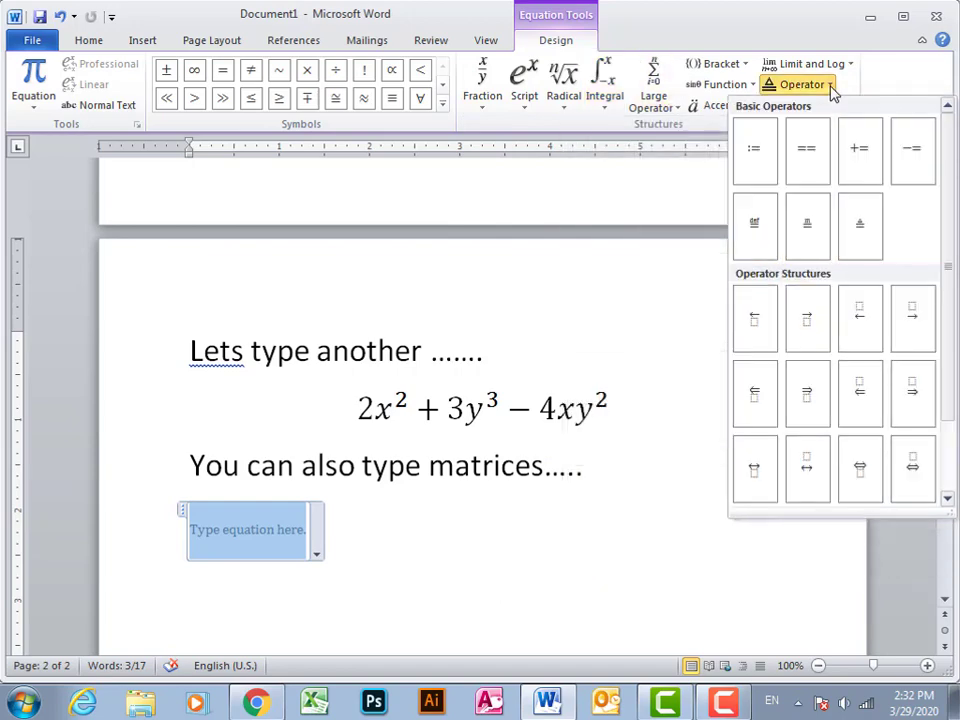
{"action": "left_click", "coordinate": [800, 105]}
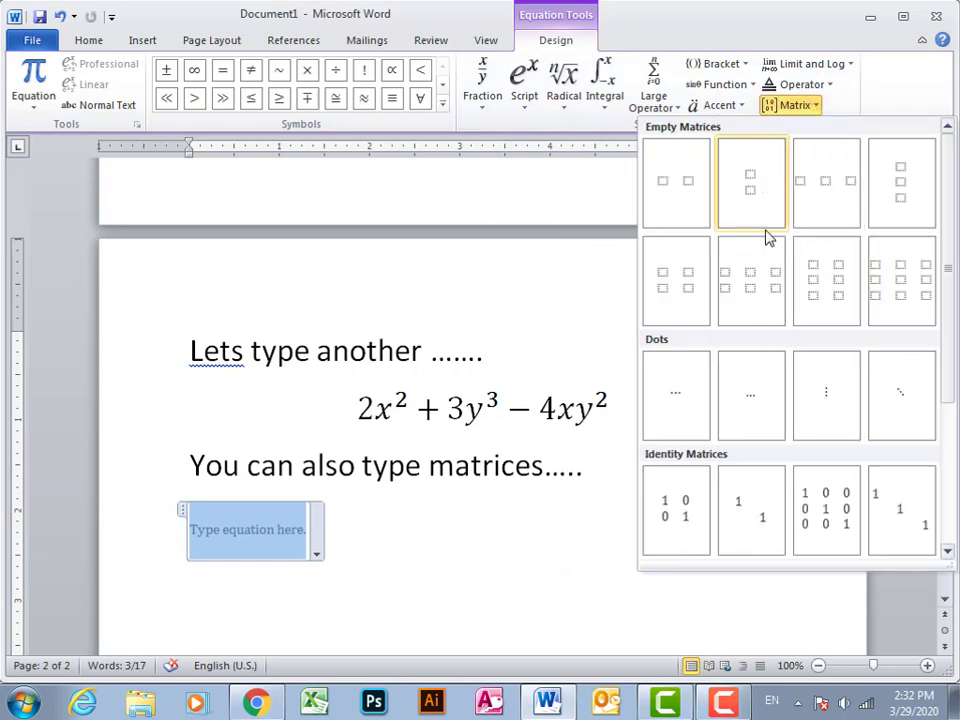
{"action": "left_click", "coordinate": [686, 289]}
Enter 4 and 3 in the matrix's top row and 2 and 1 in the bottom row.
{"action": "key", "text": "Up"}
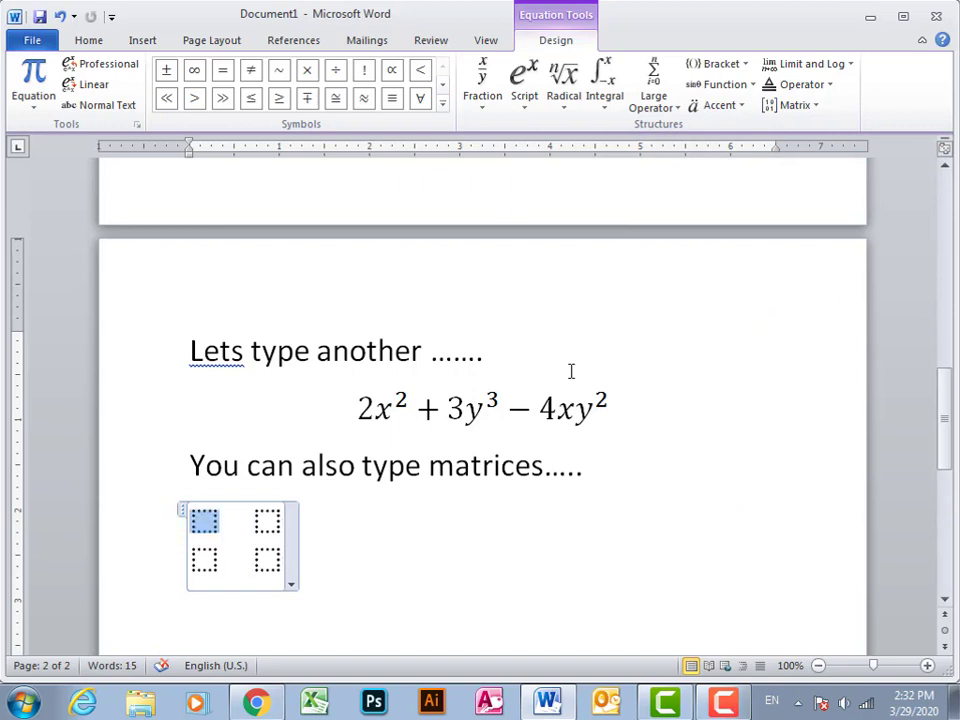
{"action": "type", "text": "4"}
{"action": "key", "text": "Right"}
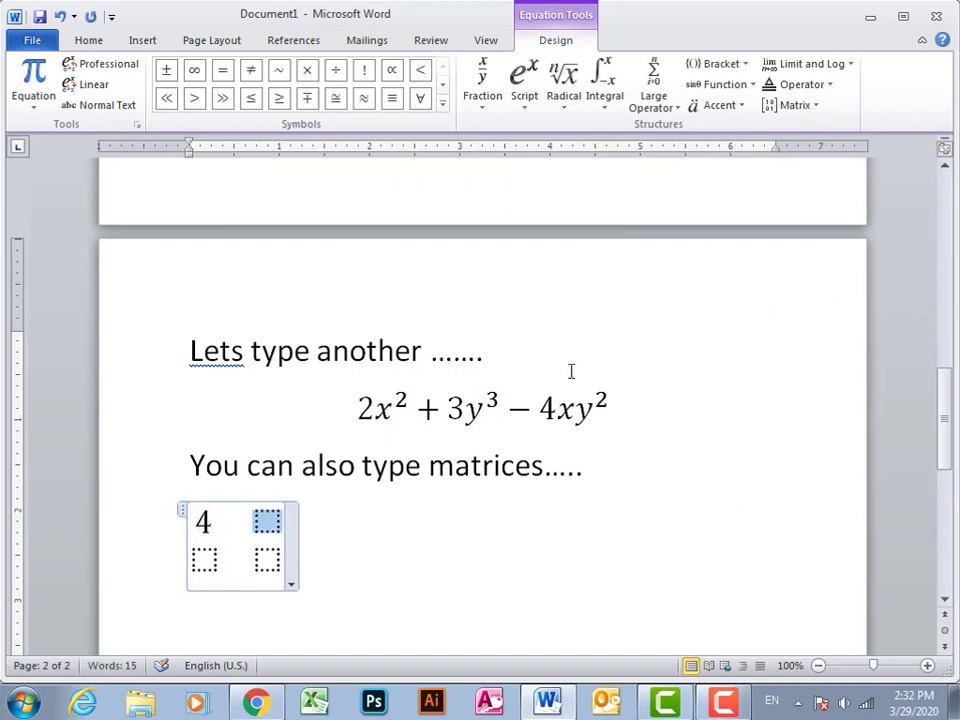
{"action": "type", "text": "3"}
{"action": "key", "text": "Right"}
{"action": "type", "text": "2"}
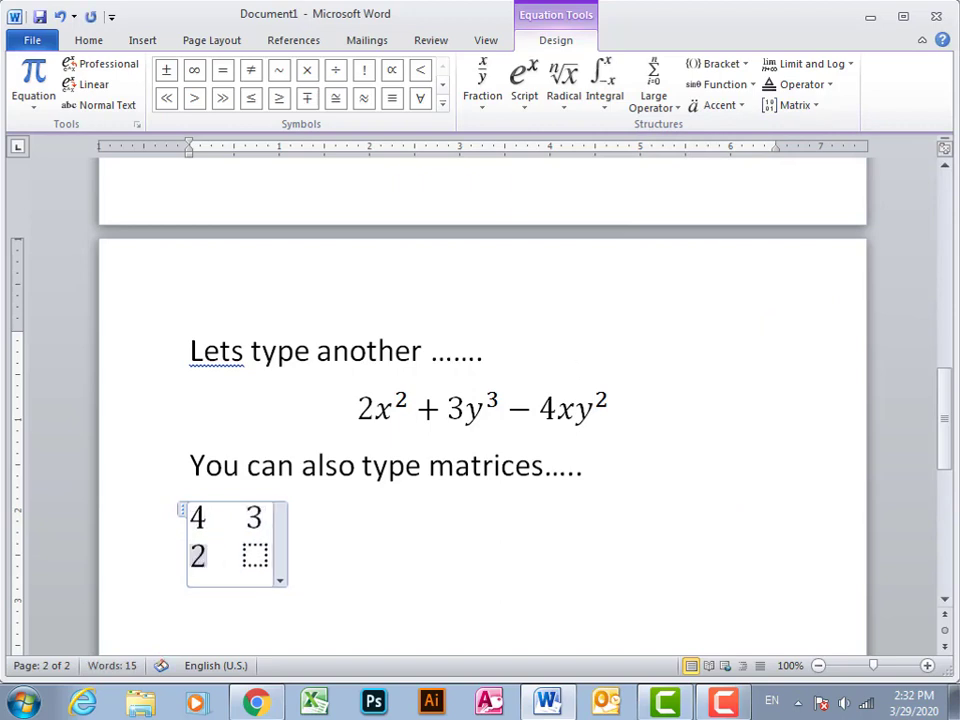
{"action": "key", "text": "Right"}
{"action": "type", "text": "1"}
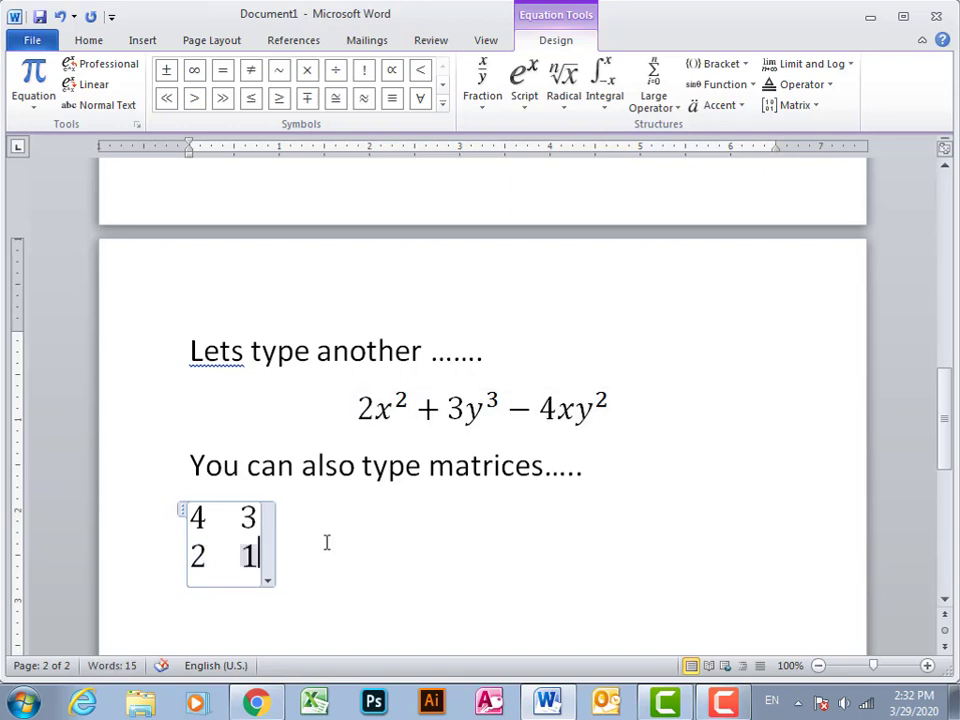
{"action": "left_click", "coordinate": [328, 550]}
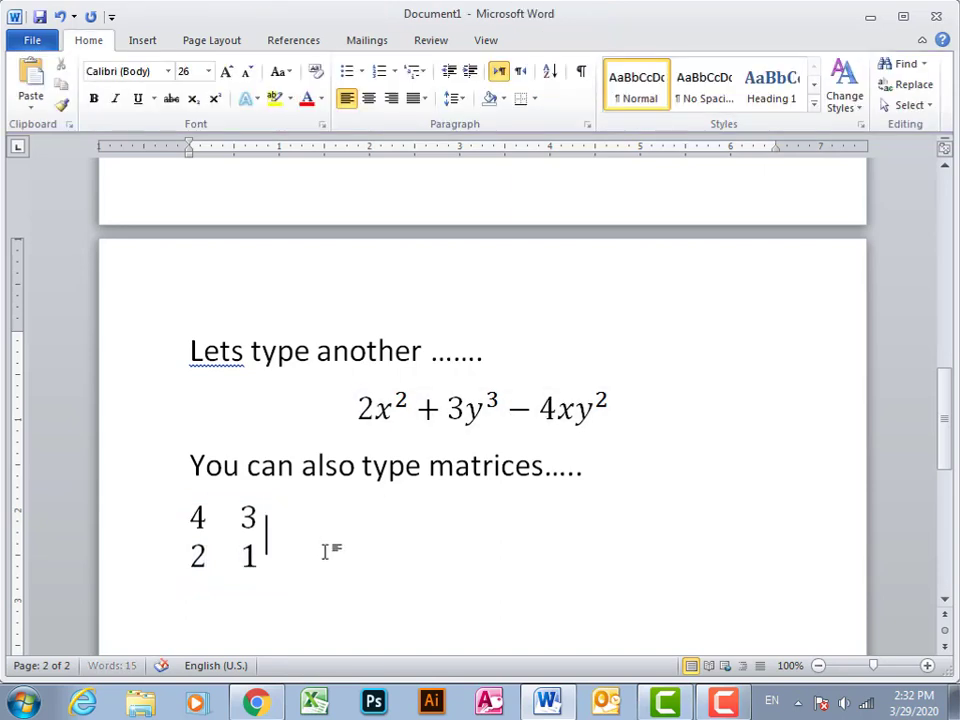
{"action": "left_click", "coordinate": [145, 40]}
Start a new equation beside the 2×2 matrix holding an empty 3×3 matrix.
{"action": "left_click", "coordinate": [890, 64]}
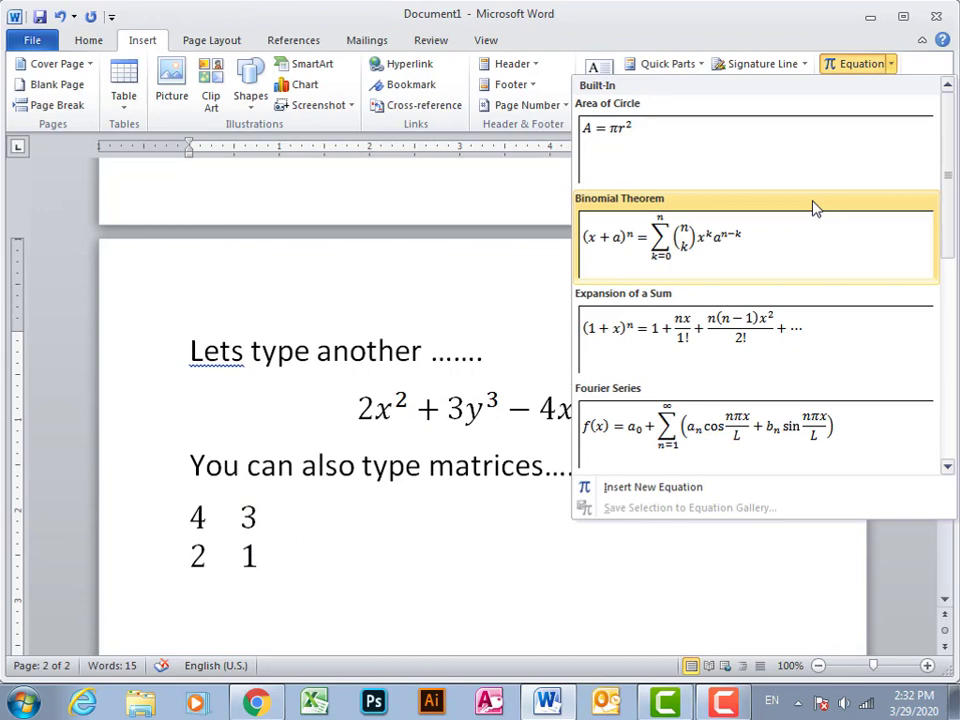
{"action": "left_click", "coordinate": [756, 490]}
{"action": "left_click", "coordinate": [810, 107]}
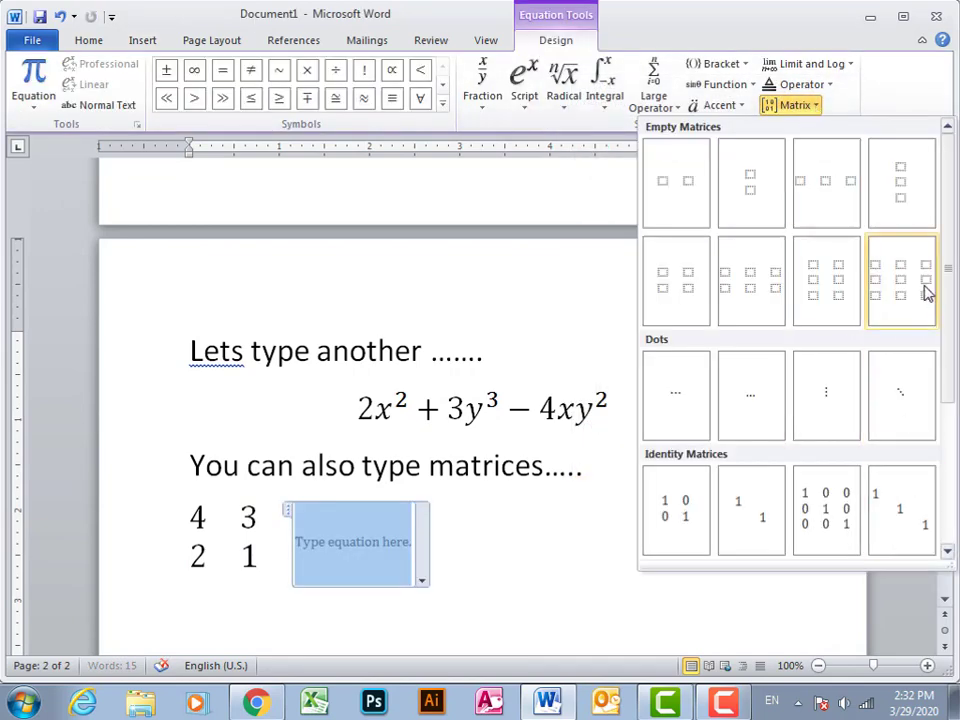
{"action": "left_click", "coordinate": [922, 288]}
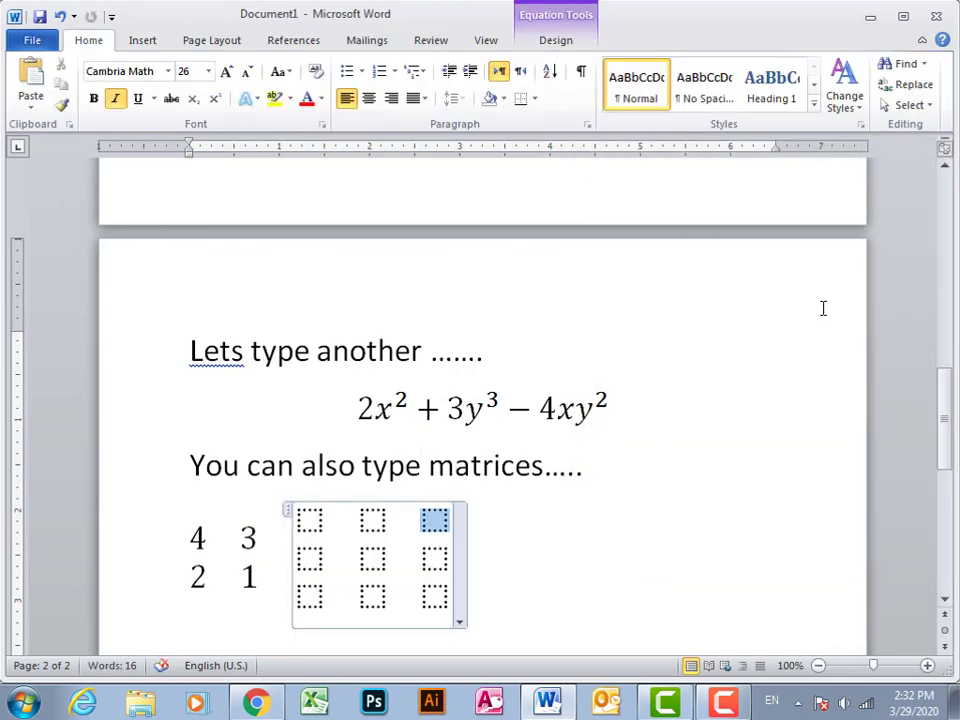
Fill the first two matrix rows with 1 2 3 and 4 5 6.
{"action": "type", "text": "1"}
{"action": "key", "text": "Right"}
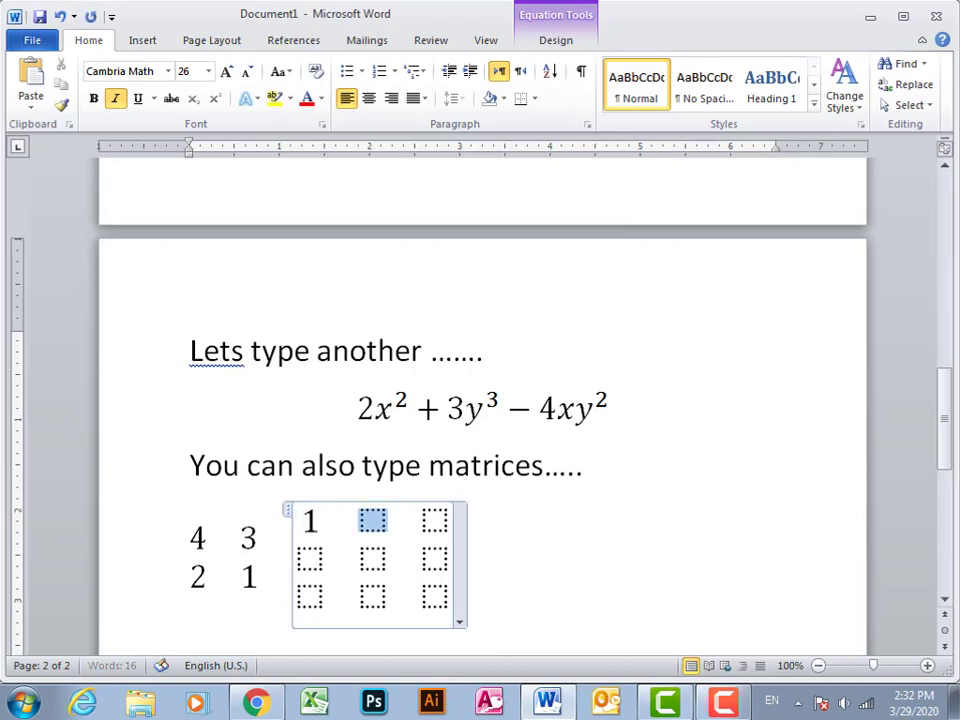
{"action": "type", "text": "2"}
{"action": "key", "text": "Right"}
{"action": "type", "text": "3"}
{"action": "key", "text": "Down"}
{"action": "key", "text": "Left"}
{"action": "key", "text": "Left"}
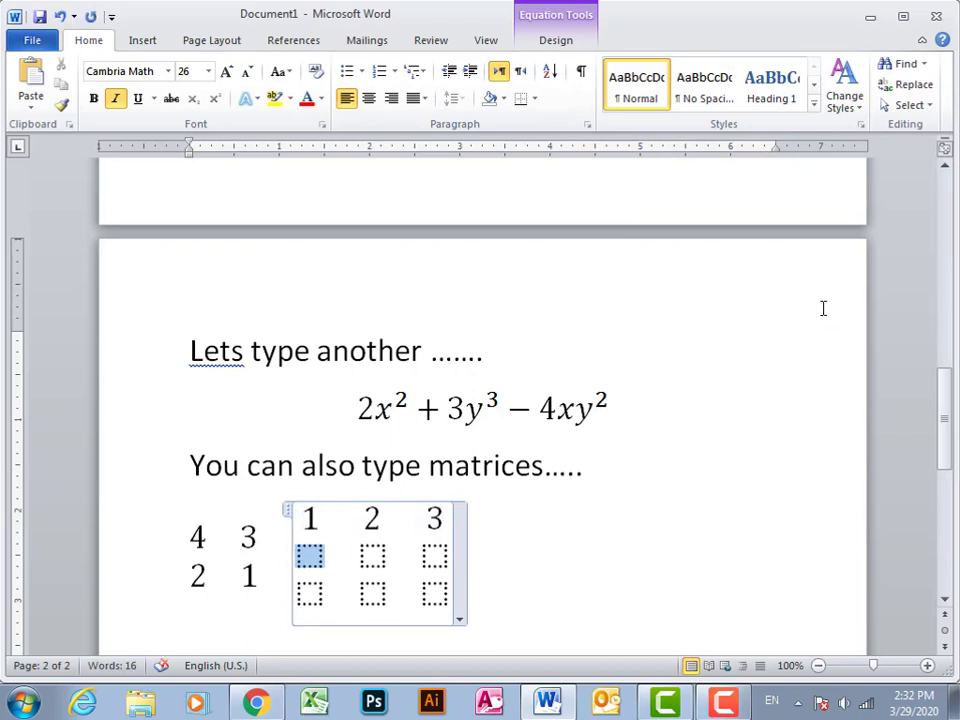
{"action": "type", "text": "4"}
{"action": "key", "text": "Right"}
{"action": "type", "text": "5"}
{"action": "key", "text": "Right"}
{"action": "type", "text": "6"}
Fill the bottom row with 2 1 9 and leave the equation.
{"action": "key", "text": "Down"}
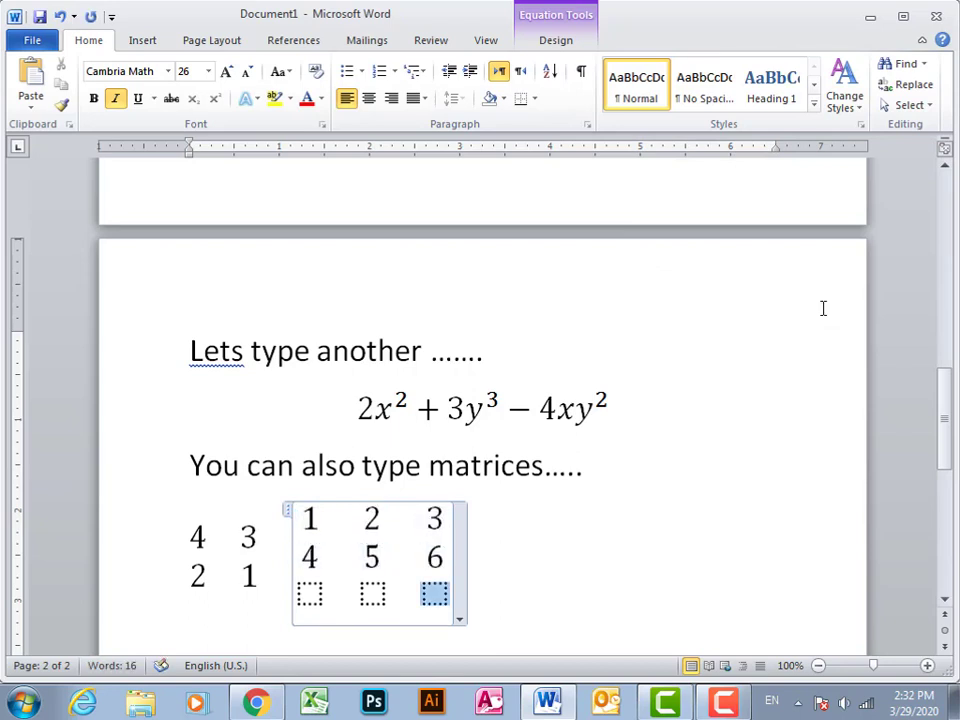
{"action": "type", "text": "89"}
{"action": "key", "text": "BackSpace"}
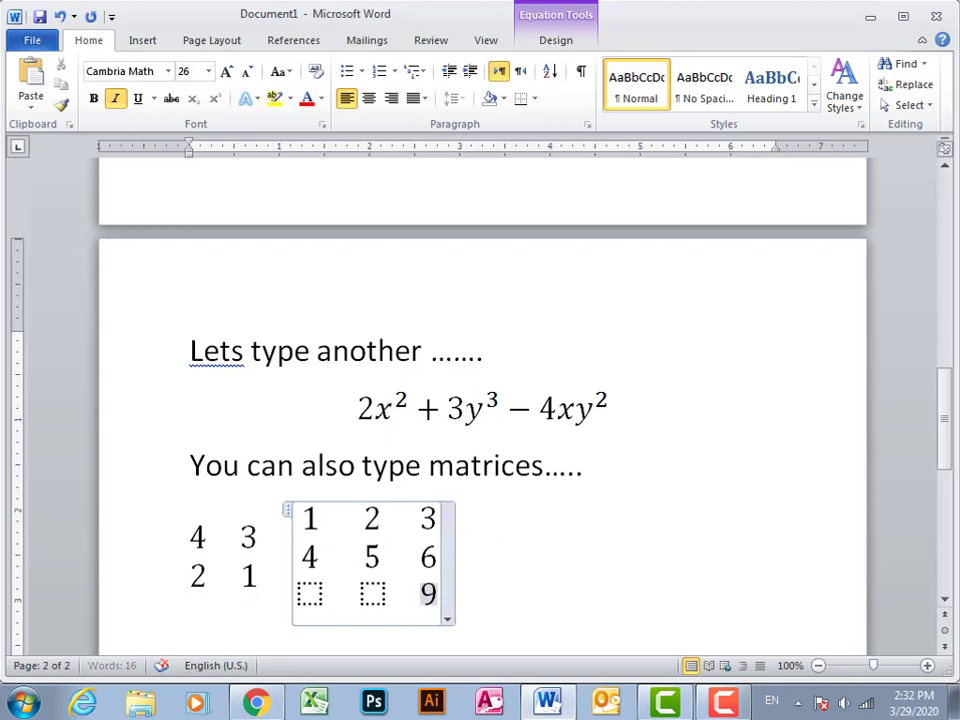
{"action": "key", "text": "Left"}
{"action": "type", "text": "1"}
{"action": "key", "text": "Left"}
{"action": "type", "text": "2"}
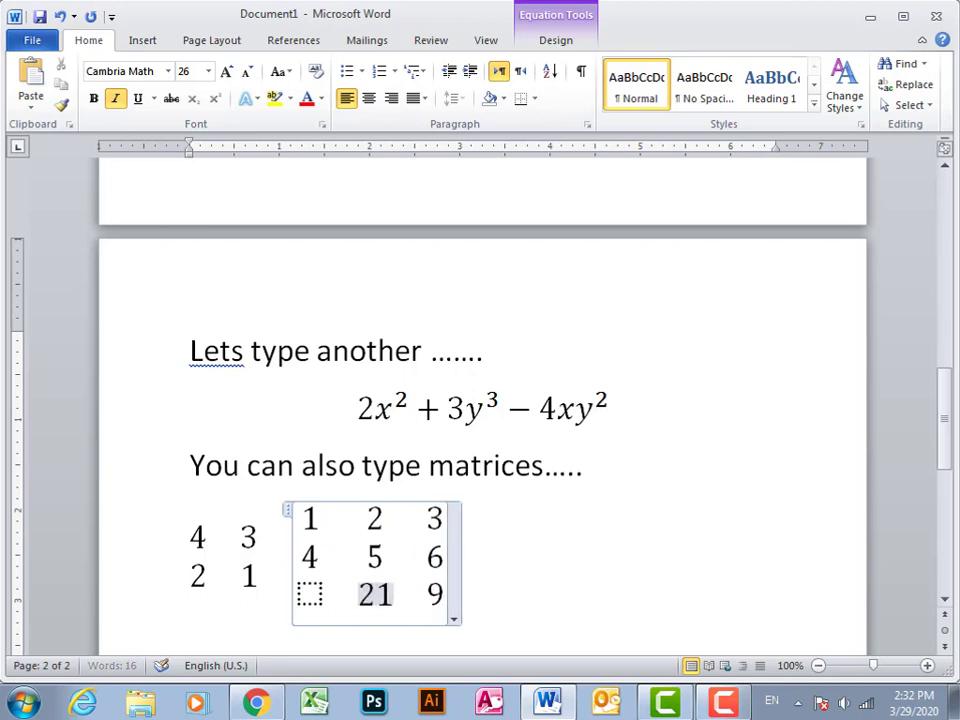
{"action": "key", "text": "BackSpace"}
{"action": "key", "text": "Left"}
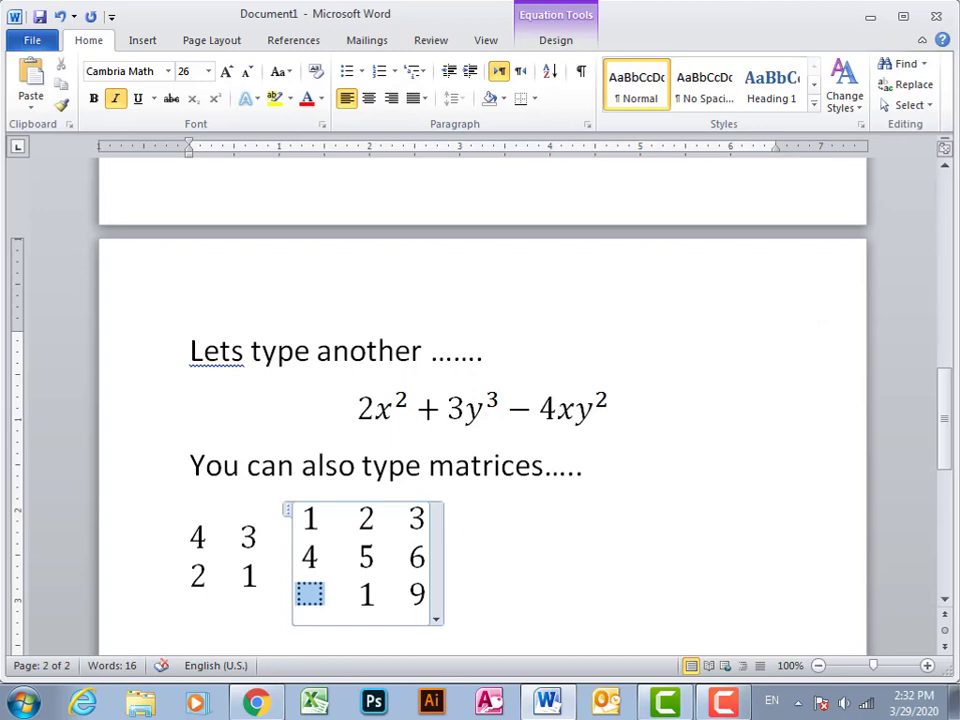
{"action": "type", "text": "2"}
{"action": "left_click", "coordinate": [707, 508]}
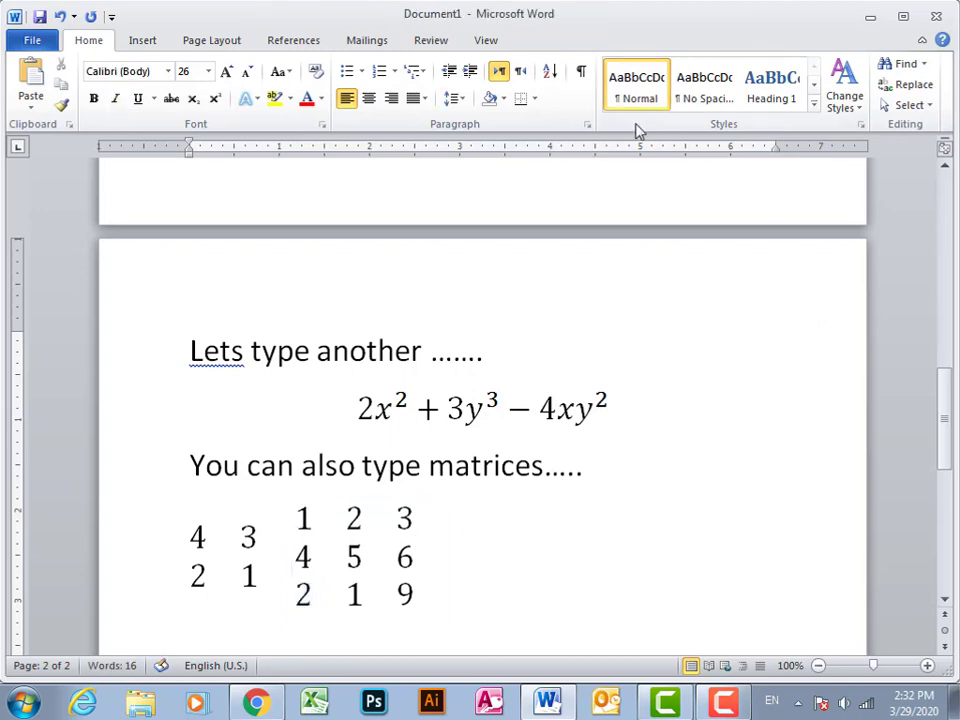
Type the closing line 'and many more ...' on a new line below the matrices.
{"action": "key", "text": "Return"}
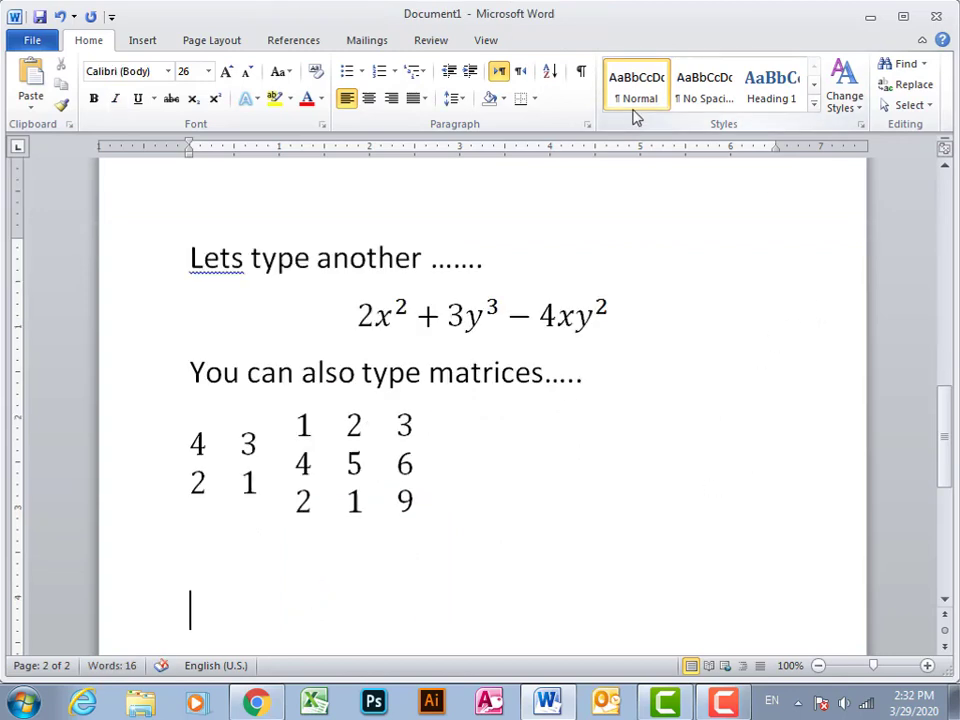
{"action": "left_click", "coordinate": [158, 42]}
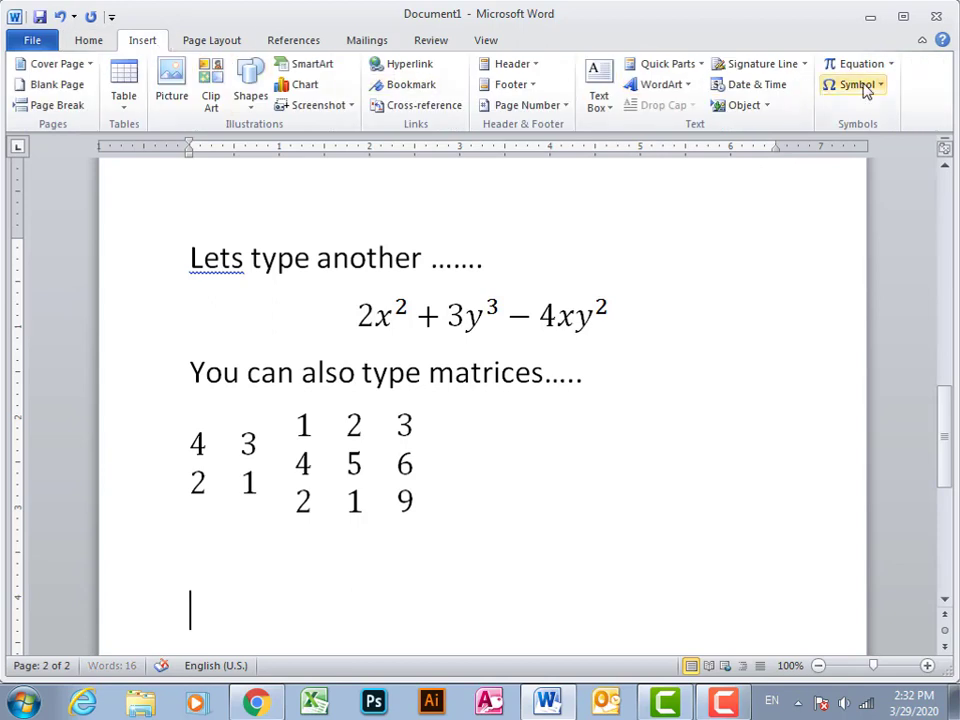
{"action": "scroll", "coordinate": [544, 476], "scroll_direction": "up", "scroll_amount": 3}
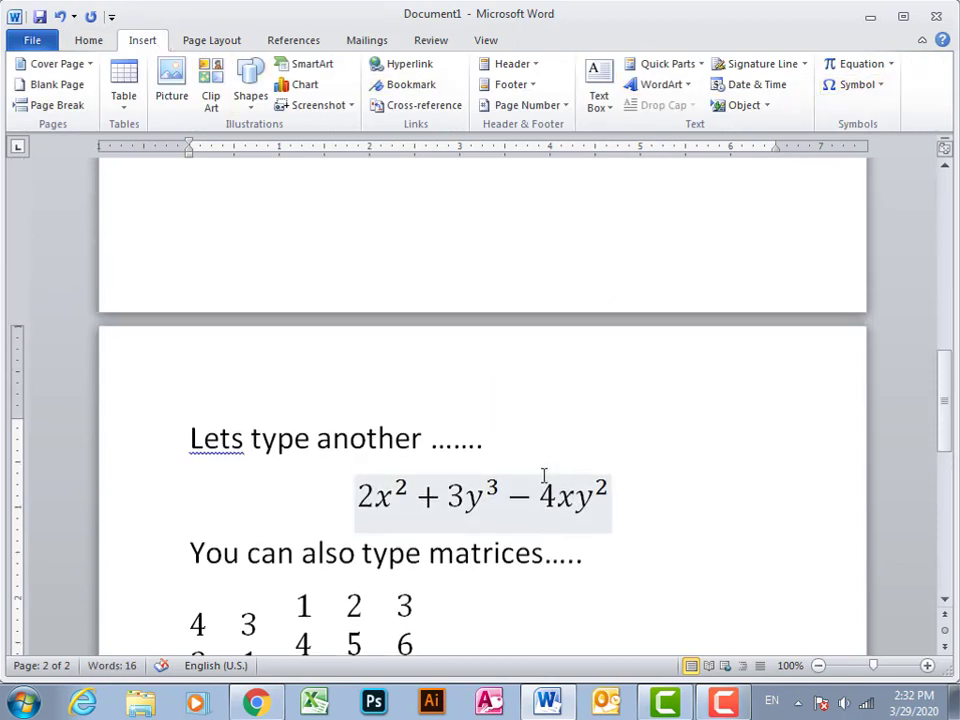
{"action": "scroll", "coordinate": [634, 379], "scroll_direction": "down", "scroll_amount": 3}
{"action": "double_click", "coordinate": [645, 598]}
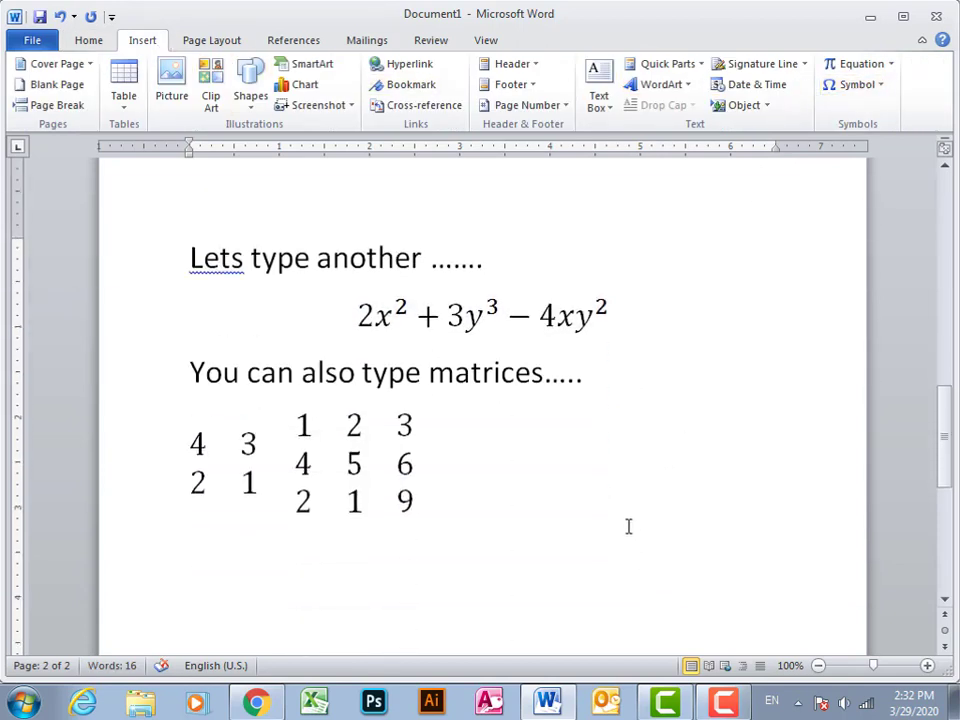
{"action": "type", "text": "and many m"}
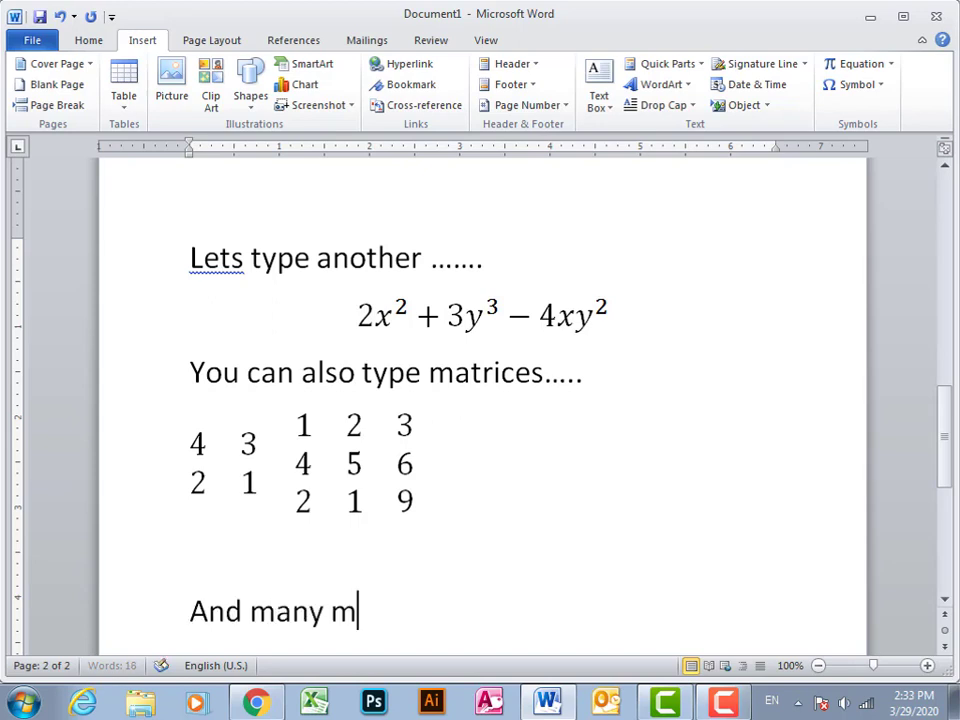
{"action": "type", "text": "ore ."}
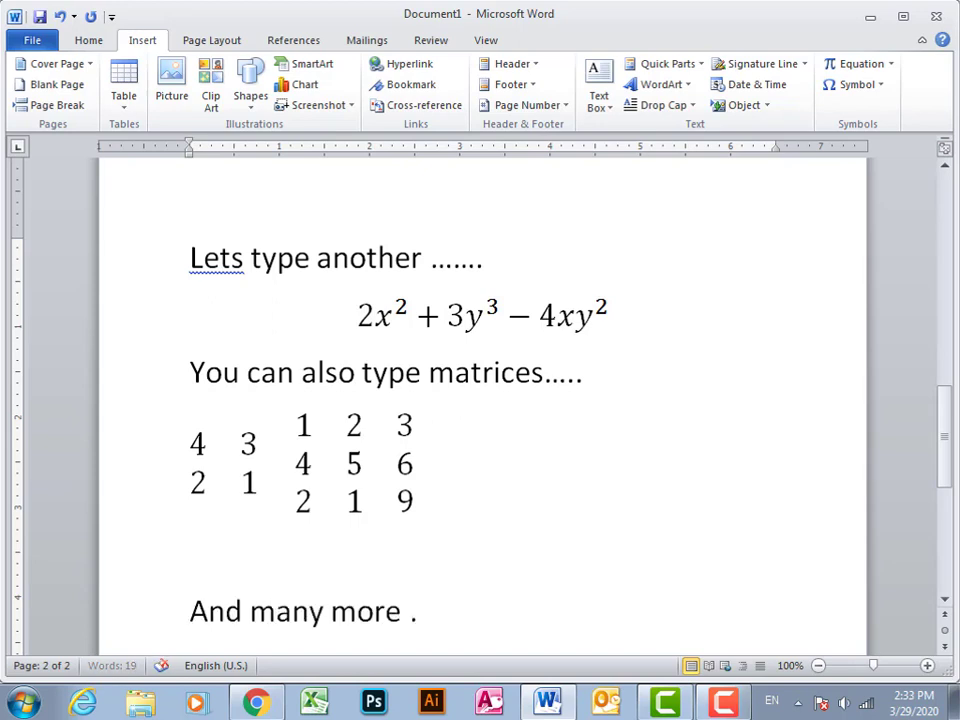